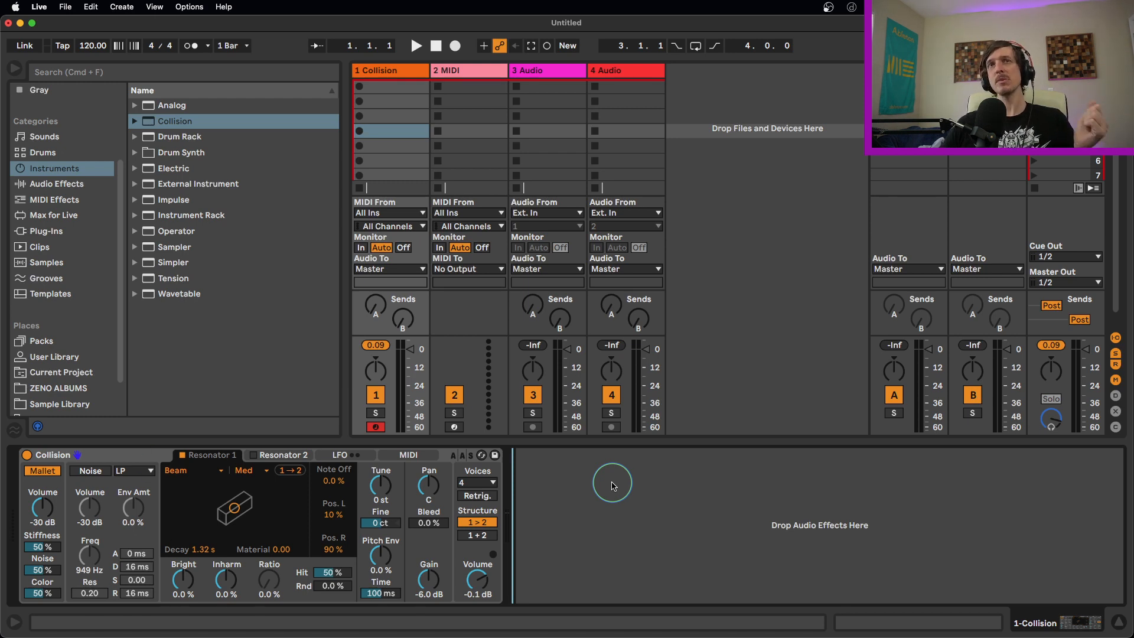
View the Collision device's Resonator 2 settings, and return to Resonator 1
click(136, 459)
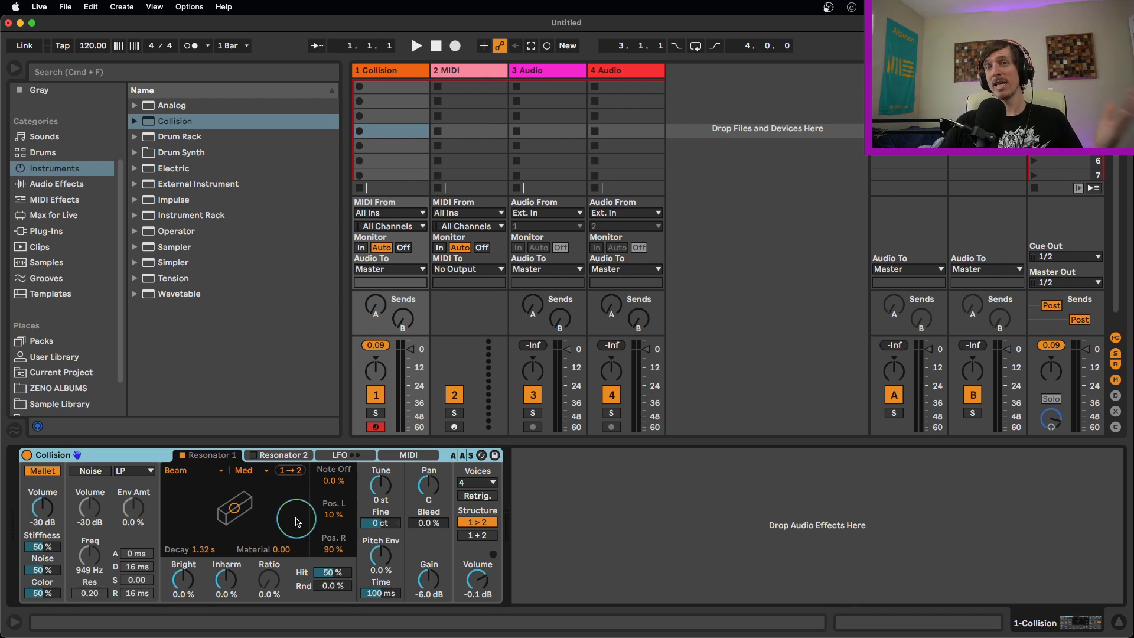
click(90, 471)
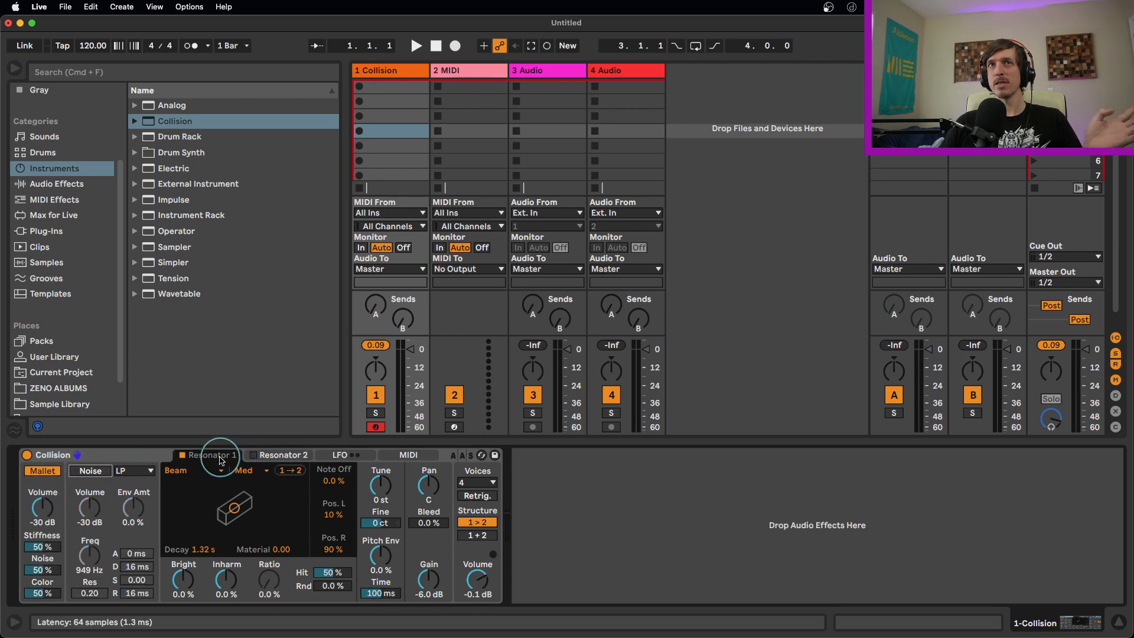
click(261, 458)
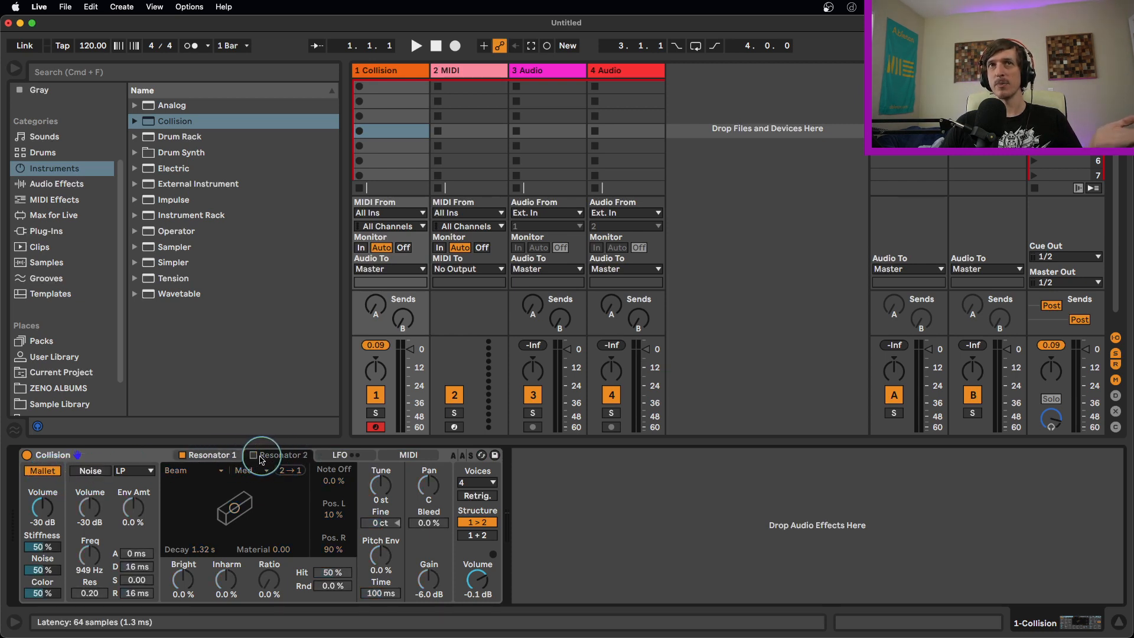
click(211, 455)
Compare the Mallet and Noise exciters by toggling them, and set the Noise volume to -11 dB with the Mallet off
click(47, 472)
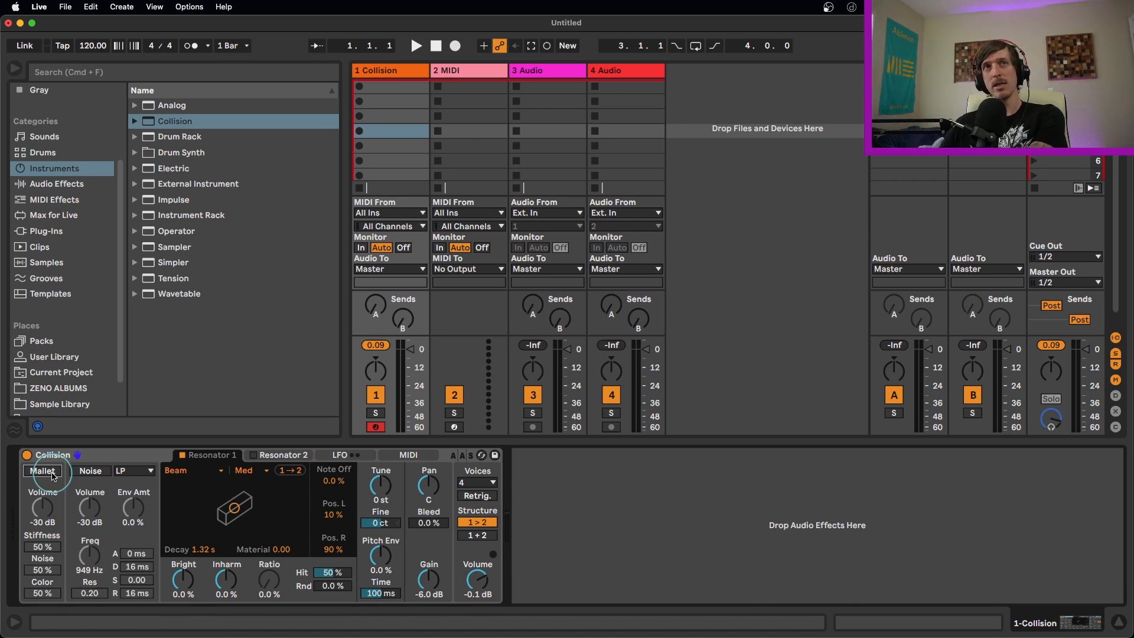
click(52, 475)
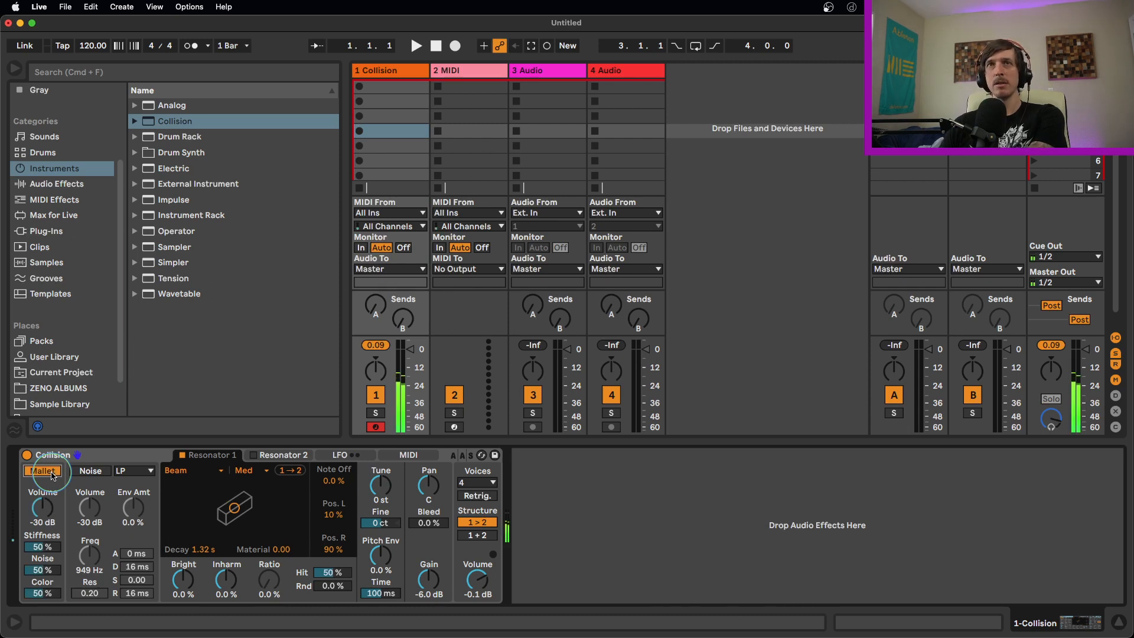
click(102, 471)
click(98, 473)
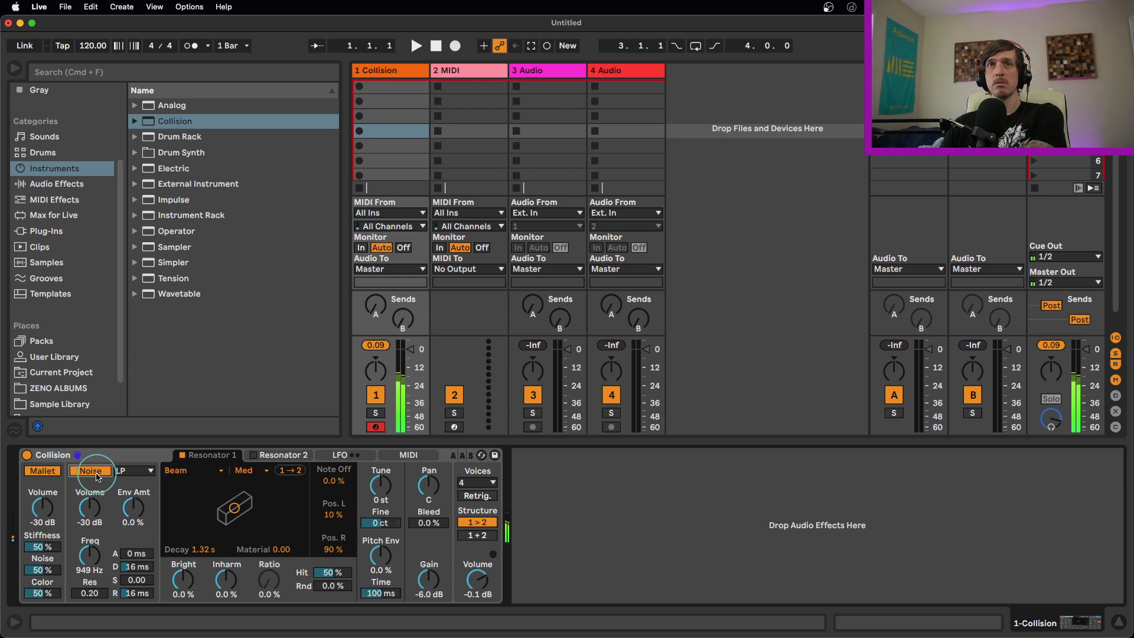
click(42, 471)
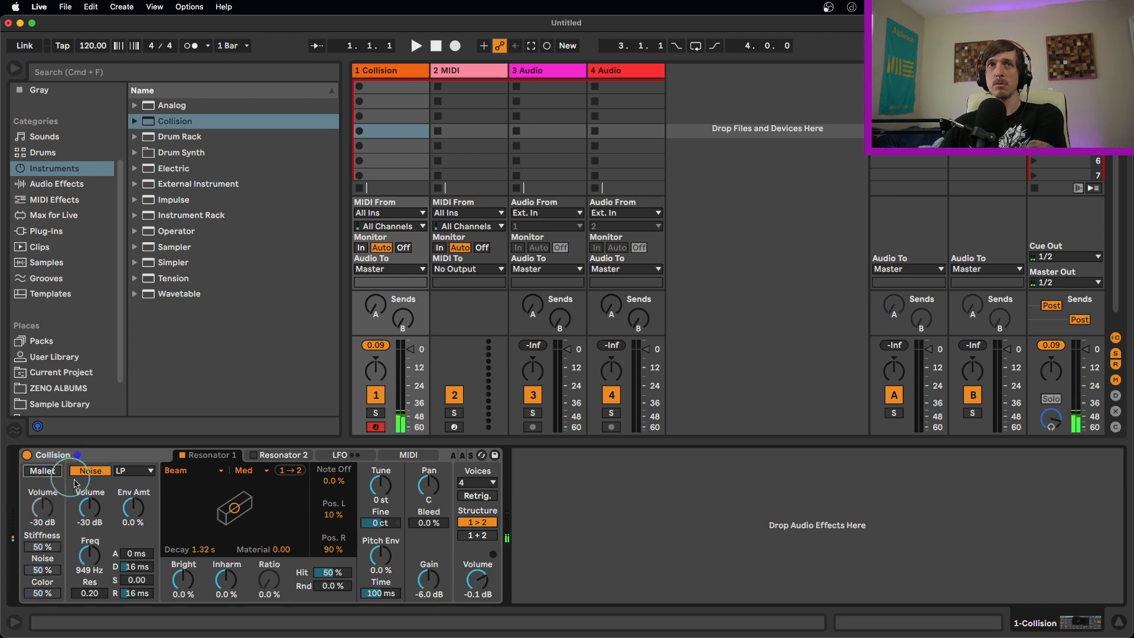
drag(89, 507, 44, 475)
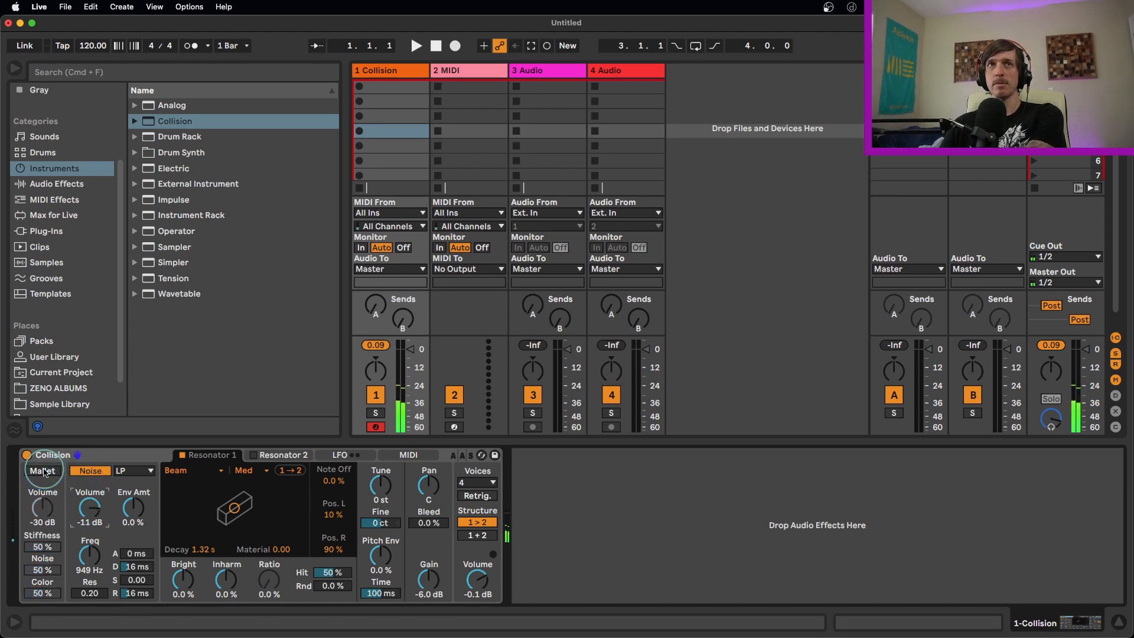
Leave only the Mallet exciter enabled with Noise off, and toggle Resonator 1 off and back on
click(44, 471)
click(92, 472)
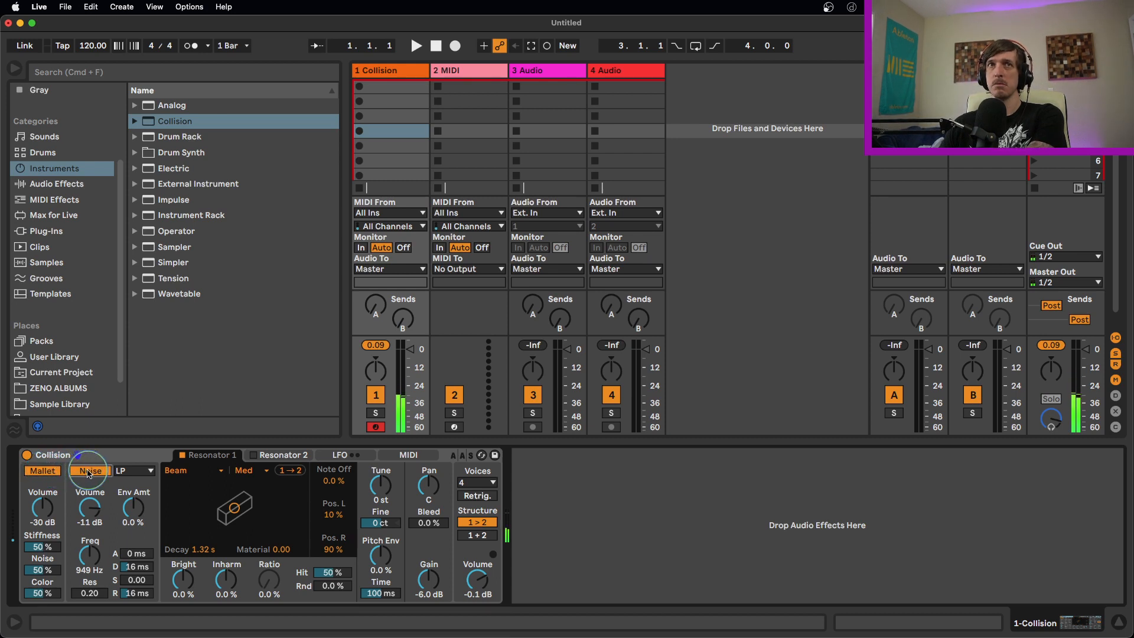
click(58, 472)
click(41, 470)
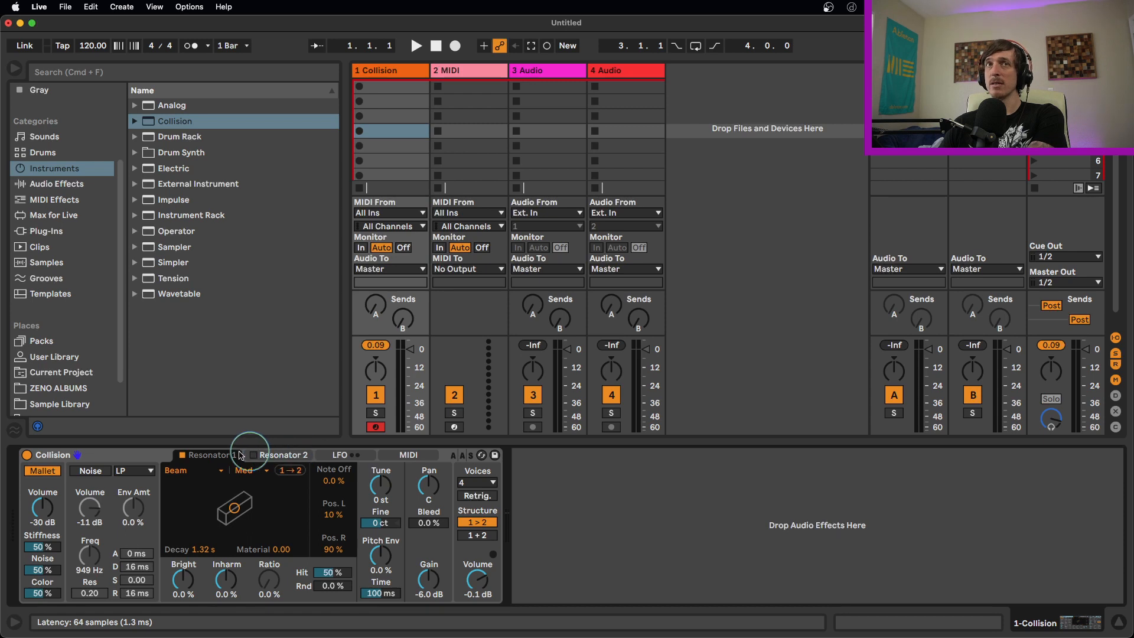
click(182, 454)
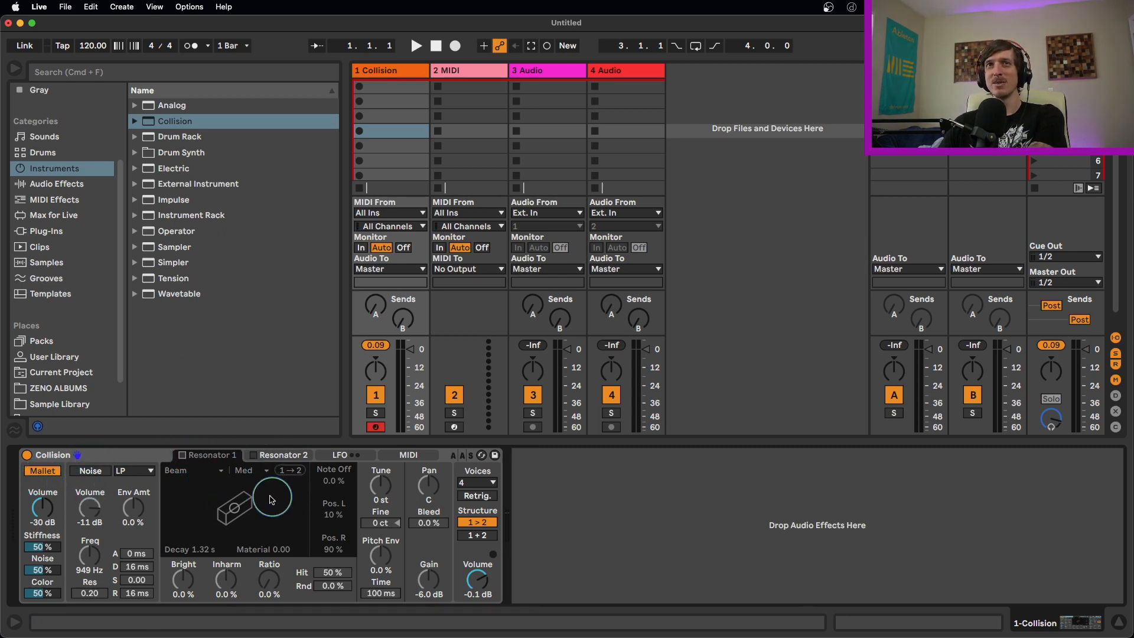
click(181, 455)
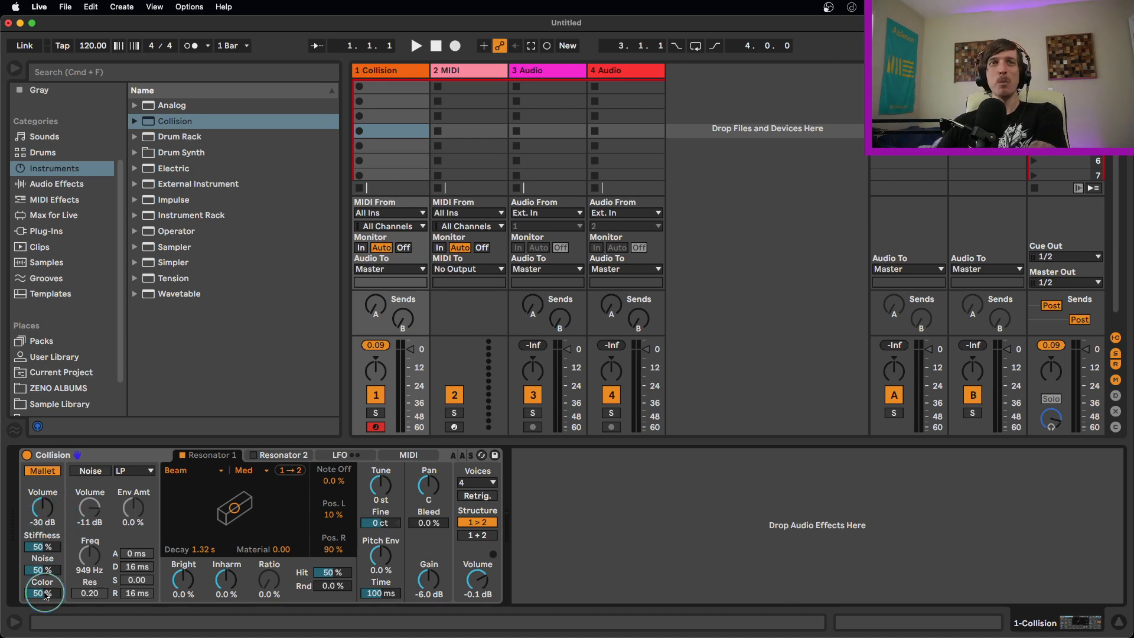
Try the Mallet volume at -45 dB and -48 dB, and set it to -23 dB
click(44, 510)
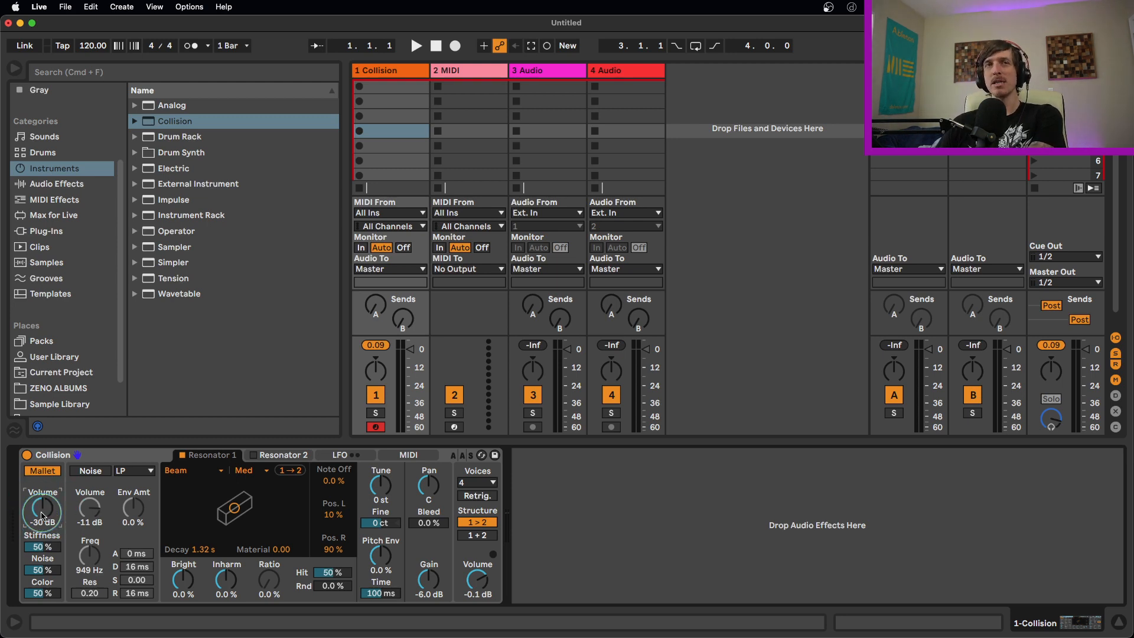
drag(43, 509, 43, 531)
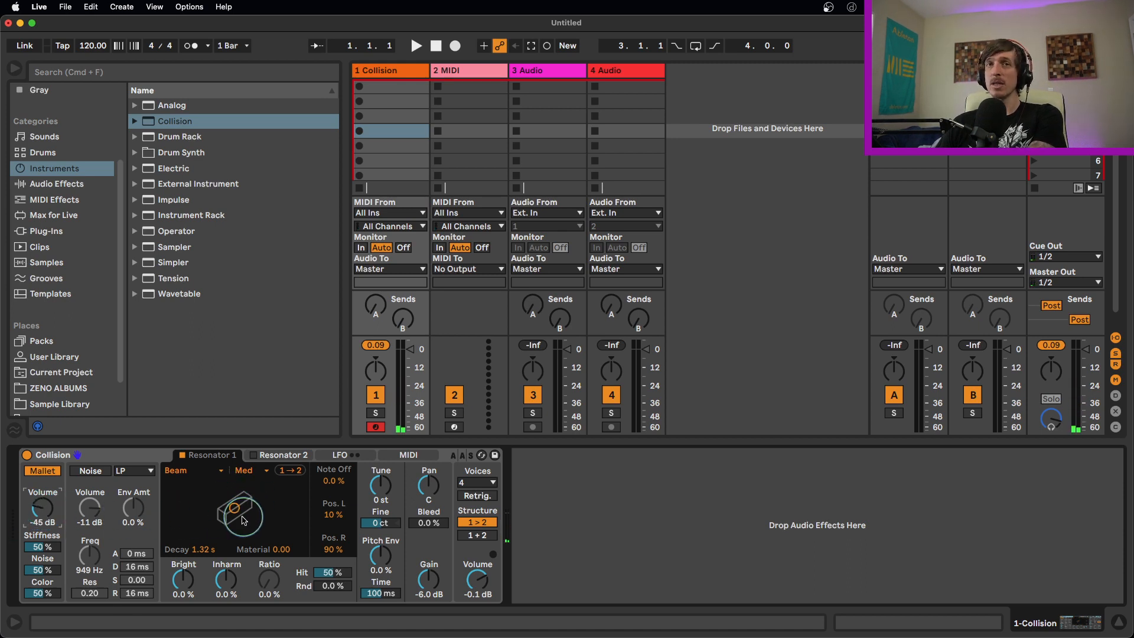
drag(45, 514, 45, 517)
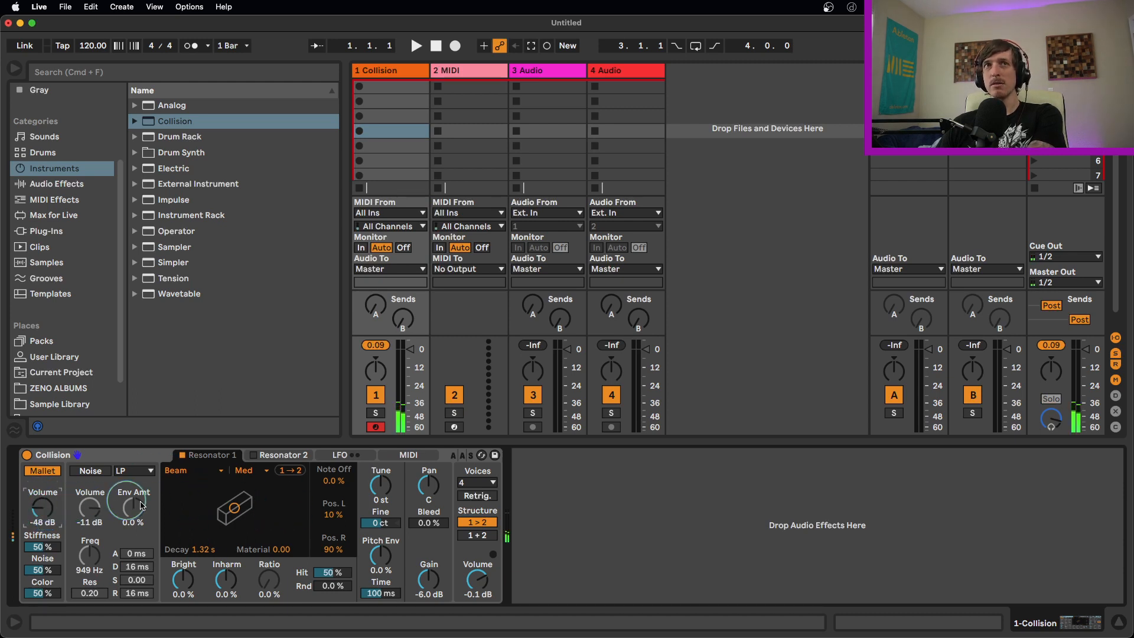
drag(42, 509, 43, 481)
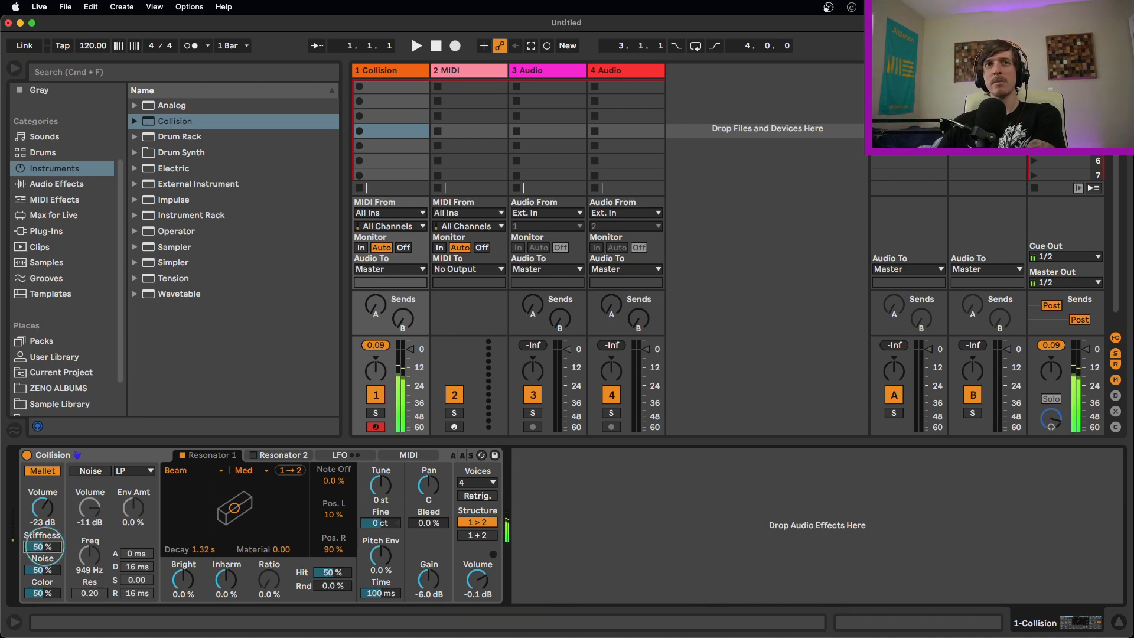
Try the Mallet Stiffness at 0% and 95%, and bring it to 52%
drag(49, 549, 43, 562)
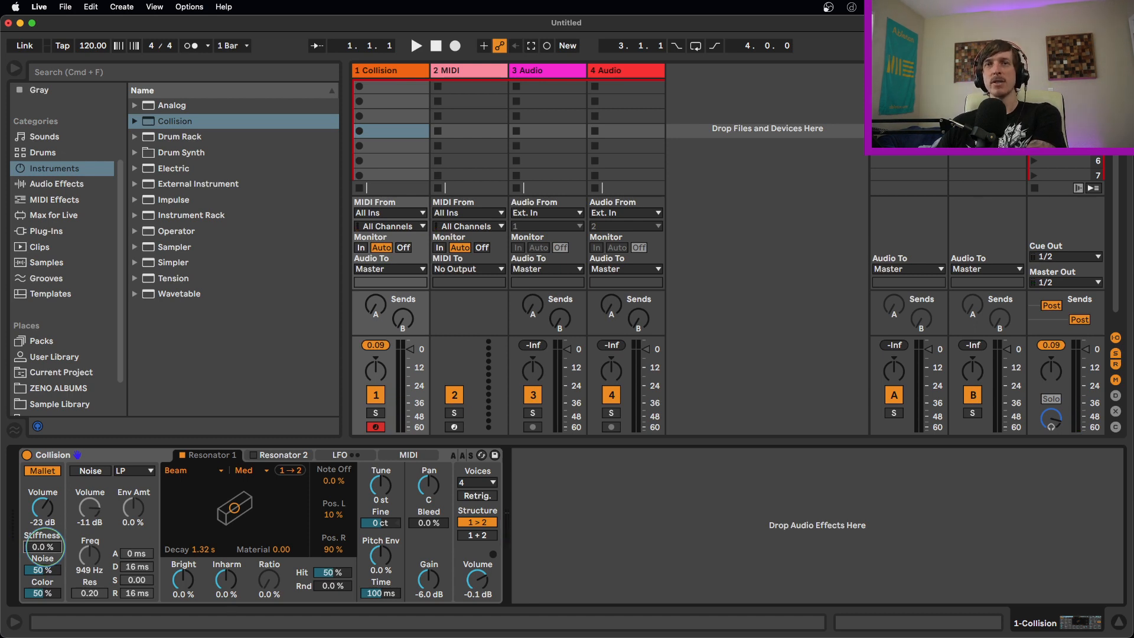
drag(45, 547, 42, 545)
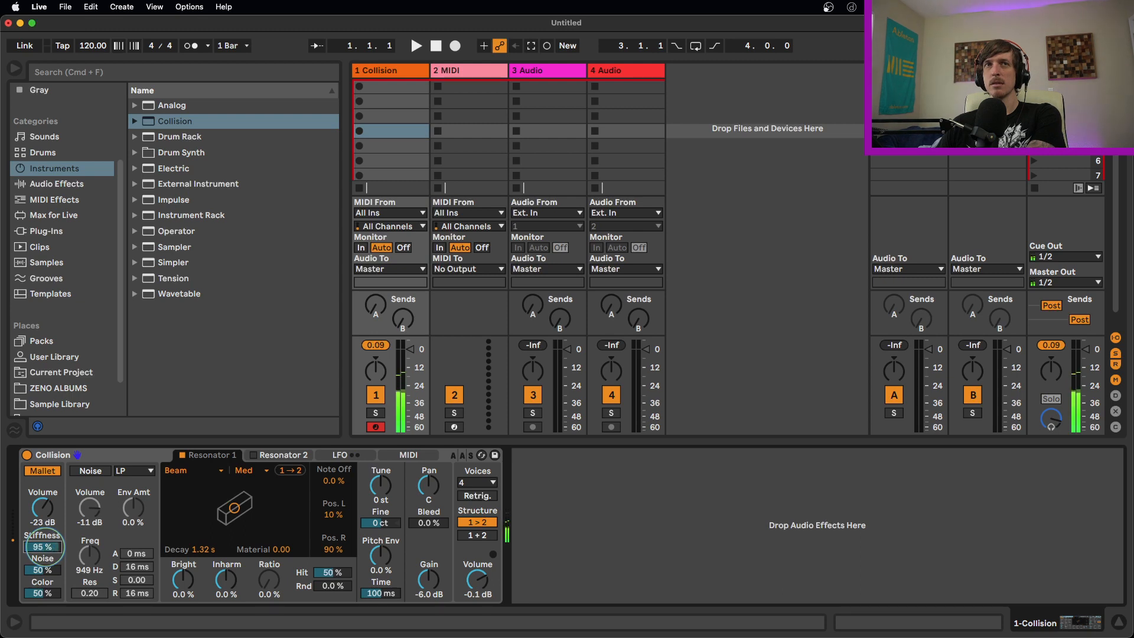
drag(43, 547, 46, 550)
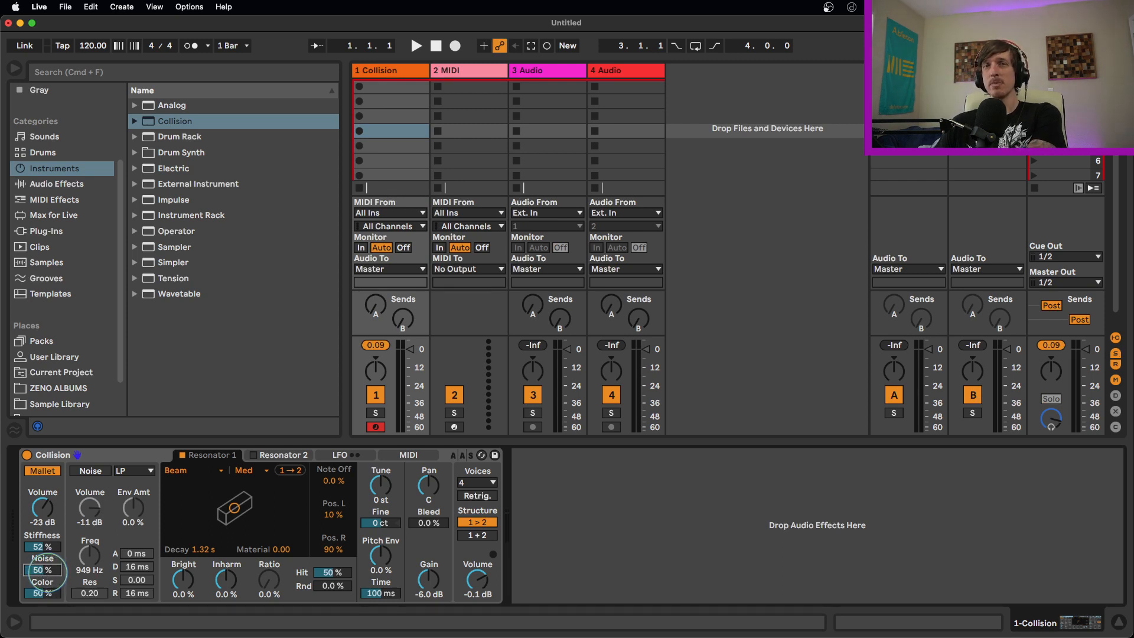
Try the Mallet Noise at 77% and 4.7%, and set Stiffness to 42% and Noise to about 55%
drag(41, 570, 43, 564)
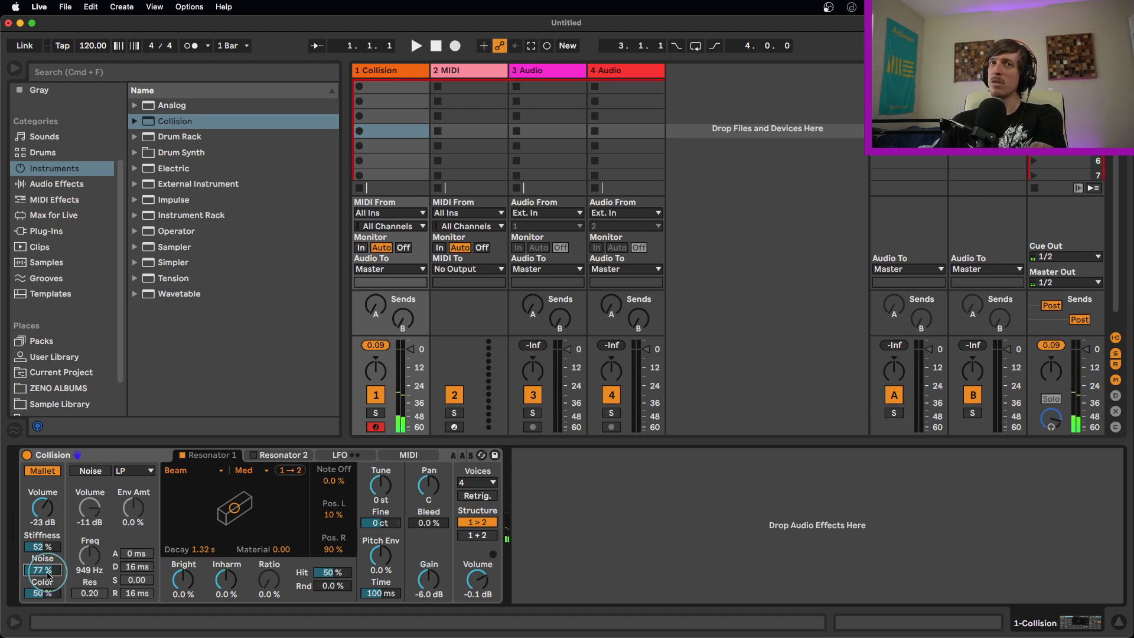
drag(43, 571, 49, 576)
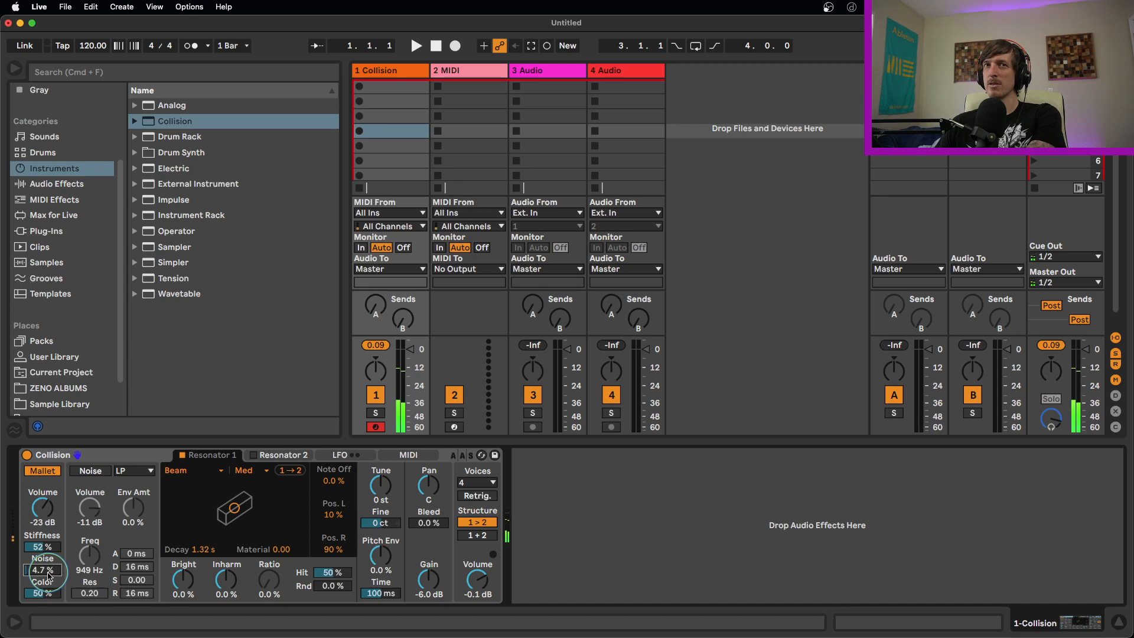
click(46, 548)
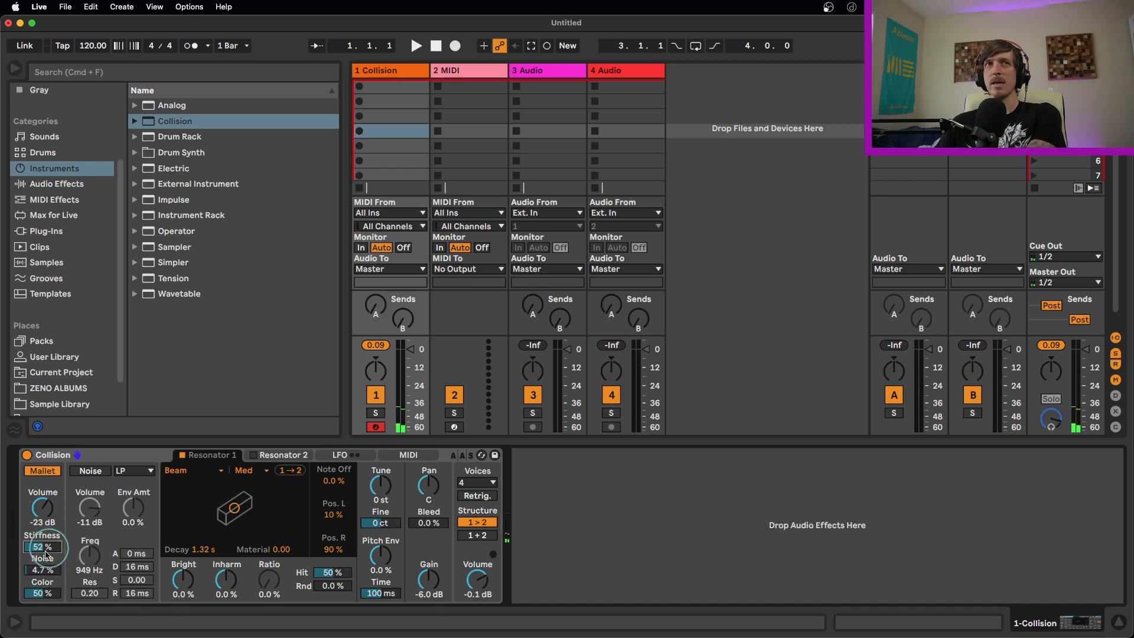
mouse_move(43, 551)
mouse_down()
mouse_move(43, 560)
mouse_move(45, 549)
mouse_up()
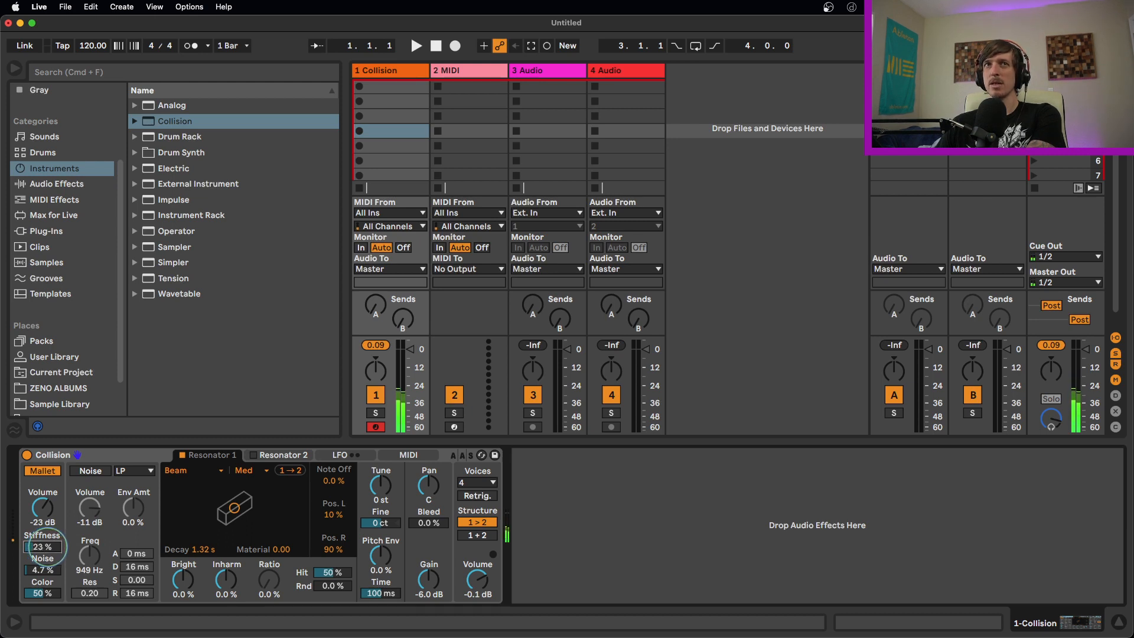
drag(44, 548, 43, 570)
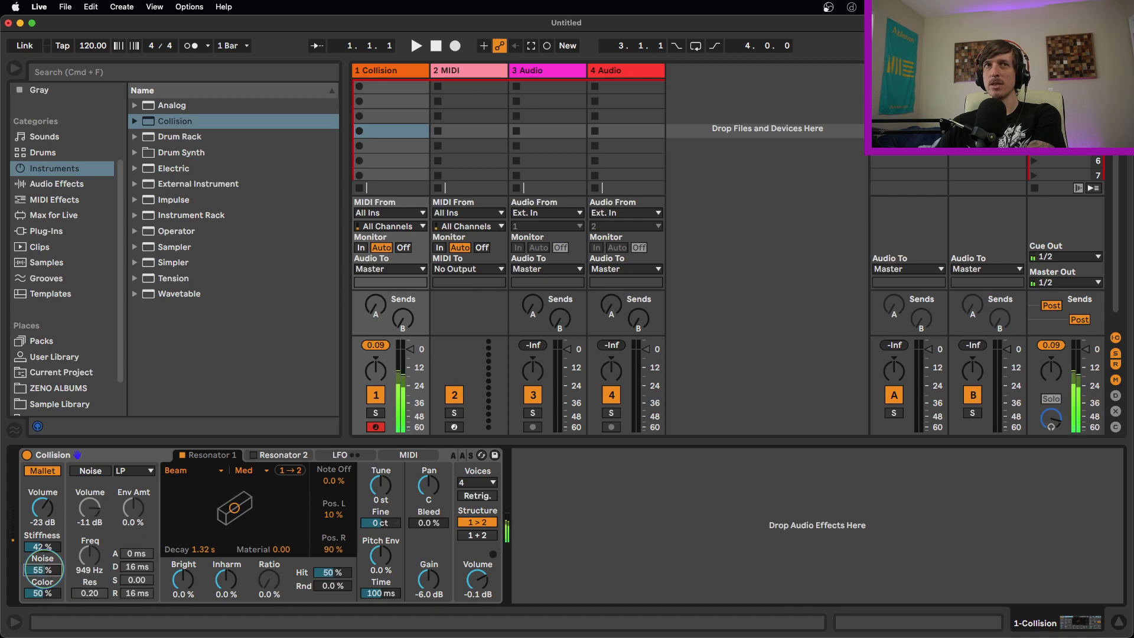
Raise the Mallet Noise to 71%, and try the Color at 0%
click(47, 595)
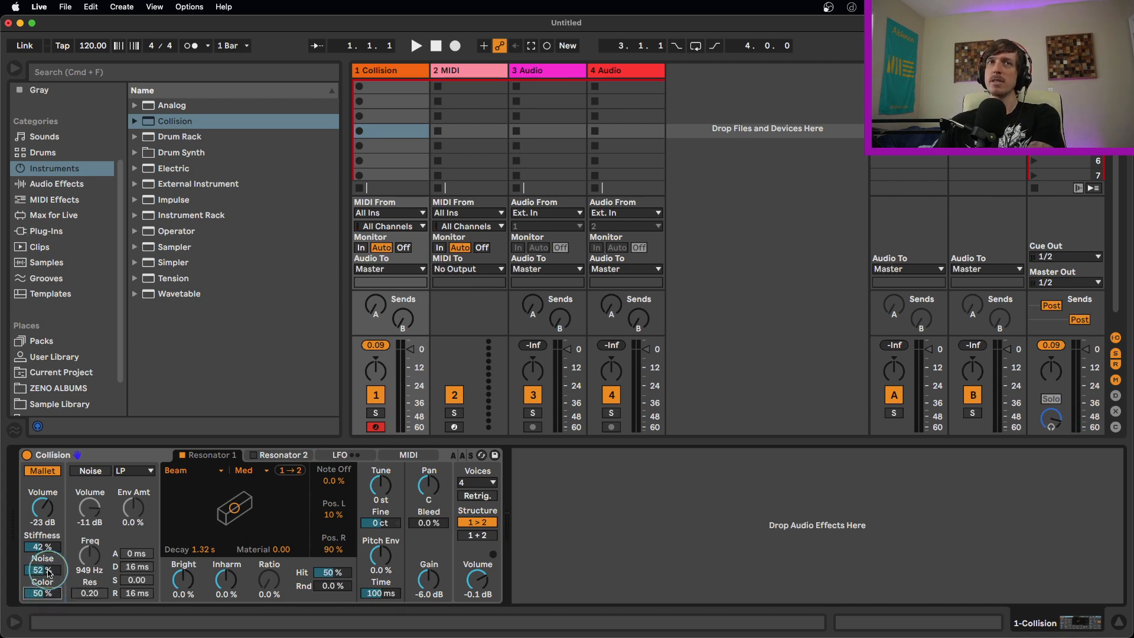
click(49, 571)
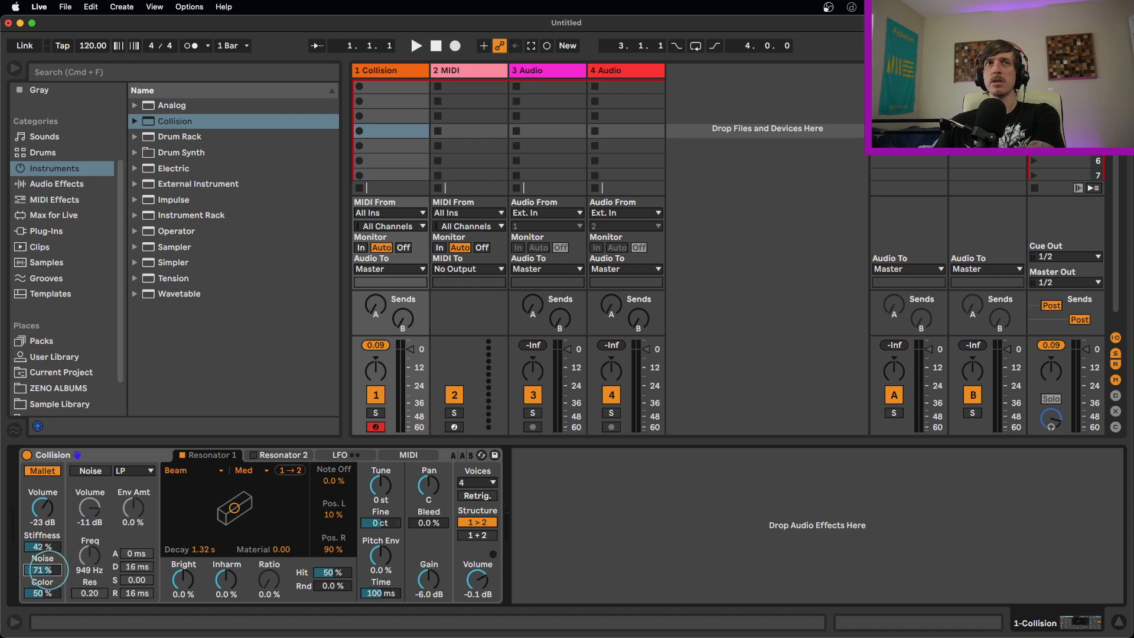
click(47, 594)
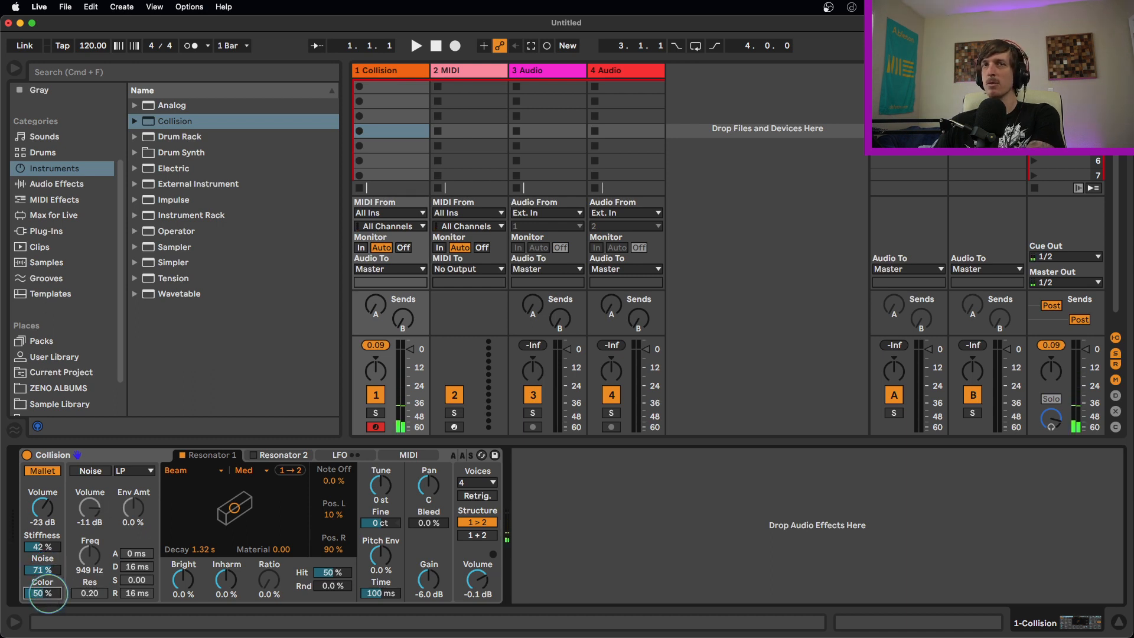
drag(48, 594, 49, 592)
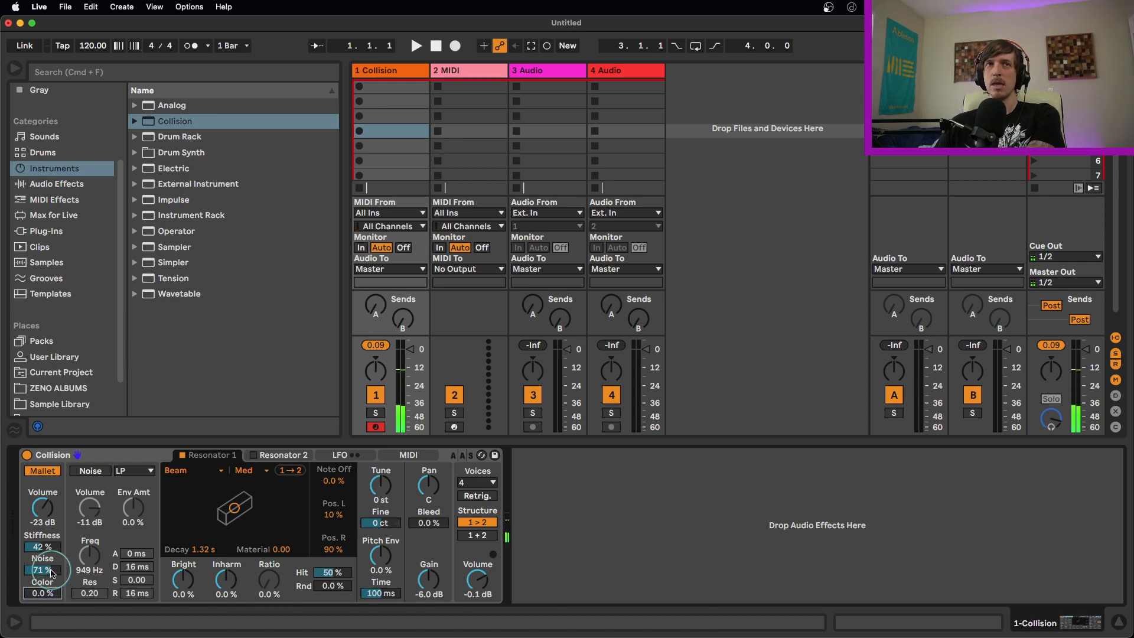
Try the Mallet Noise at 0% and 38%, and set Noise to 52% and Color to 80%
drag(51, 570, 50, 609)
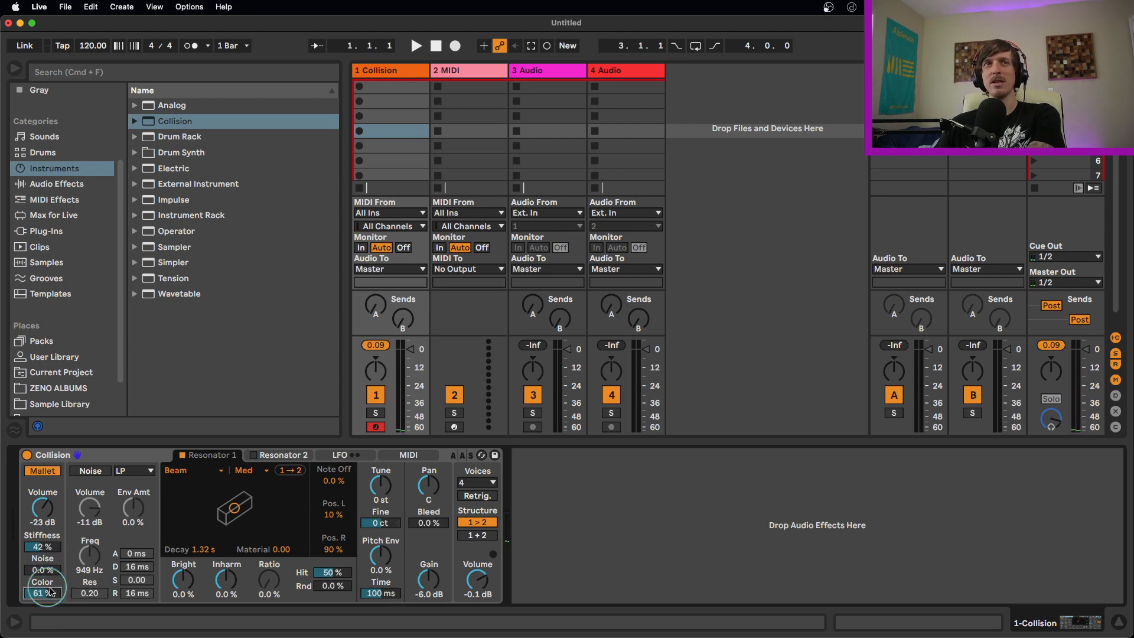
drag(47, 570, 46, 562)
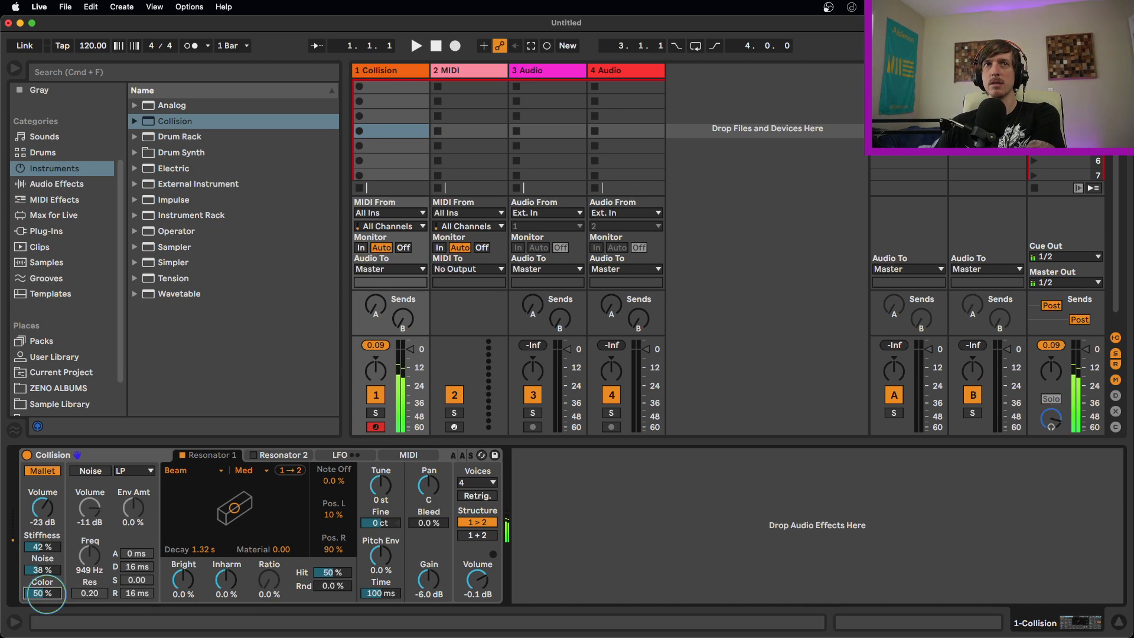
drag(46, 594, 46, 571)
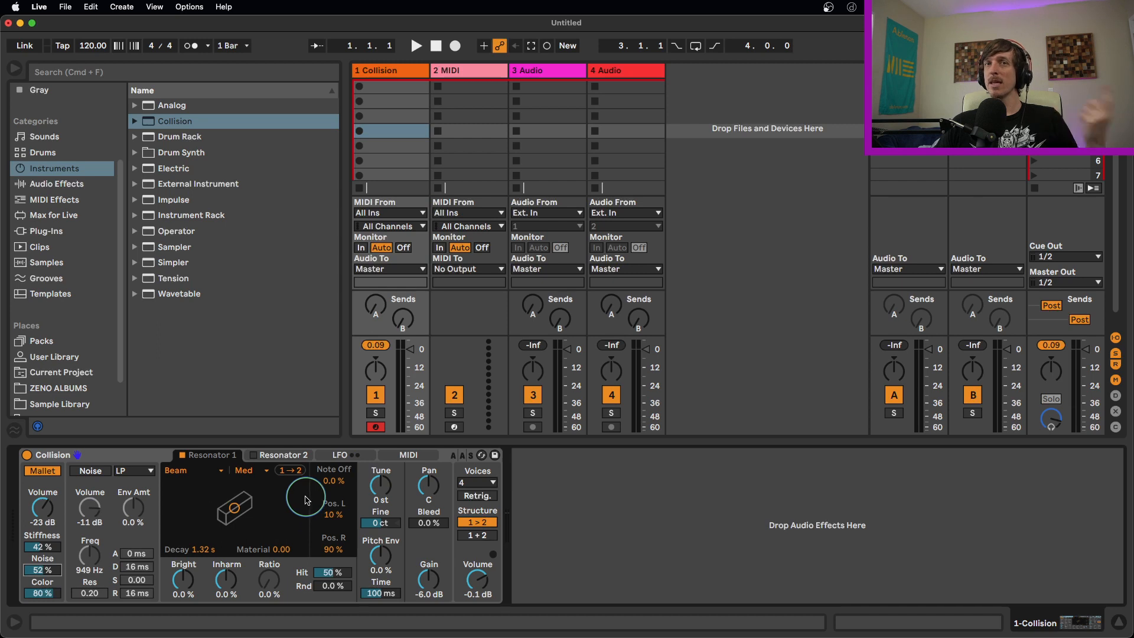
Set the velocity modulation of Mallet Volume to 81% in Collision's MIDI settings
click(408, 455)
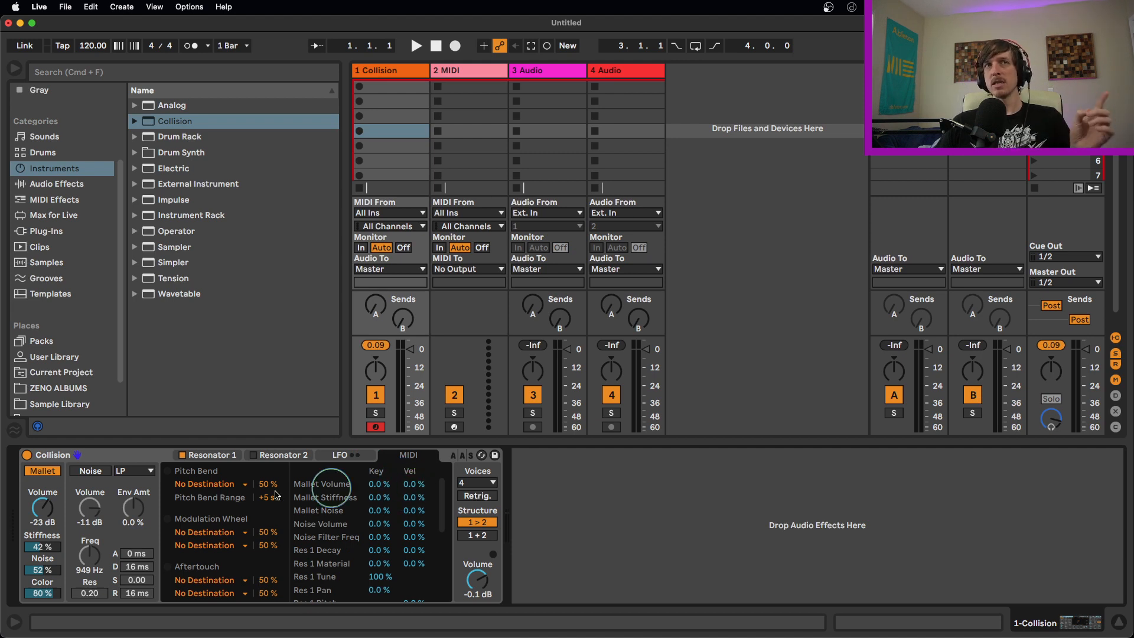
click(49, 513)
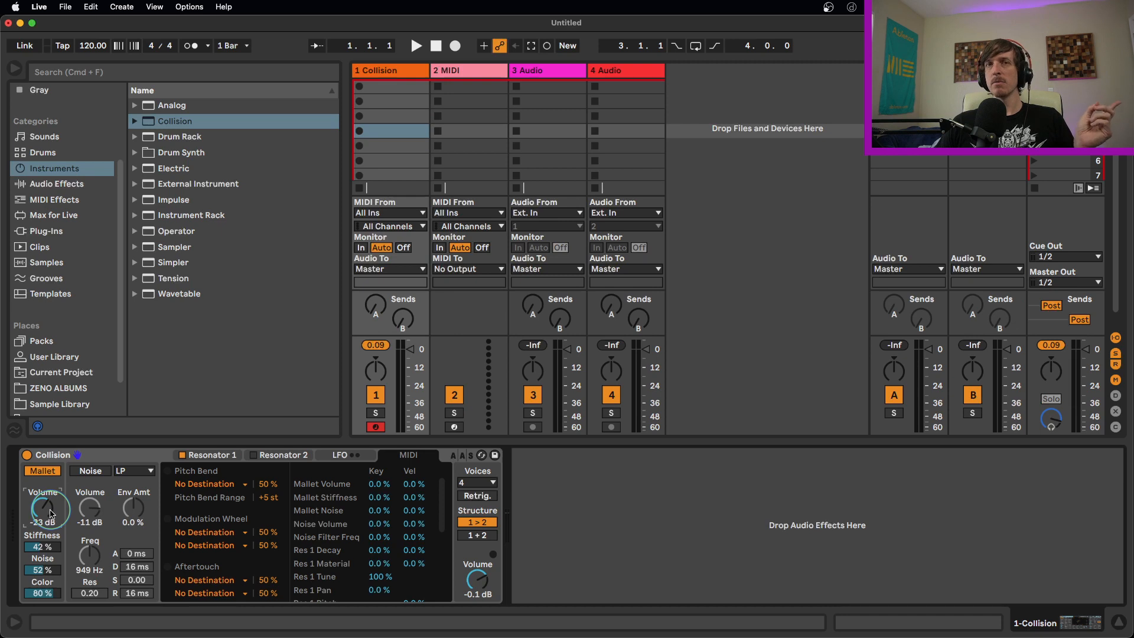
click(414, 485)
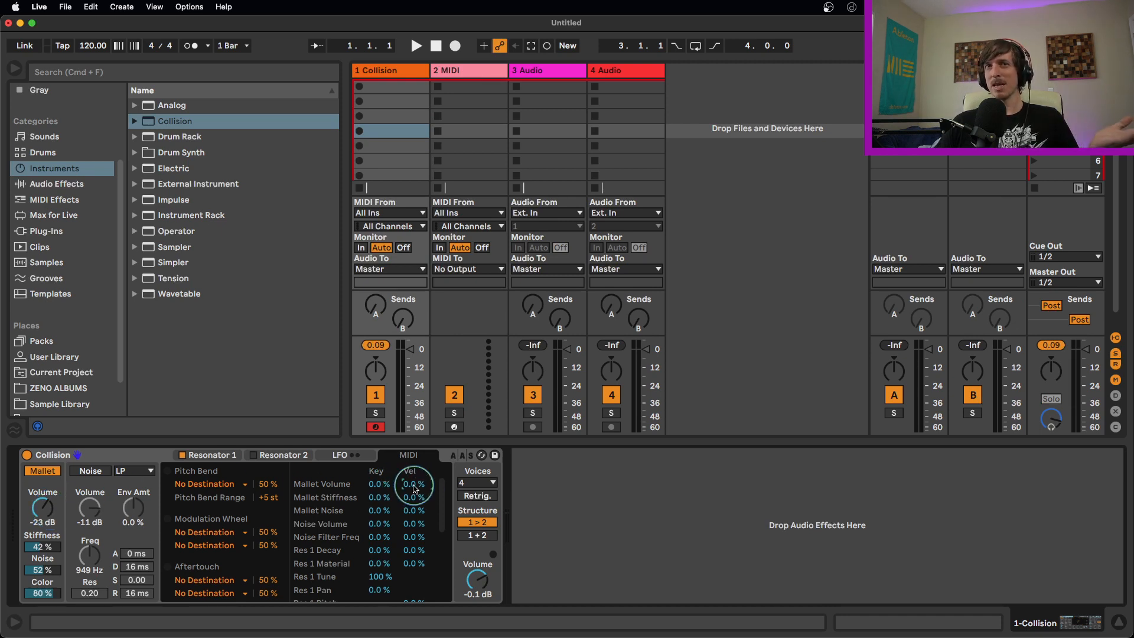
mouse_move(415, 488)
mouse_down()
mouse_move(415, 465)
mouse_move(415, 492)
mouse_up()
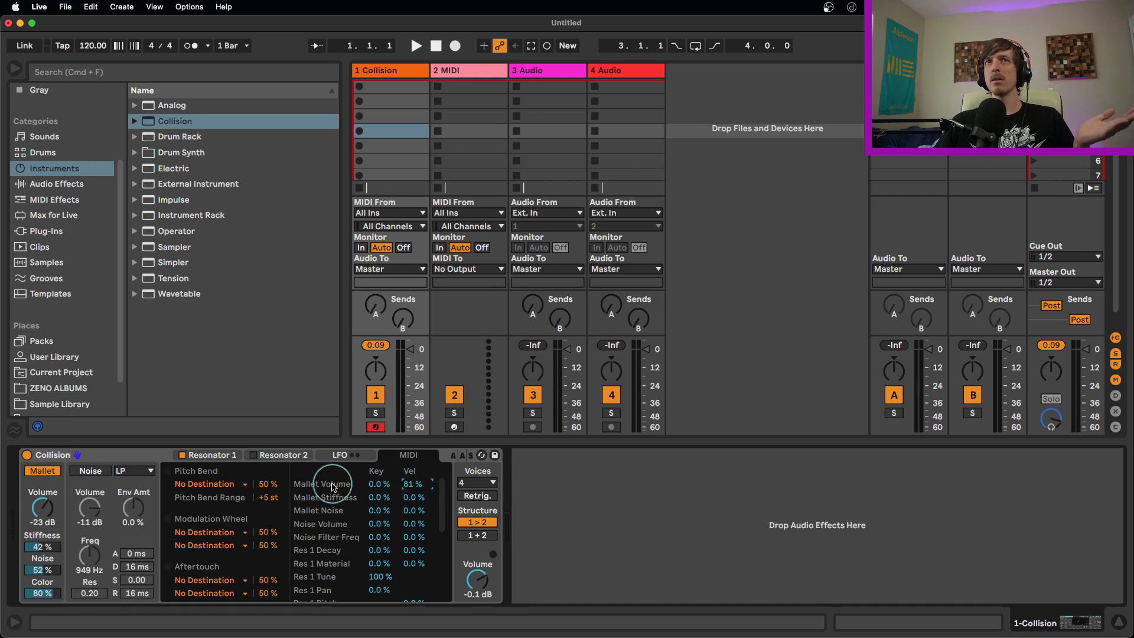
Reset the velocity modulation of Mallet Volume to 0% and lower the mallet Color to 55%
double_click(410, 485)
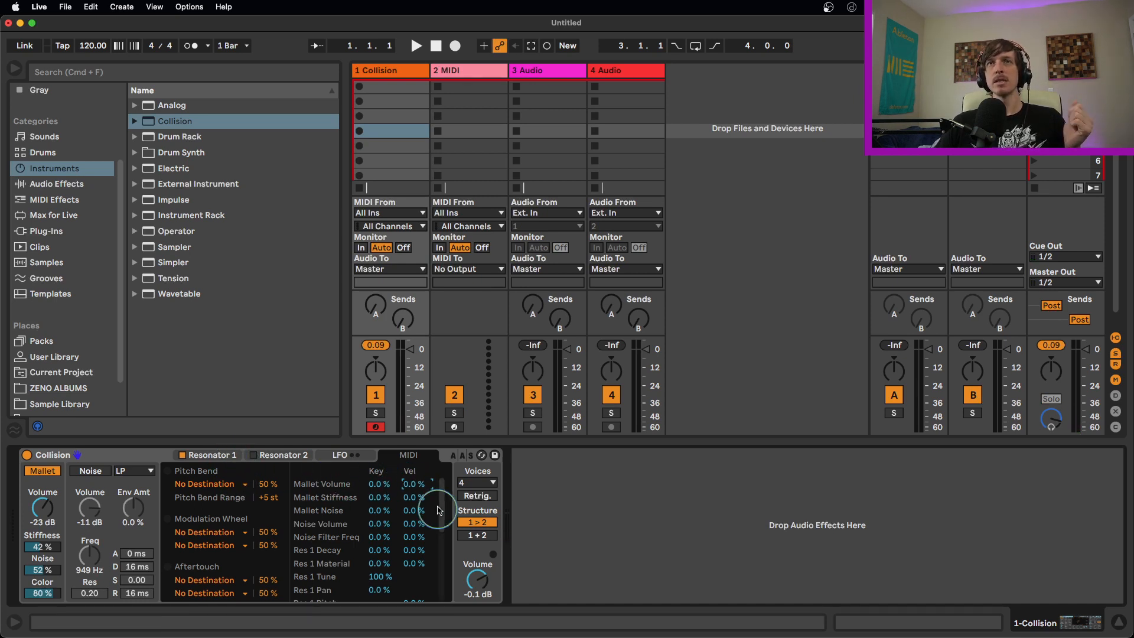
click(211, 458)
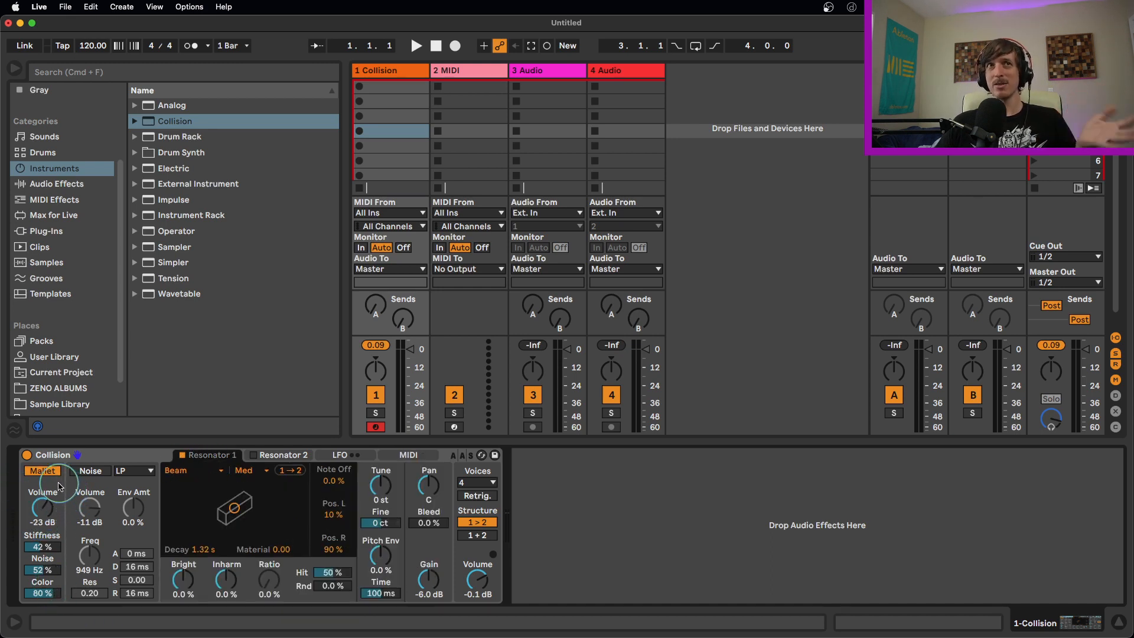
drag(42, 593, 44, 610)
Switch from the Mallet to the Noise exciter, with its volume at -7.6 dB and its envelope decay at 29 ms
click(49, 476)
click(93, 473)
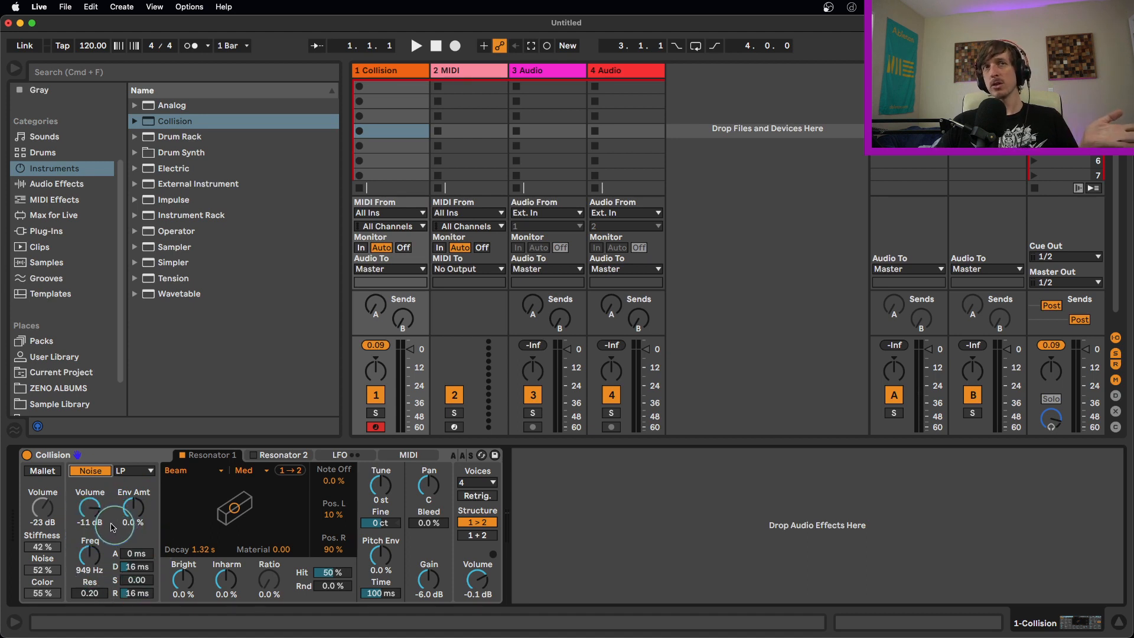
drag(95, 510, 94, 538)
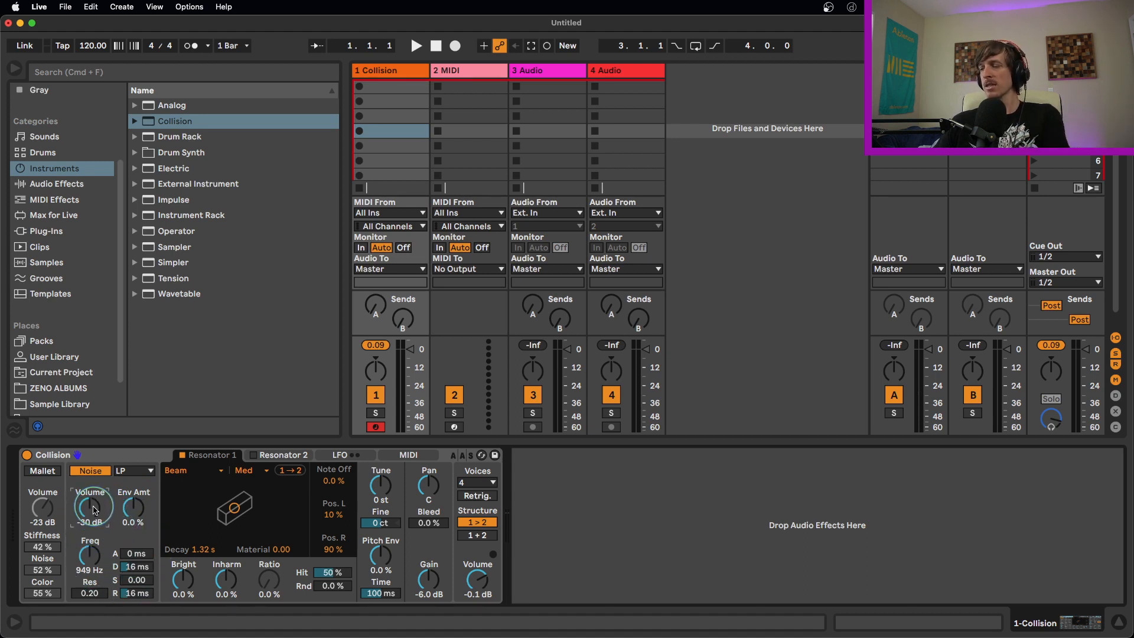
mouse_move(95, 506)
mouse_down()
mouse_move(95, 496)
mouse_move(90, 510)
mouse_up()
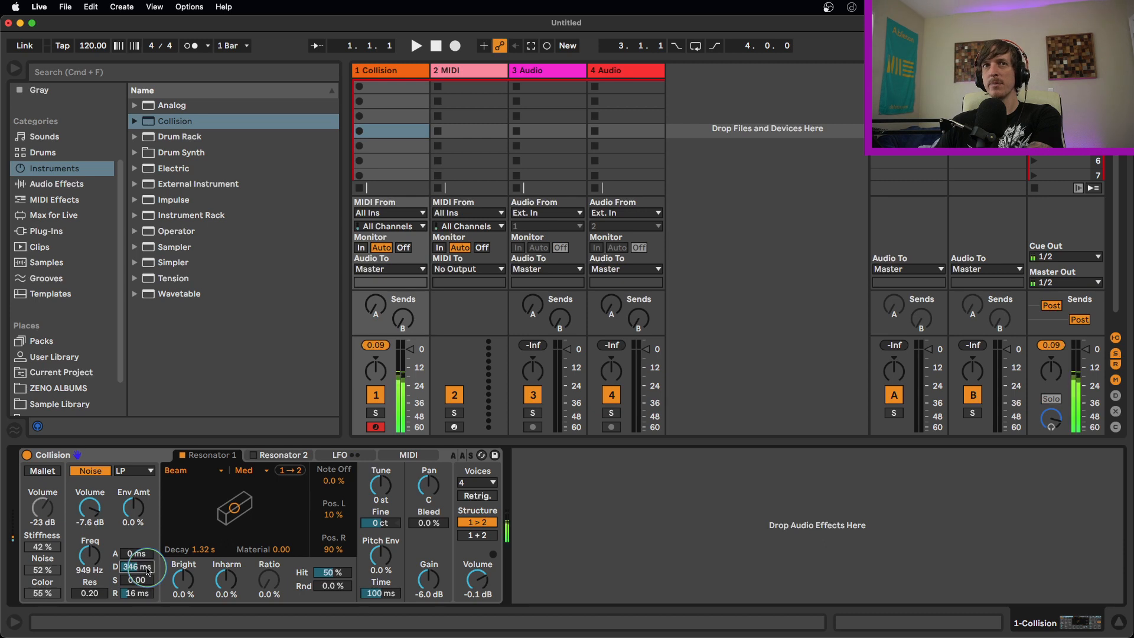
drag(147, 568, 139, 557)
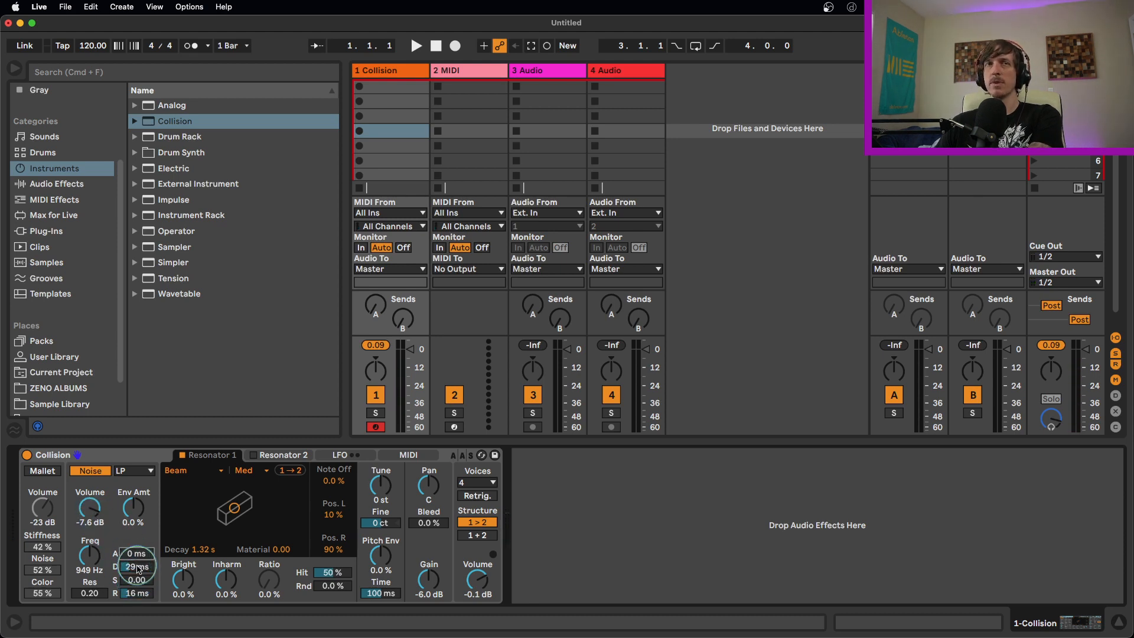
Keep the noise filter type on LP and try its frequency at 111 Hz, 1.6 kHz and 2.7 kHz
click(92, 565)
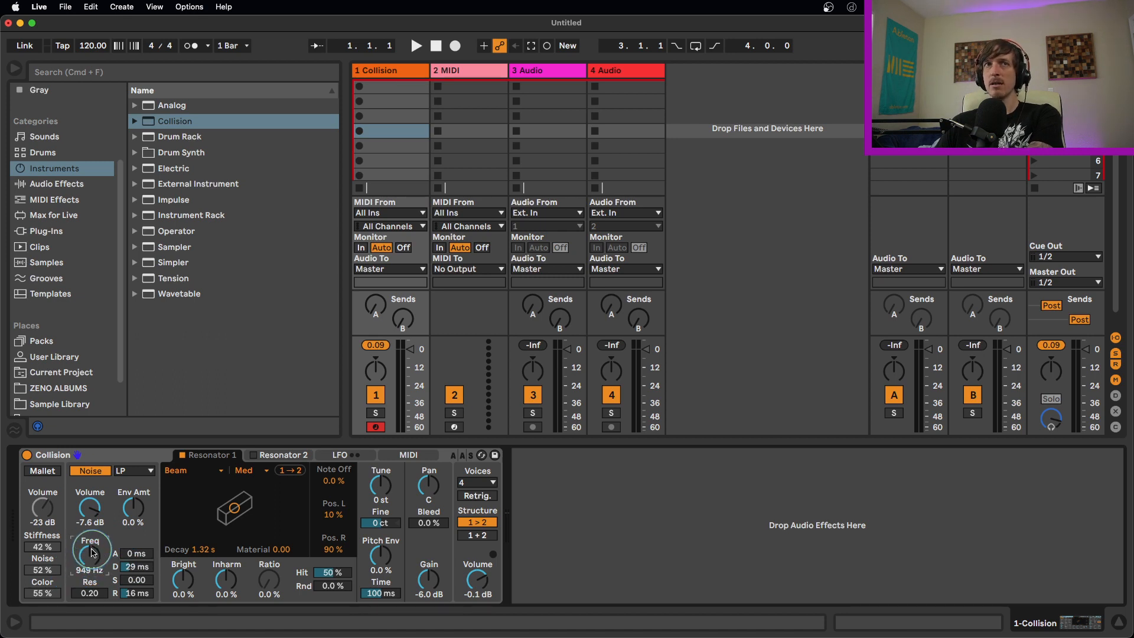
click(133, 471)
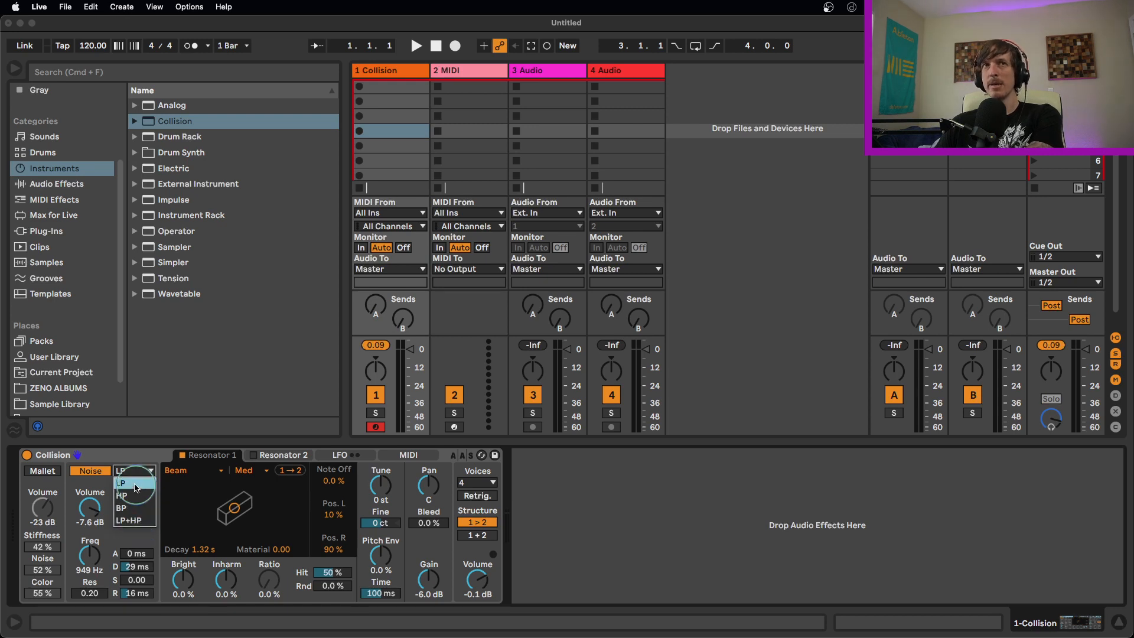
click(135, 488)
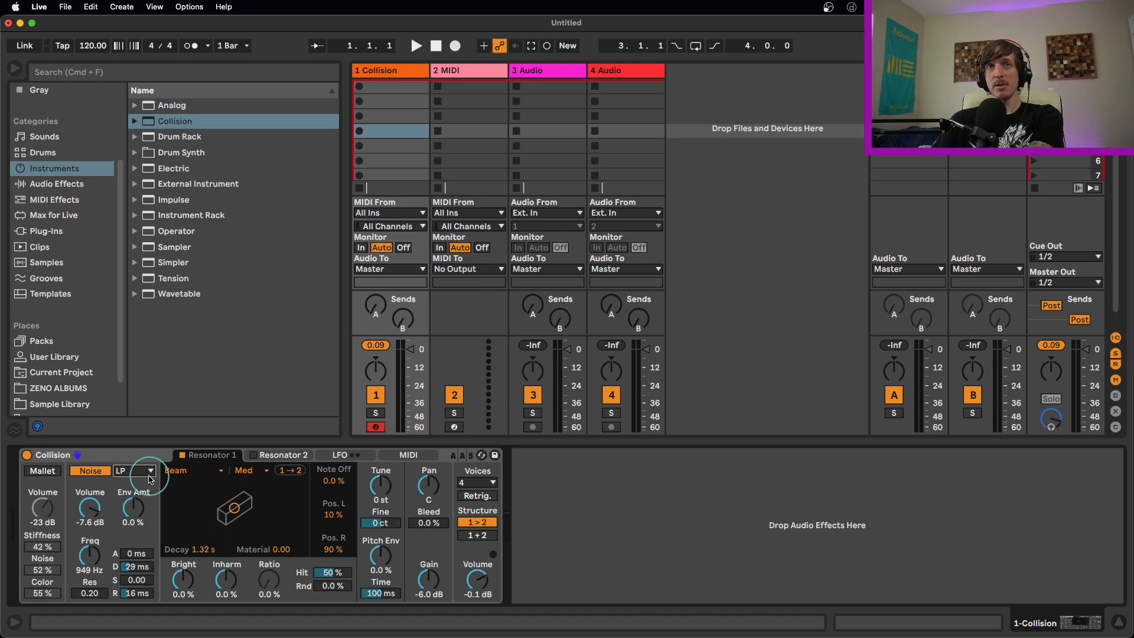
click(87, 555)
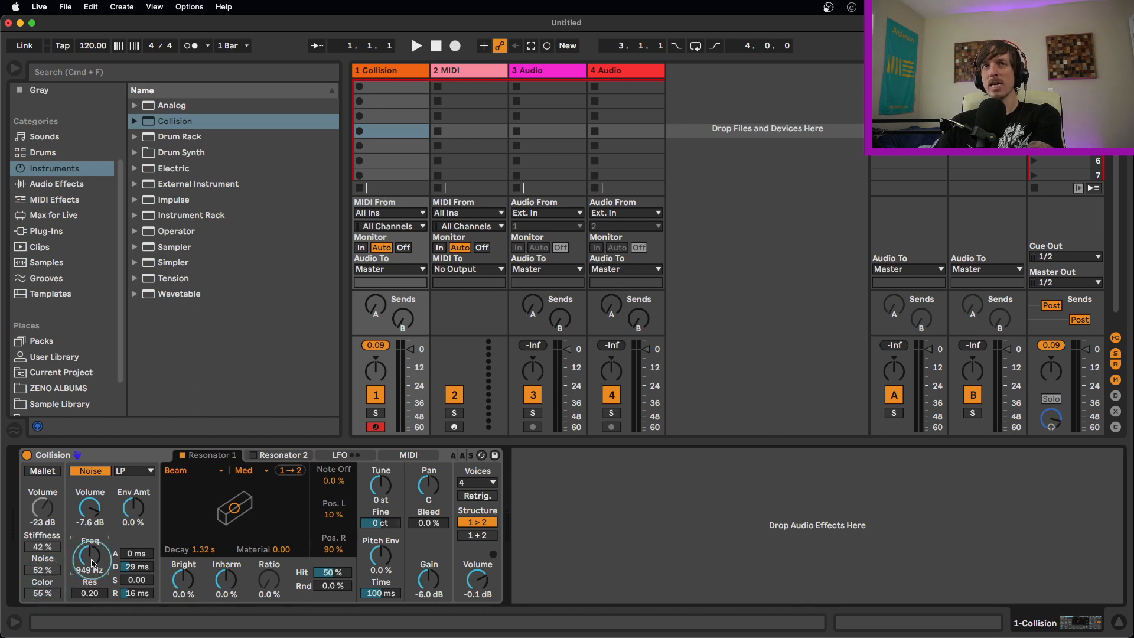
drag(92, 558, 90, 553)
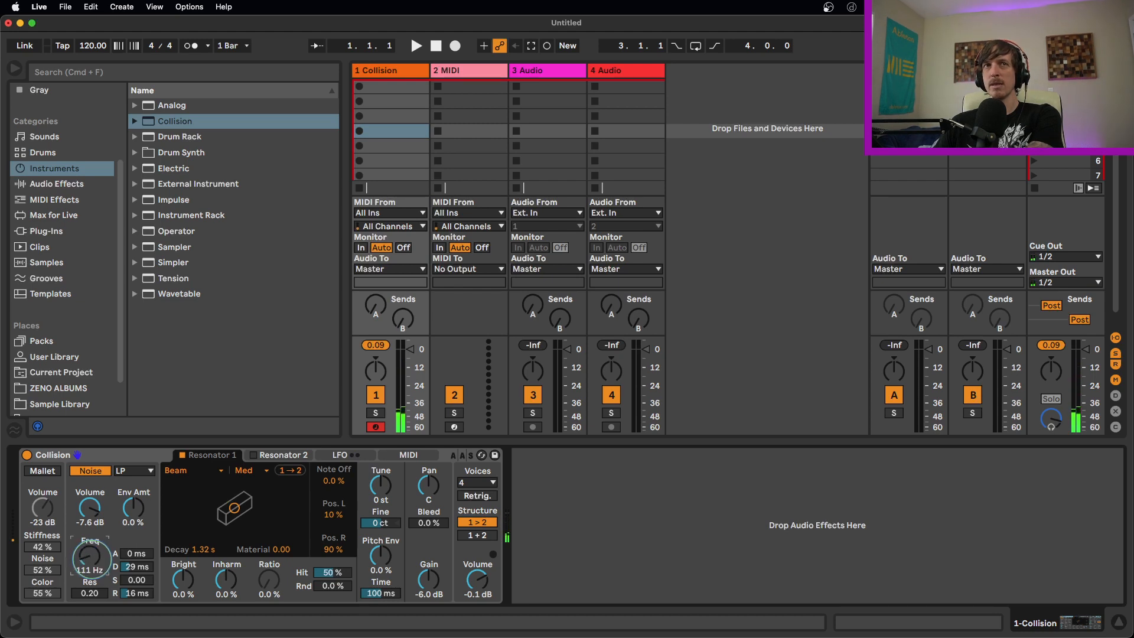
drag(91, 559, 92, 552)
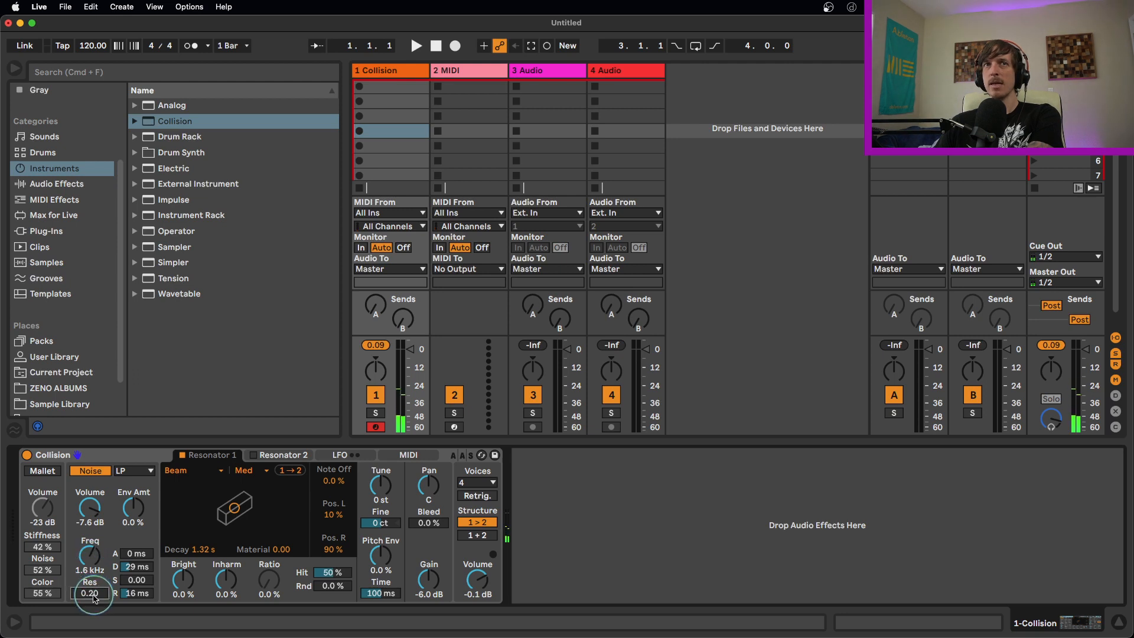
drag(92, 559, 92, 553)
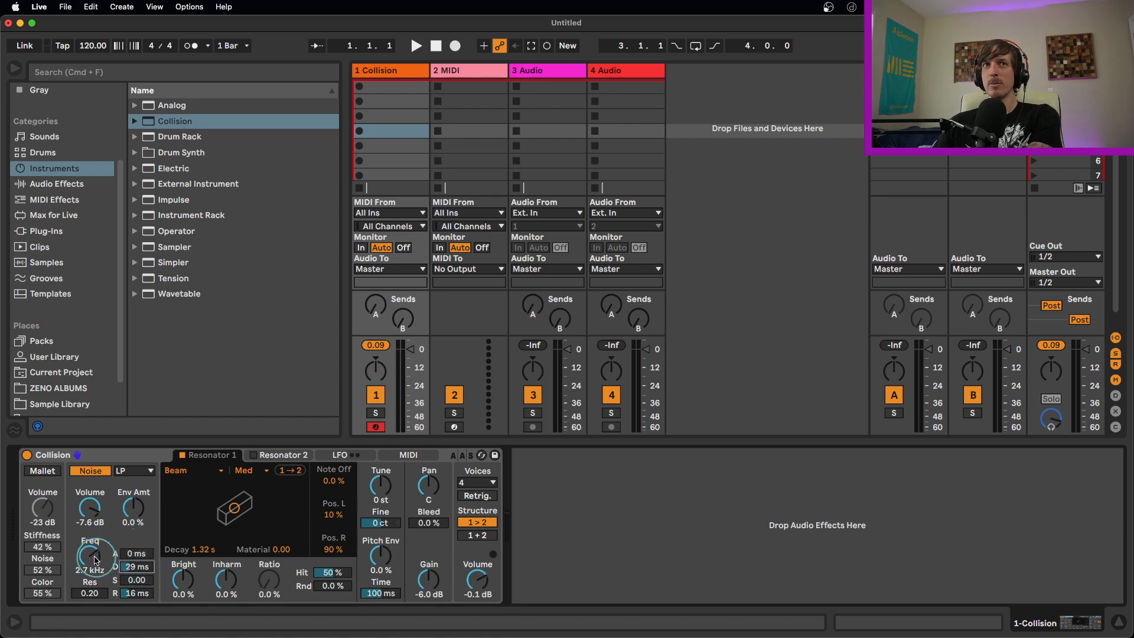
Set the noise filter frequency to 256 Hz, the envelope decay to 69 ms and the envelope amount to 78%
drag(79, 568, 80, 584)
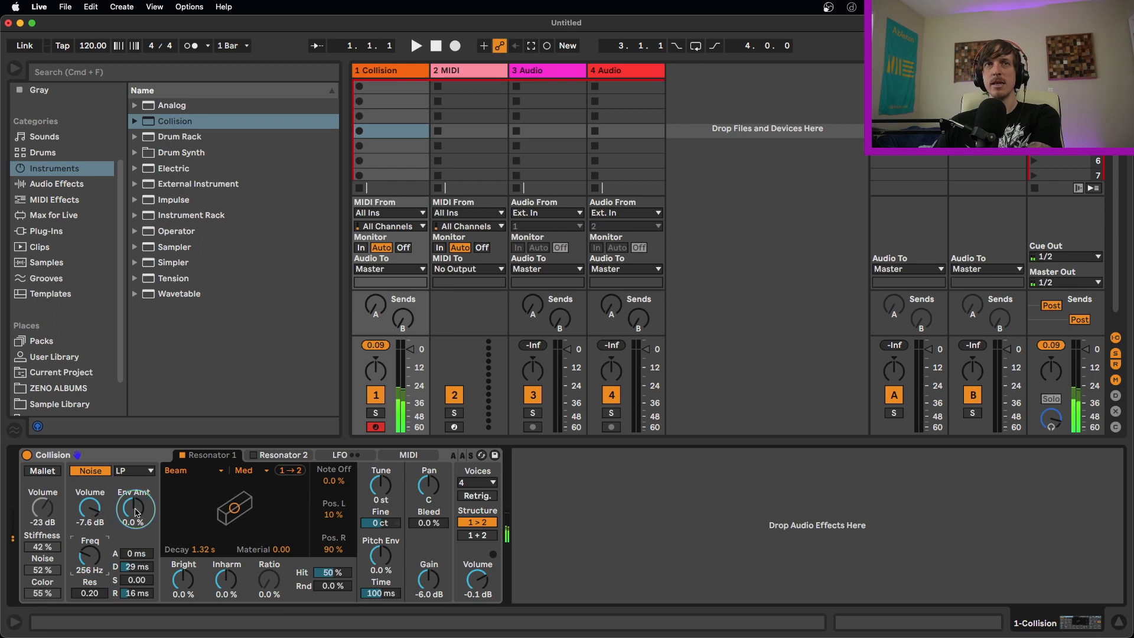
drag(137, 568, 137, 556)
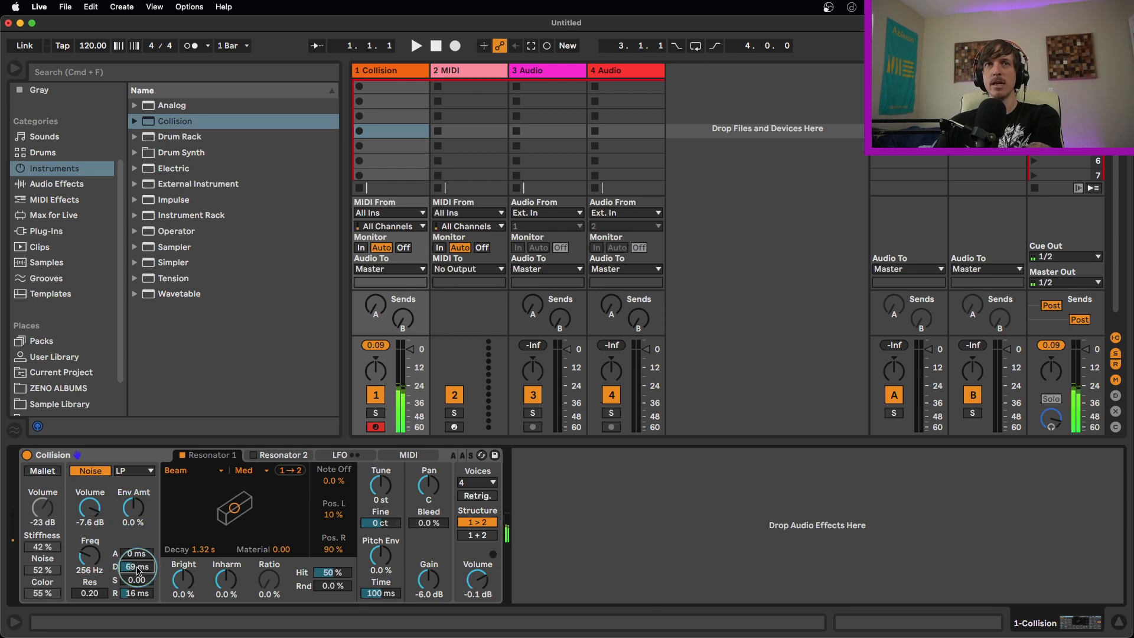
drag(133, 514, 134, 484)
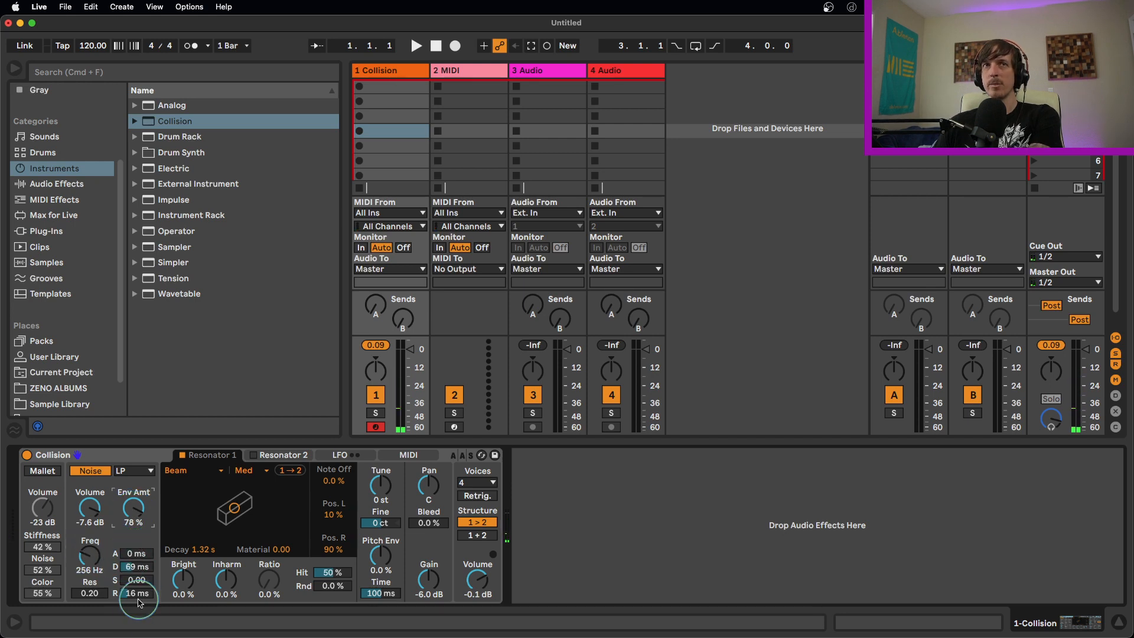
click(87, 556)
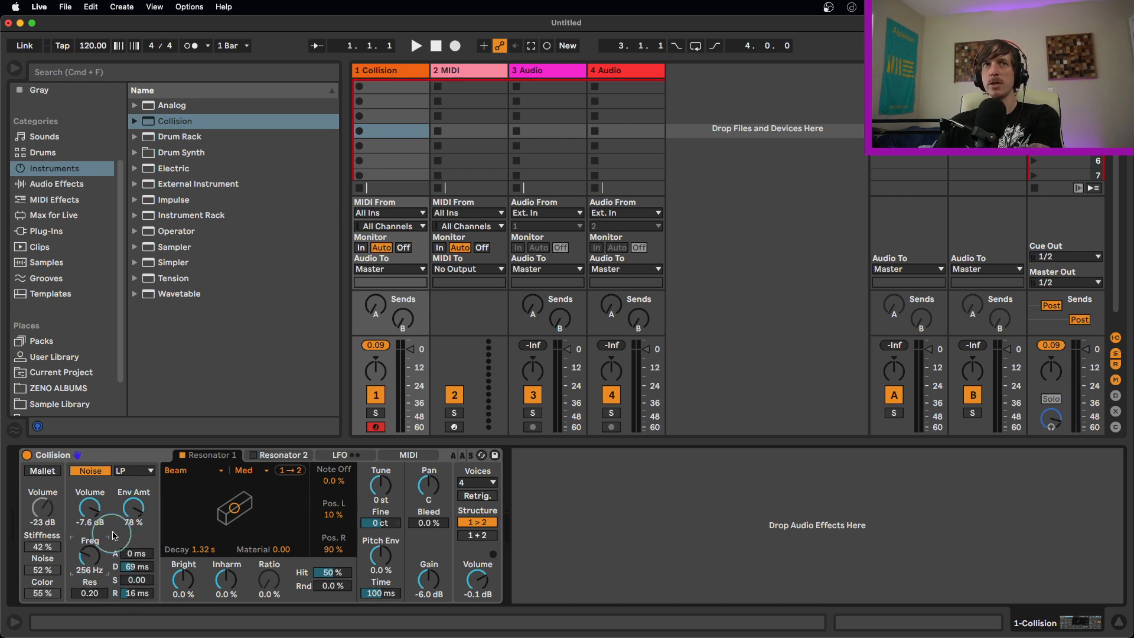
Try the noise envelope amount at -67% with the filter frequency at 269 Hz, and reset the envelope amount to 0%
drag(134, 507, 133, 549)
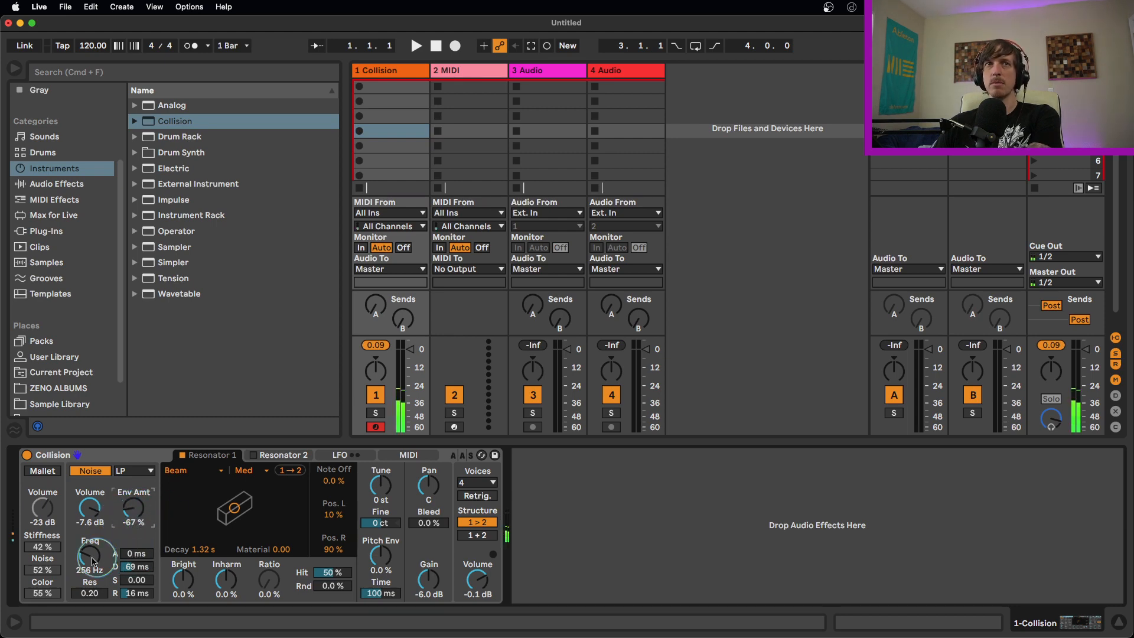
drag(89, 555, 88, 579)
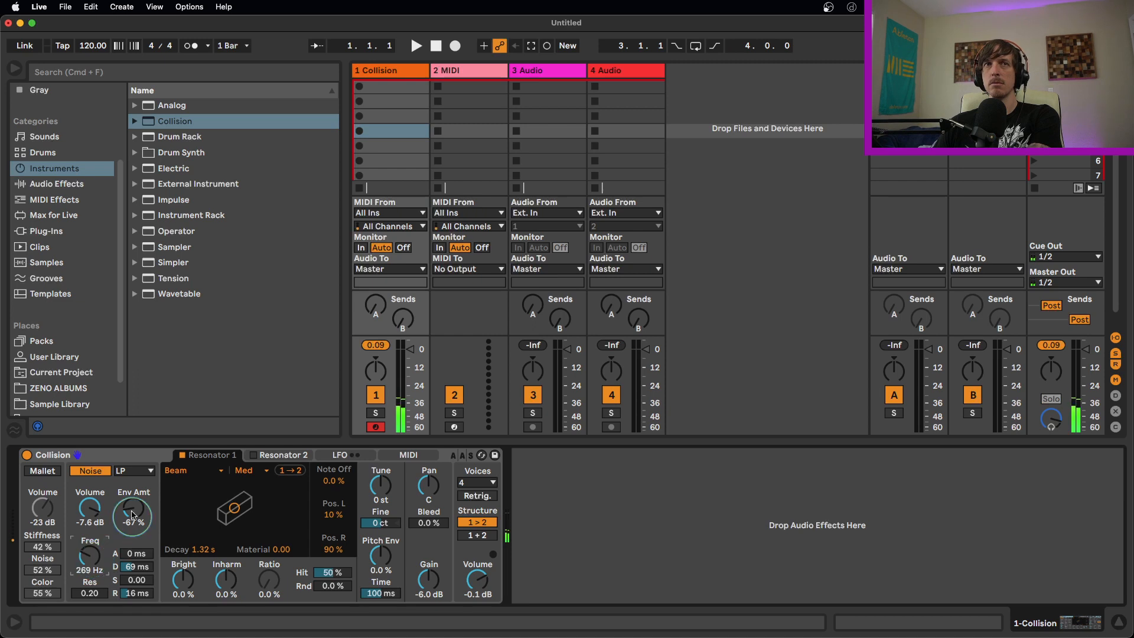
drag(124, 514, 124, 518)
double_click(128, 515)
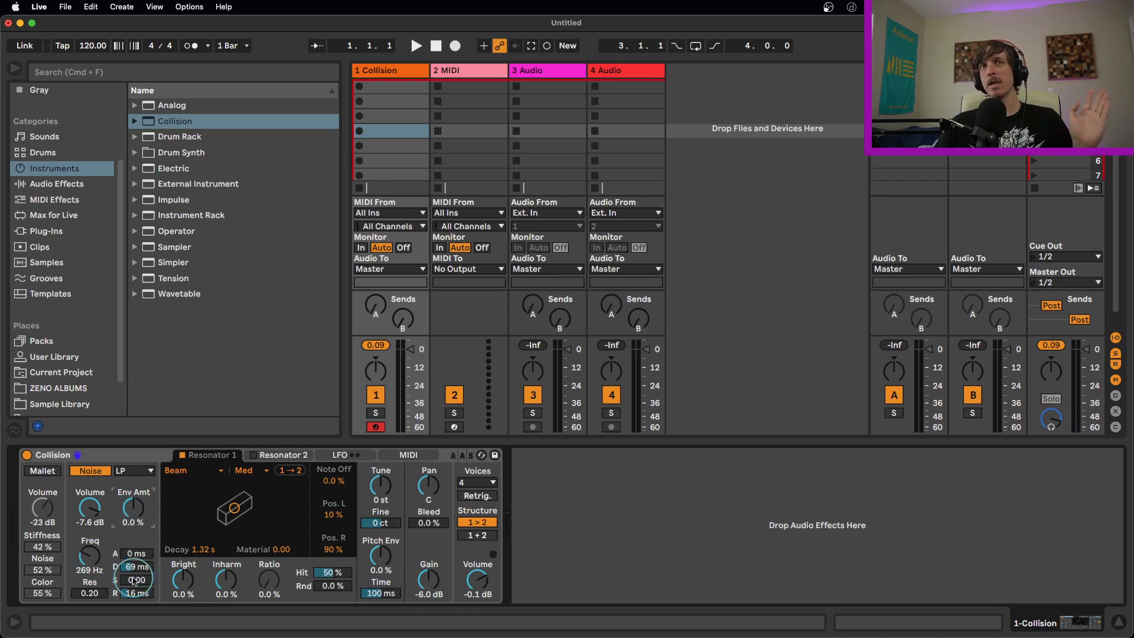
Set the noise filter frequency to 717 Hz and switch back from the Noise to the Mallet exciter
drag(87, 567, 88, 557)
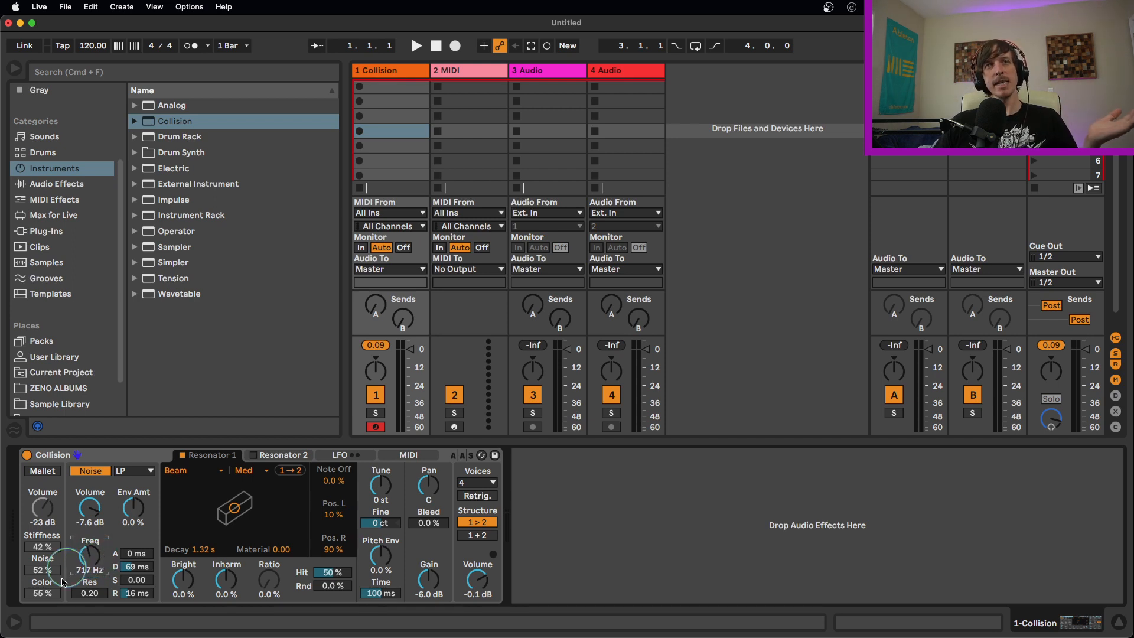
click(51, 473)
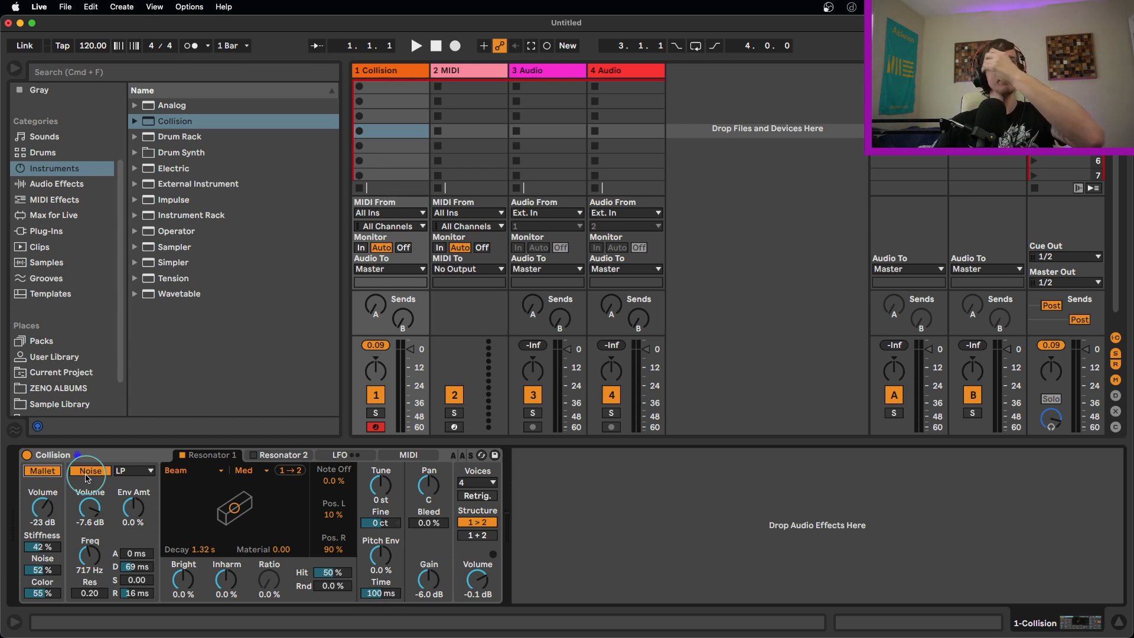
click(89, 470)
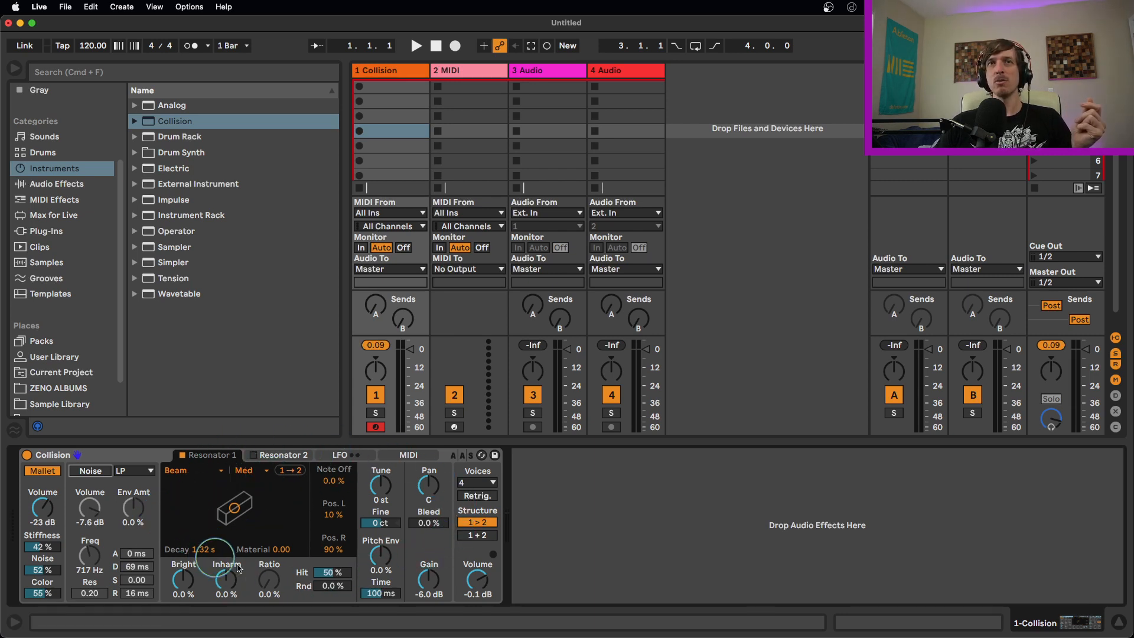
Compare the settings of Resonator 1 and Resonator 2, turning Resonator 2 on and off again, and return to Resonator 1
click(277, 455)
click(223, 456)
click(267, 454)
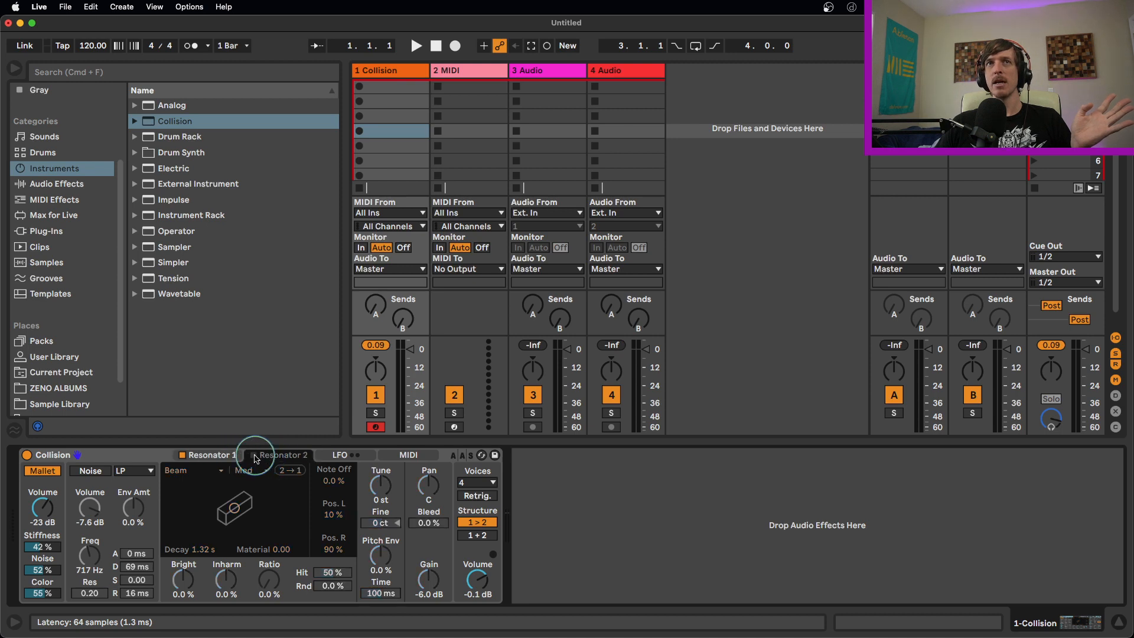
click(254, 455)
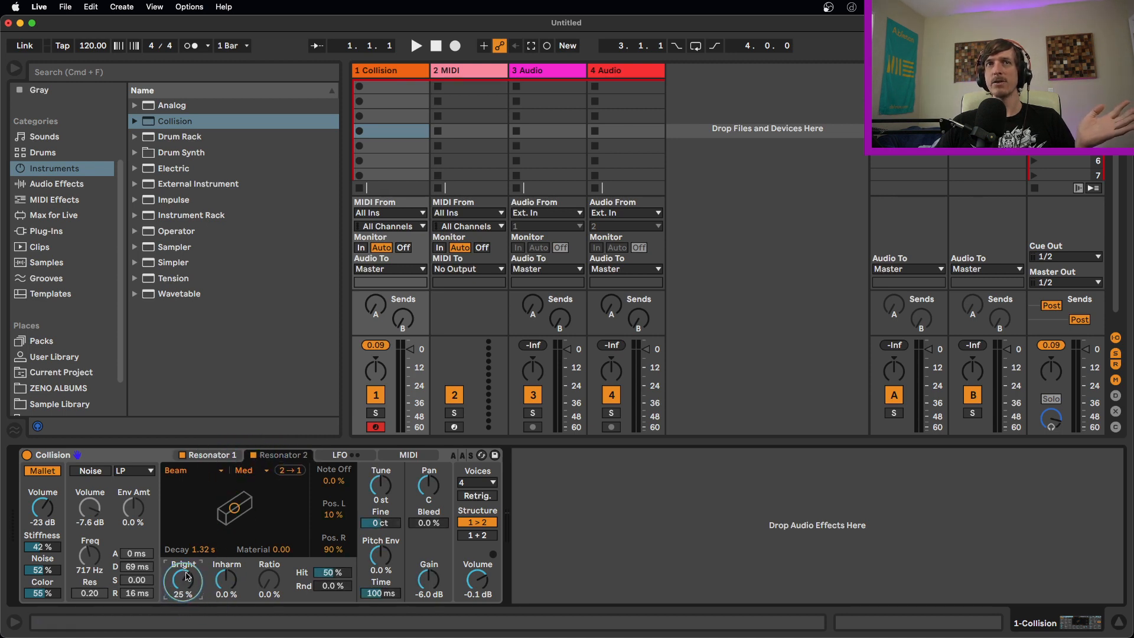
click(207, 460)
click(283, 454)
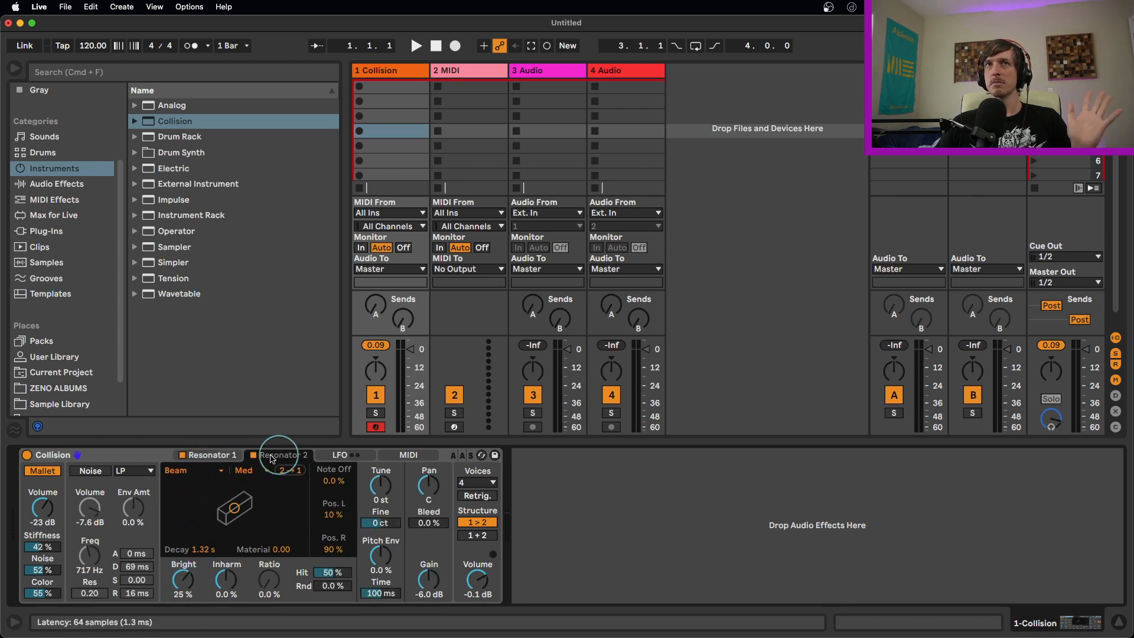
click(254, 455)
click(207, 456)
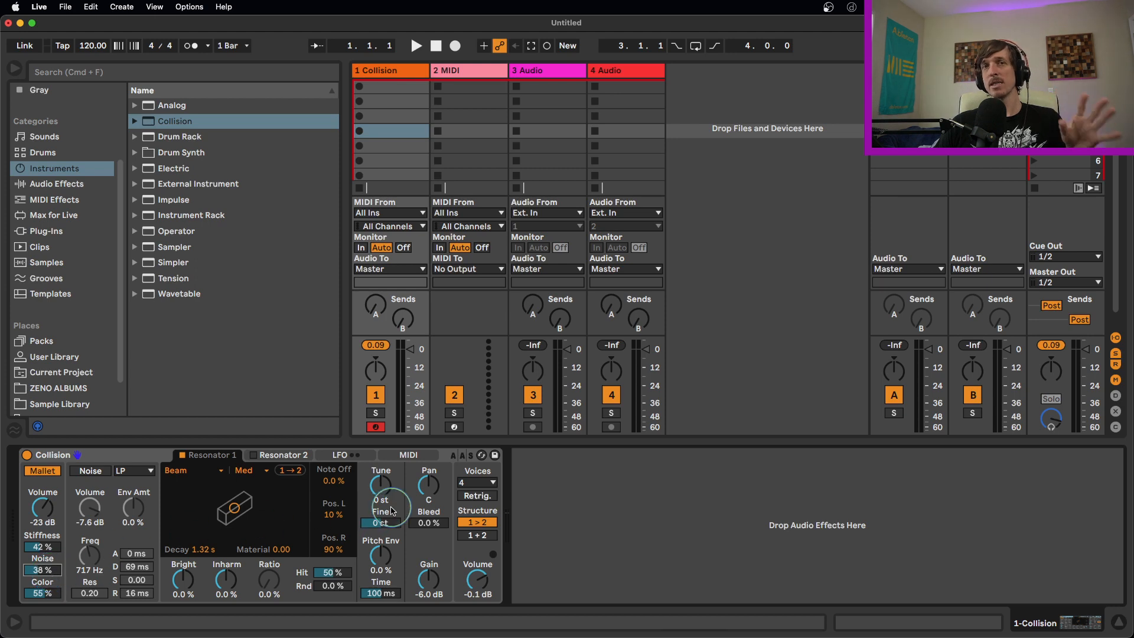
Compare the Beam and Marimba types on Resonator 1 and set its type to String
click(213, 476)
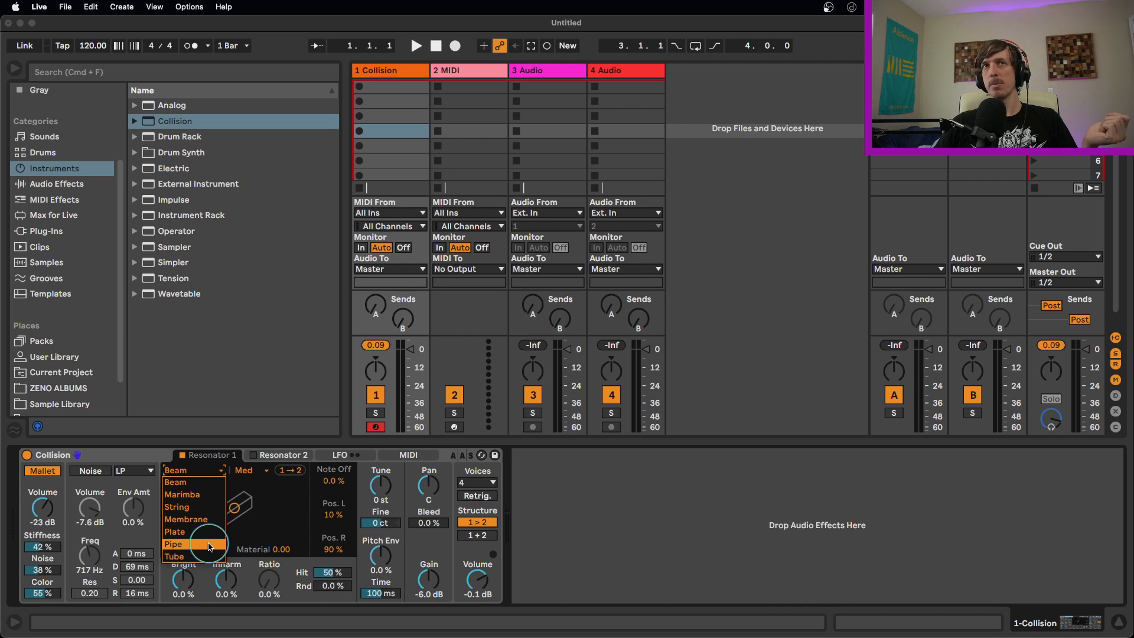
click(201, 480)
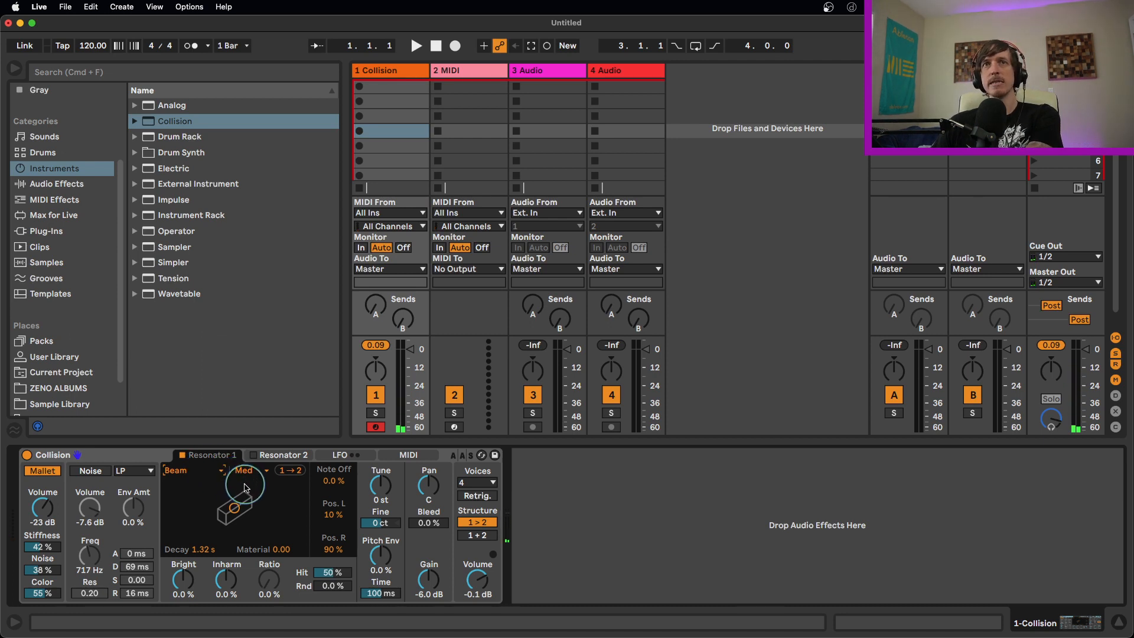
click(177, 470)
click(204, 488)
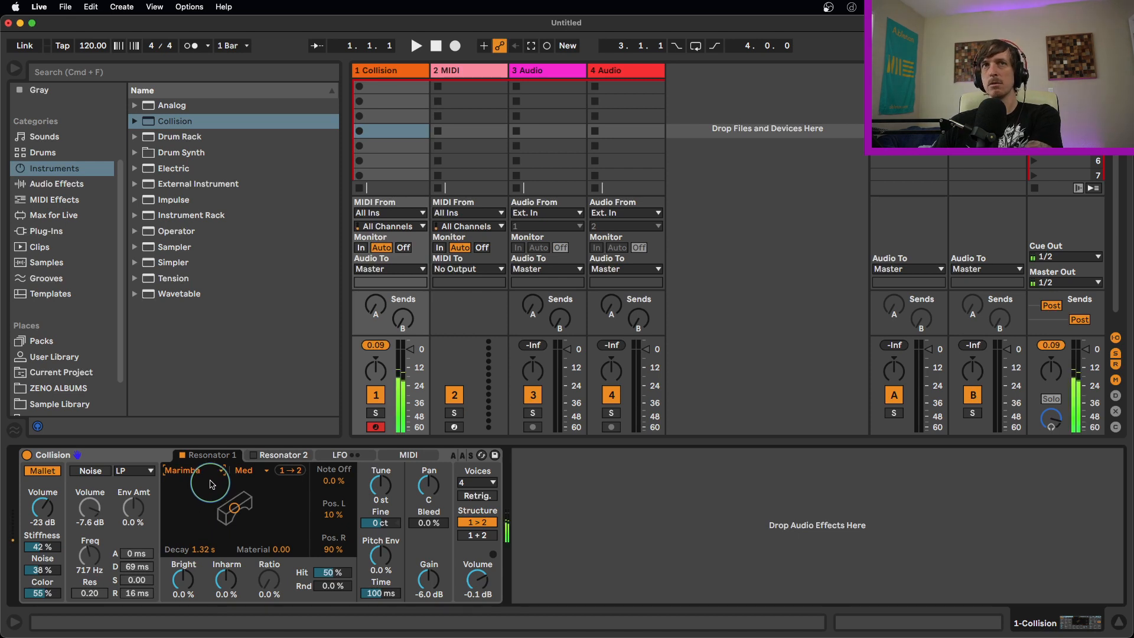
click(206, 471)
click(203, 483)
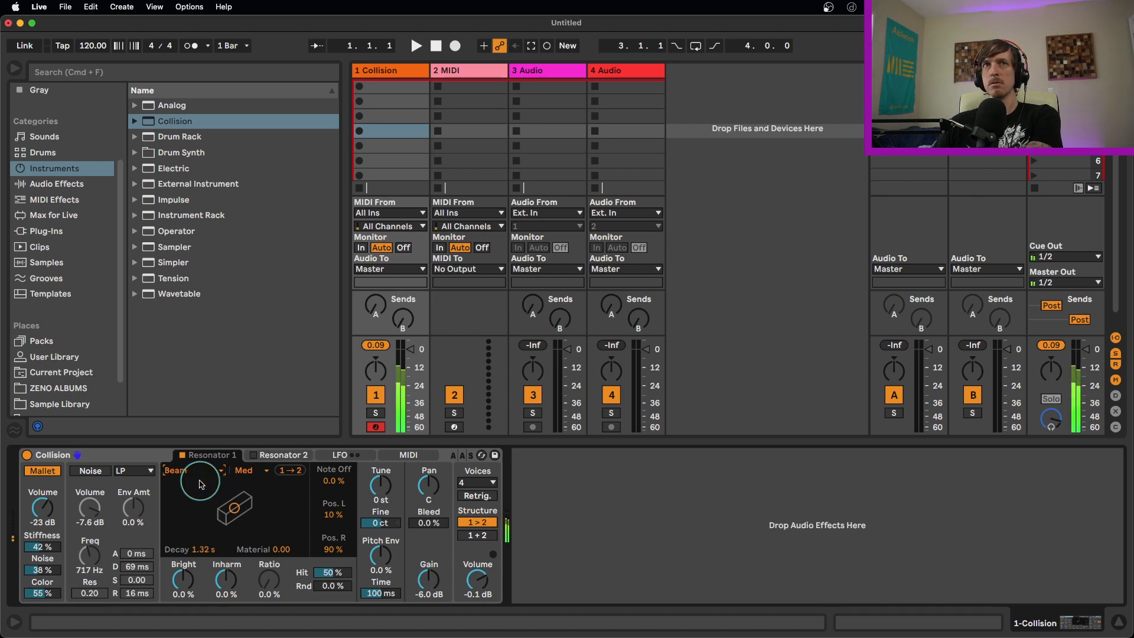
click(201, 471)
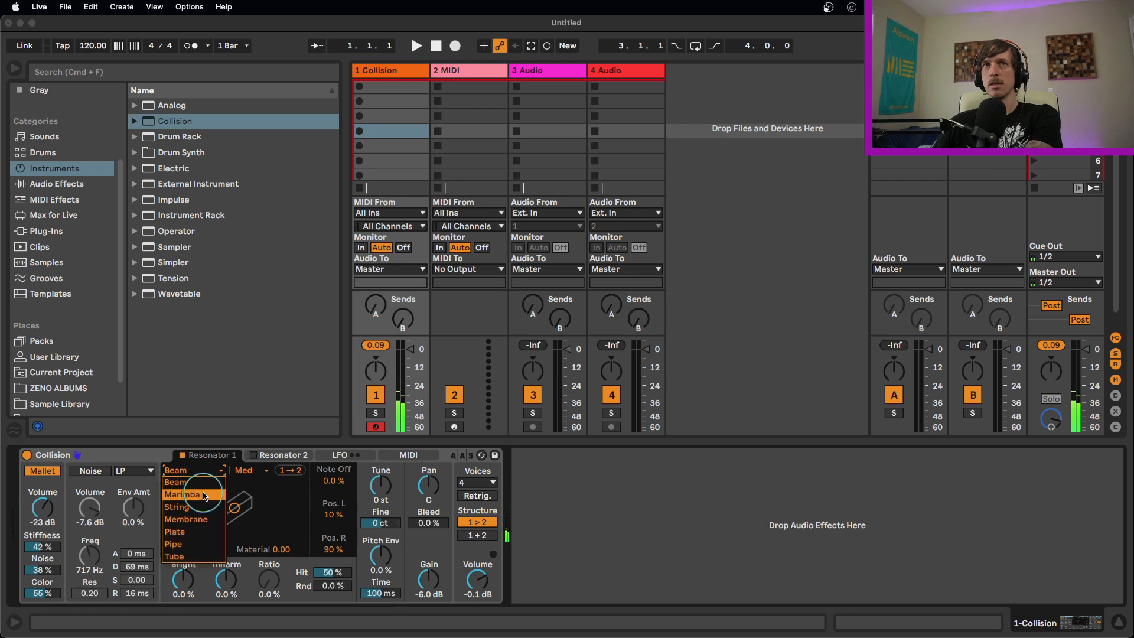
click(203, 497)
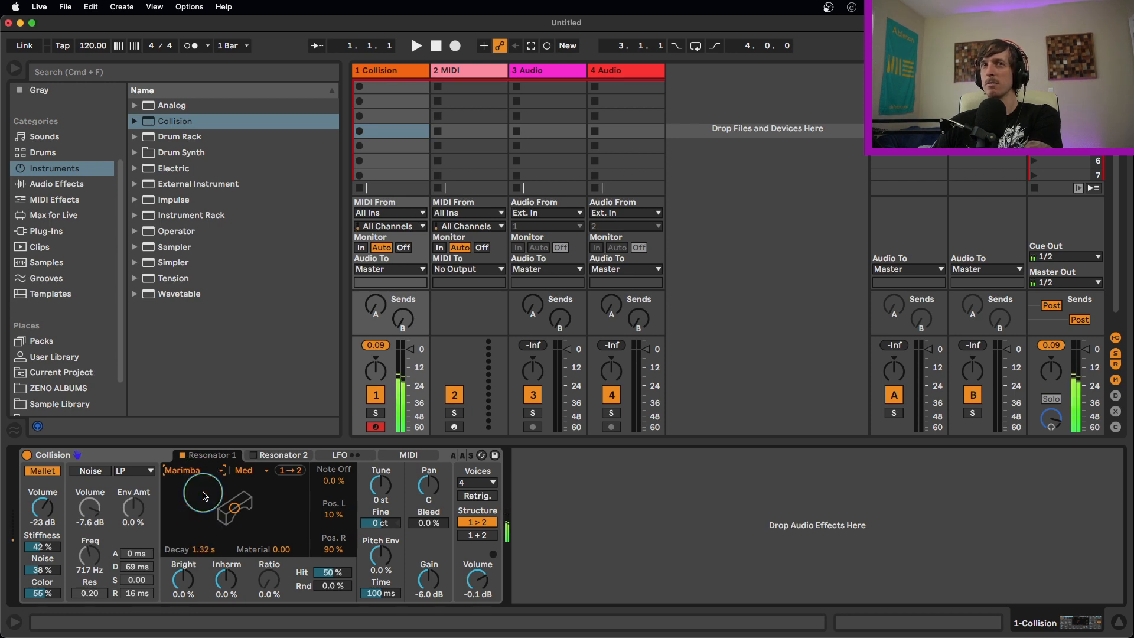
click(196, 470)
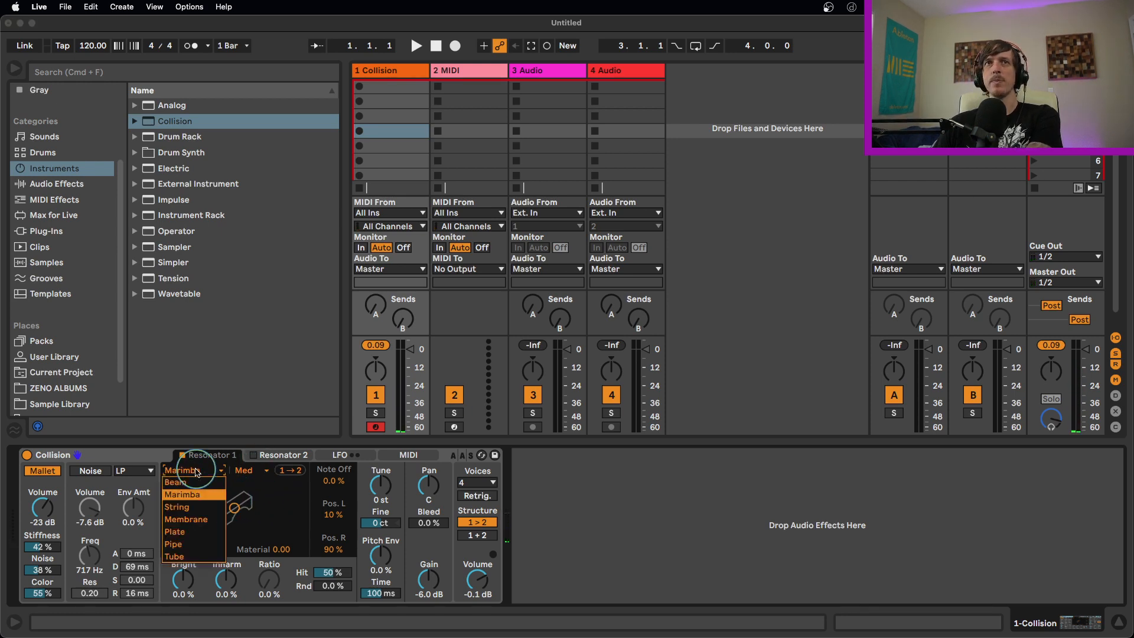
click(201, 507)
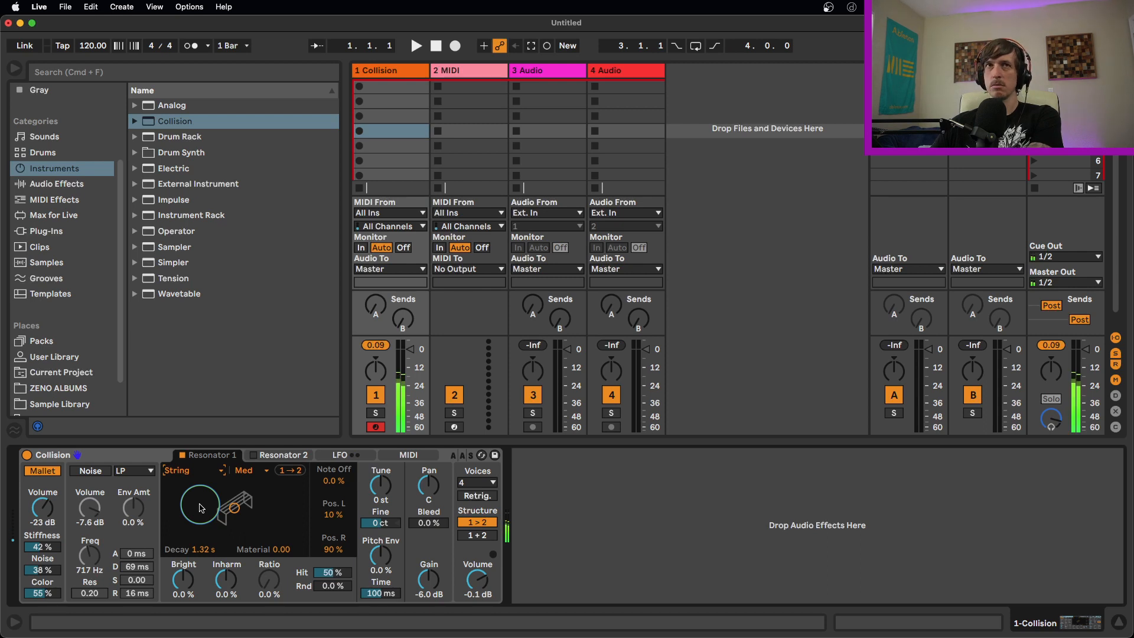
Try the Membrane, Plate, Pipe and Tube types on Resonator 1 one after another
click(177, 470)
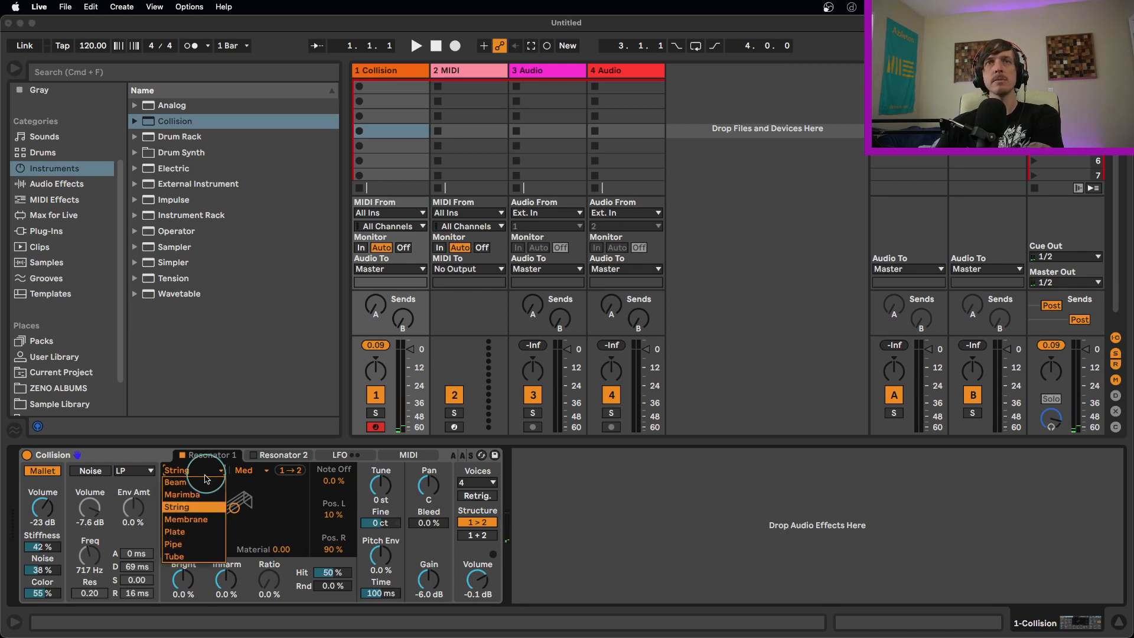
click(208, 518)
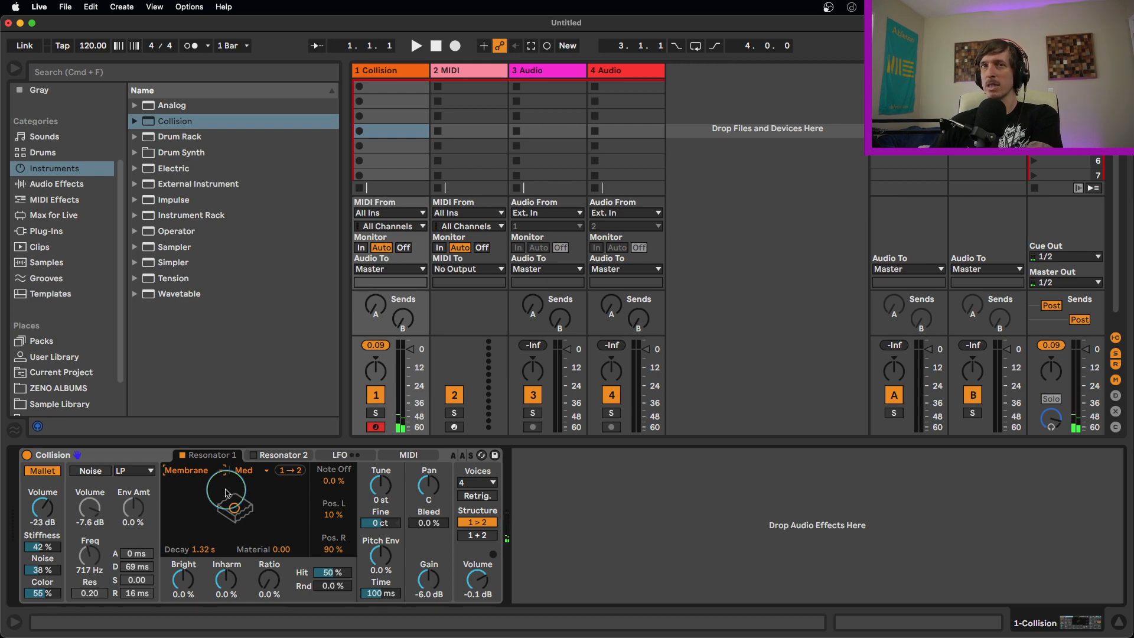
click(201, 470)
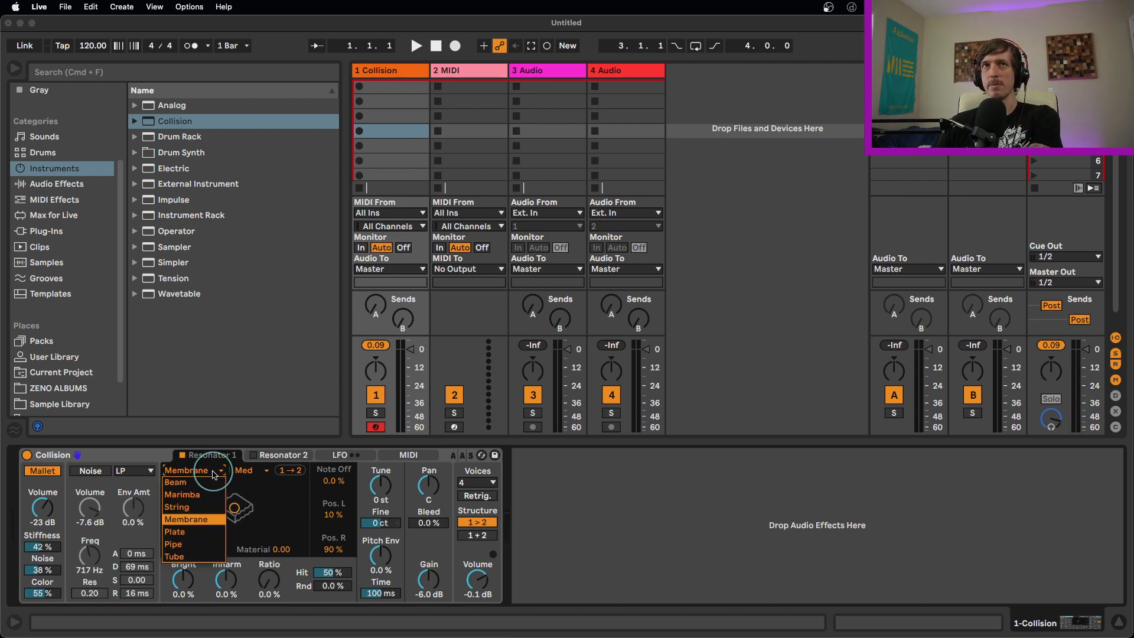
click(204, 531)
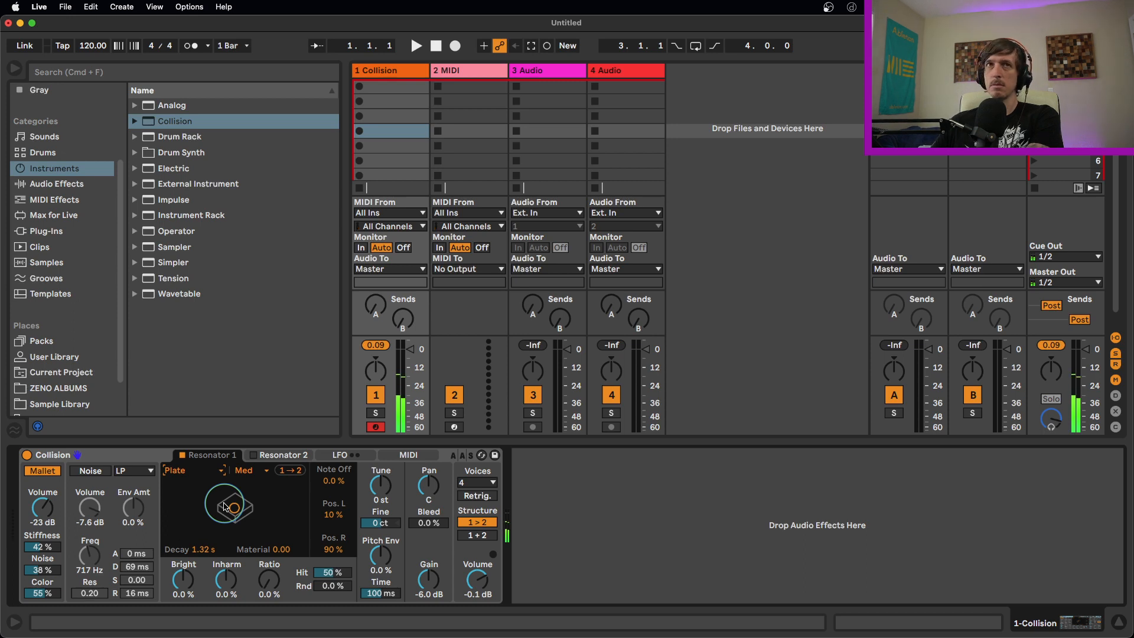
click(177, 471)
click(224, 532)
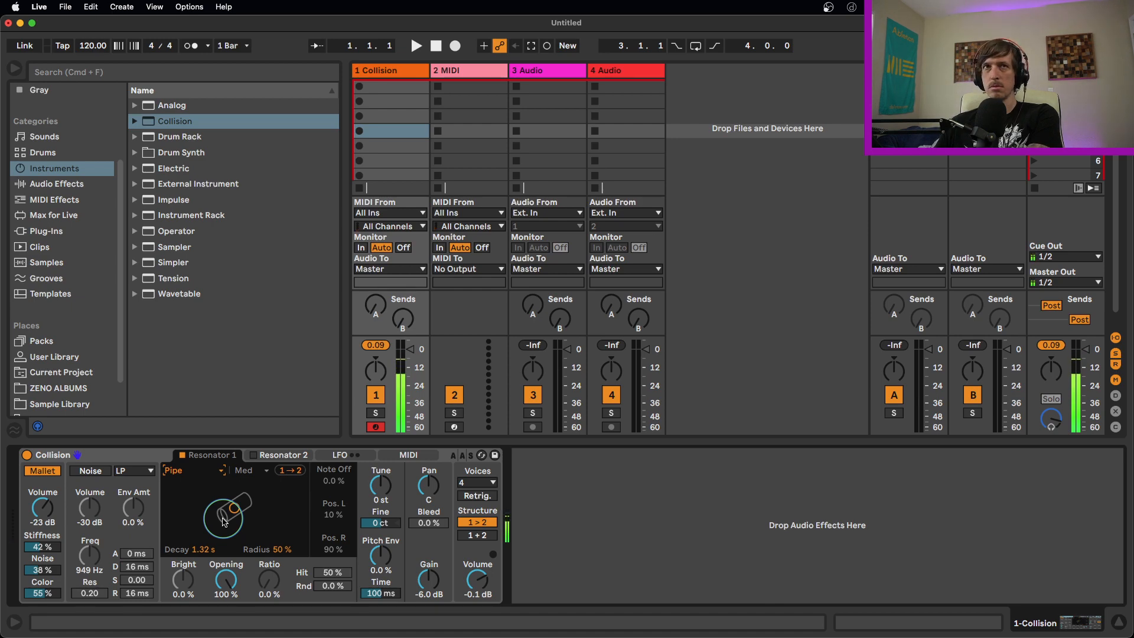
click(177, 470)
click(199, 553)
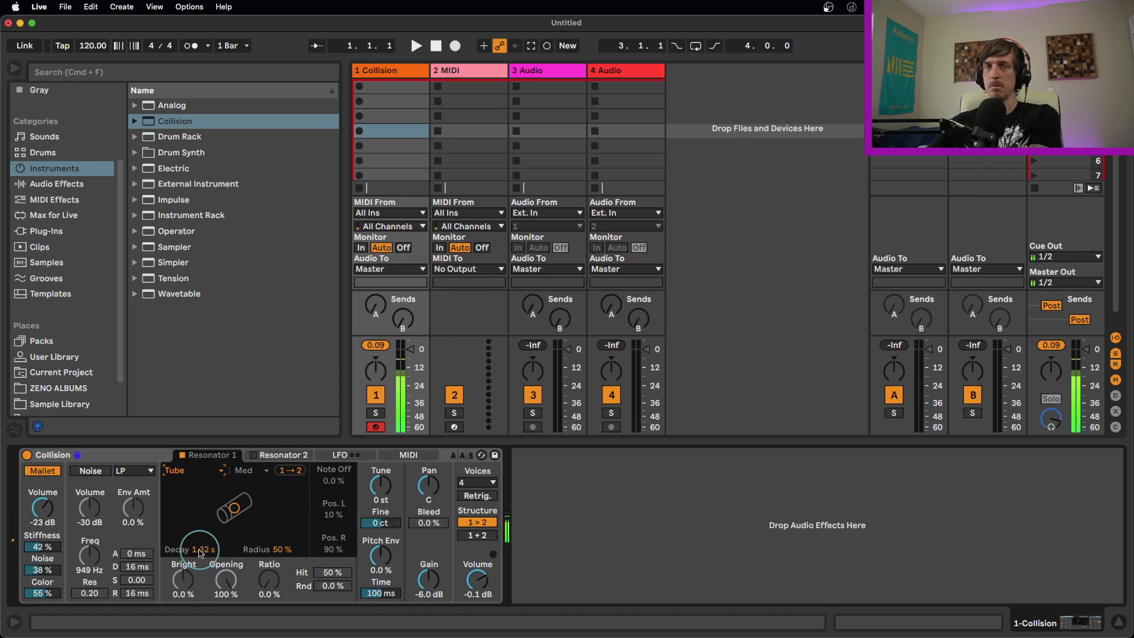
Compare the parameters of the Beam, Membrane, Pipe and Plate types on Resonator 1, and return its type to Beam
click(210, 473)
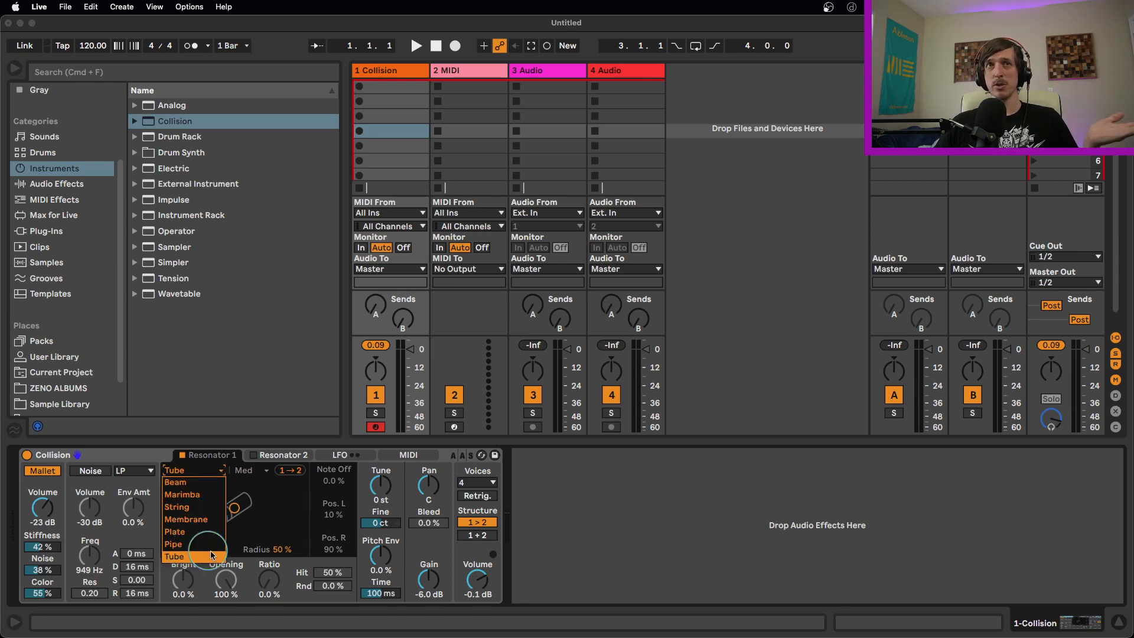
click(199, 487)
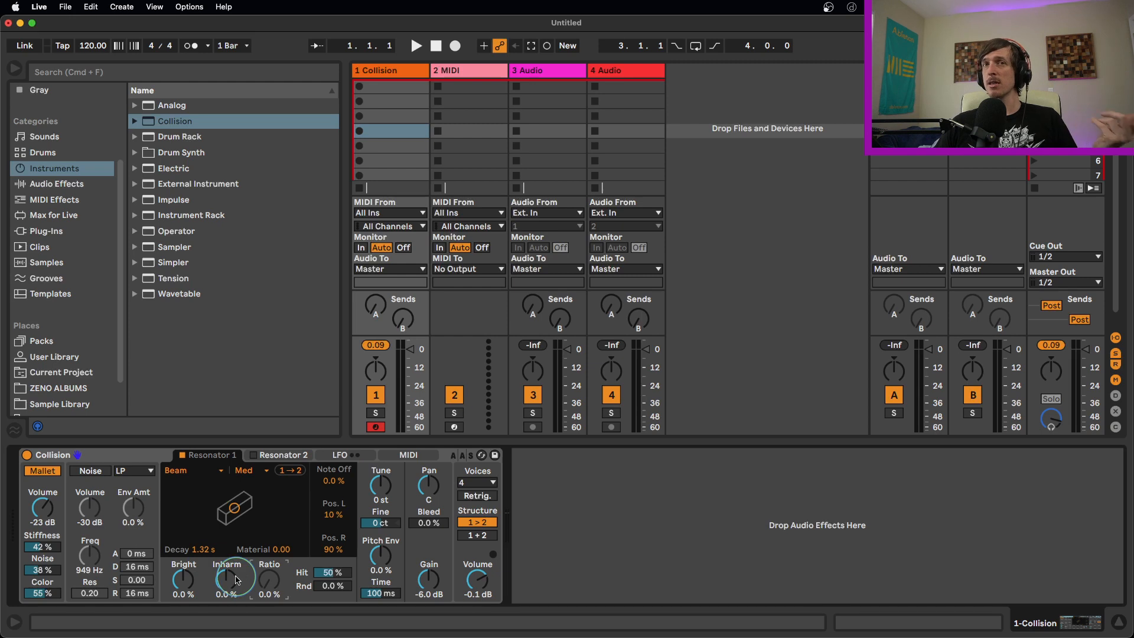
click(211, 472)
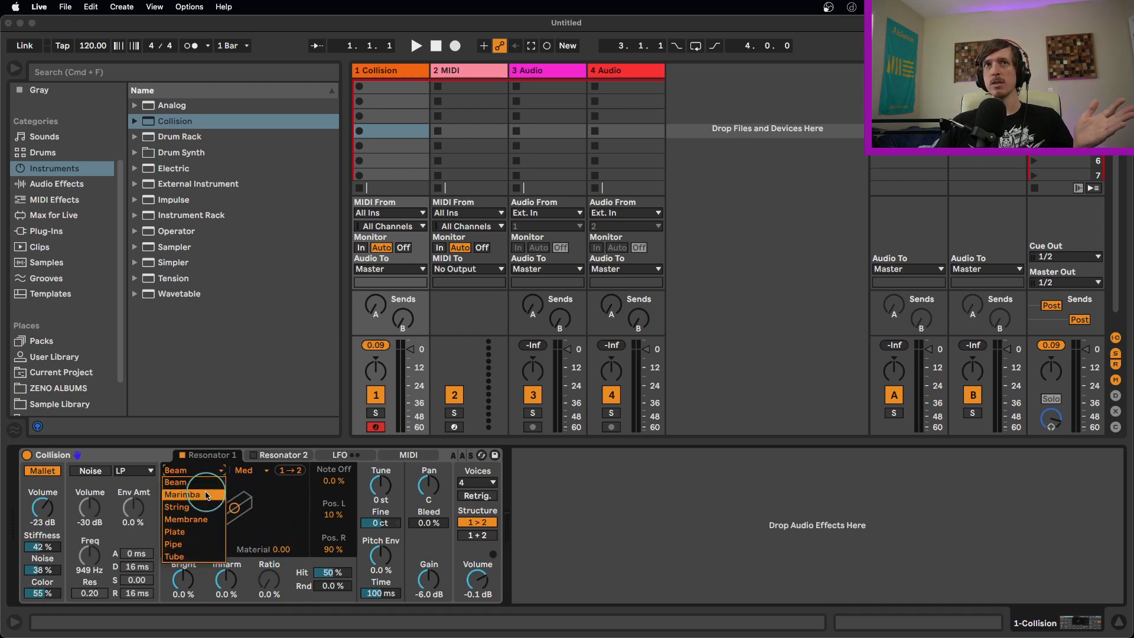
click(186, 519)
click(201, 471)
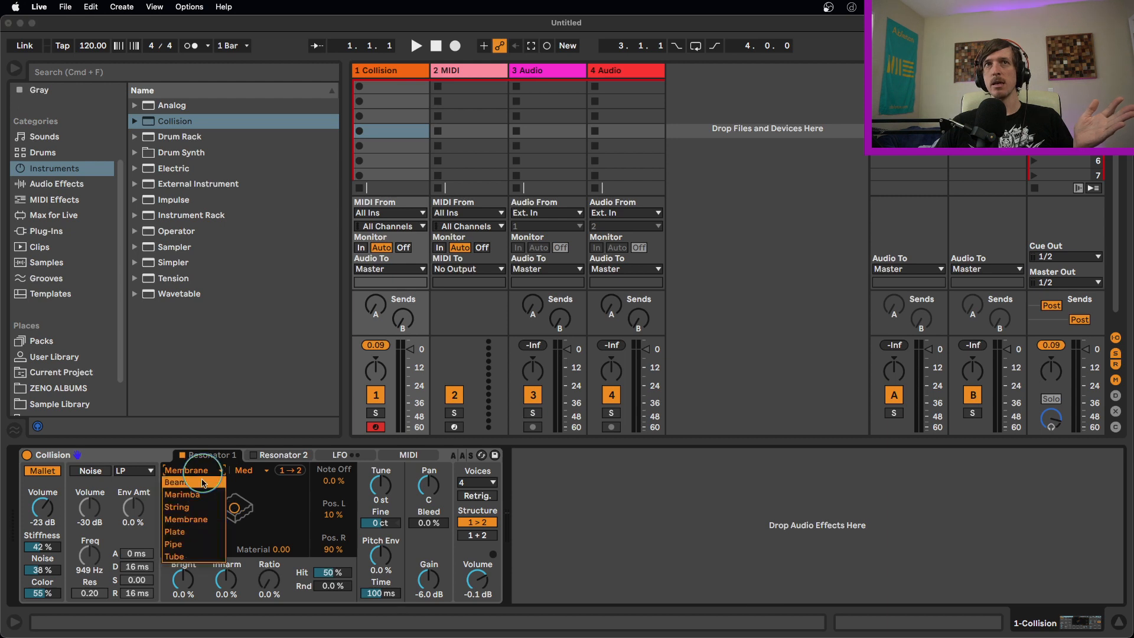
click(174, 544)
click(225, 580)
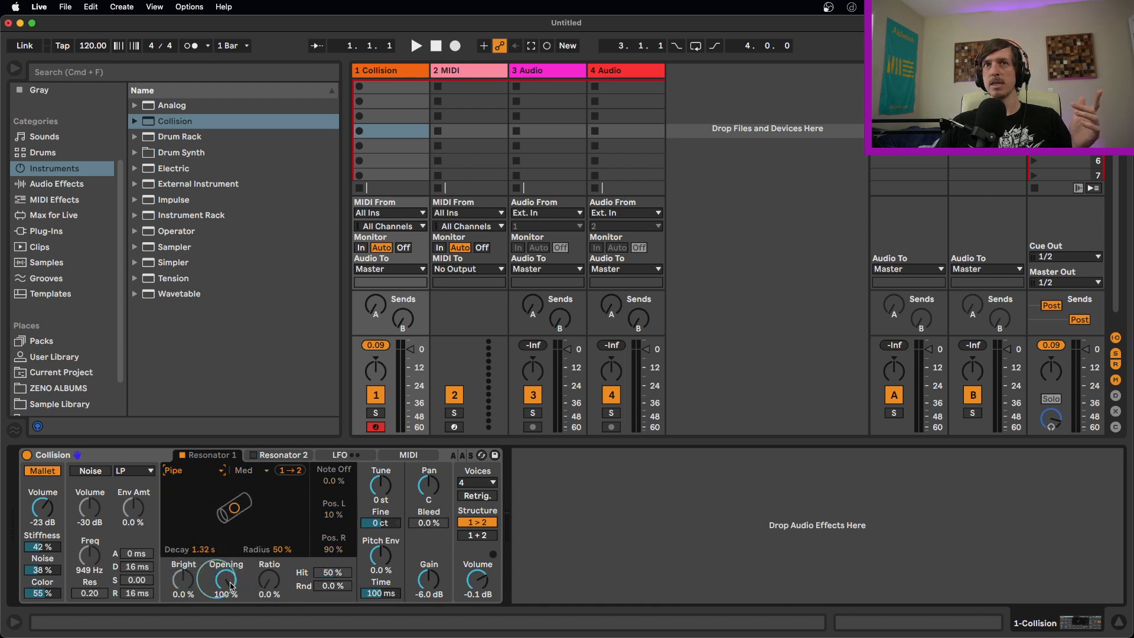
click(192, 471)
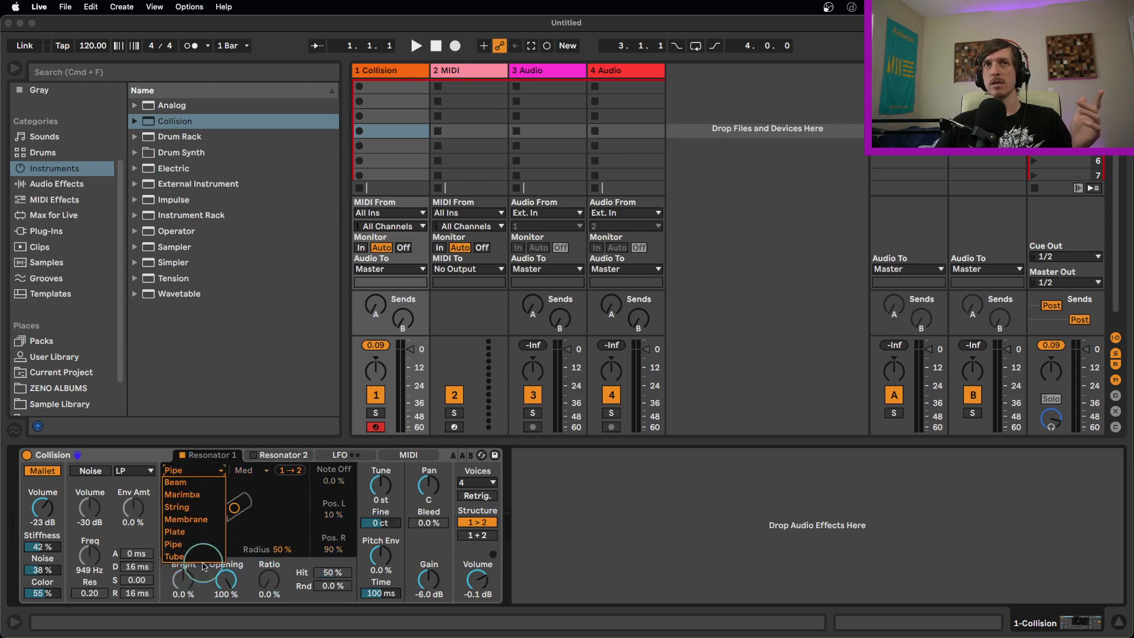
click(181, 532)
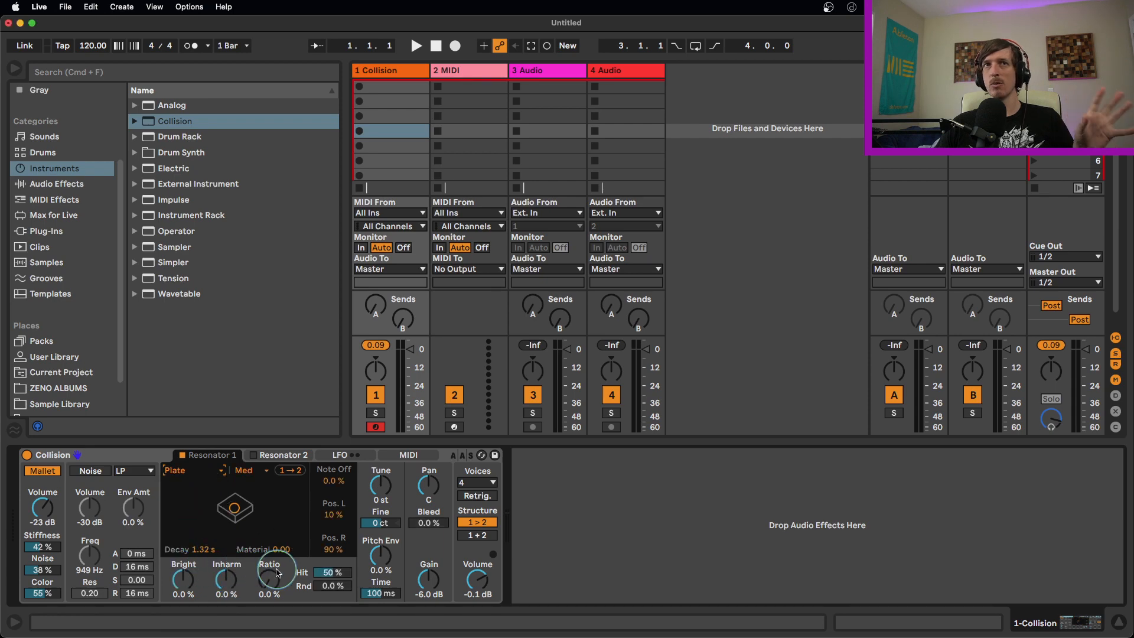
click(195, 471)
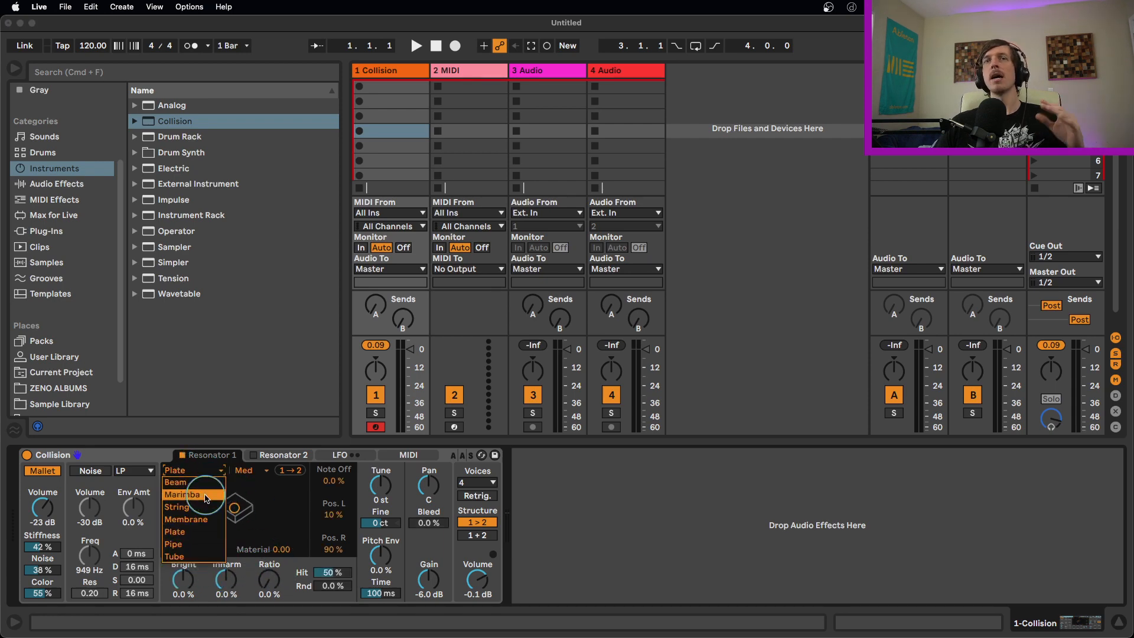
click(188, 482)
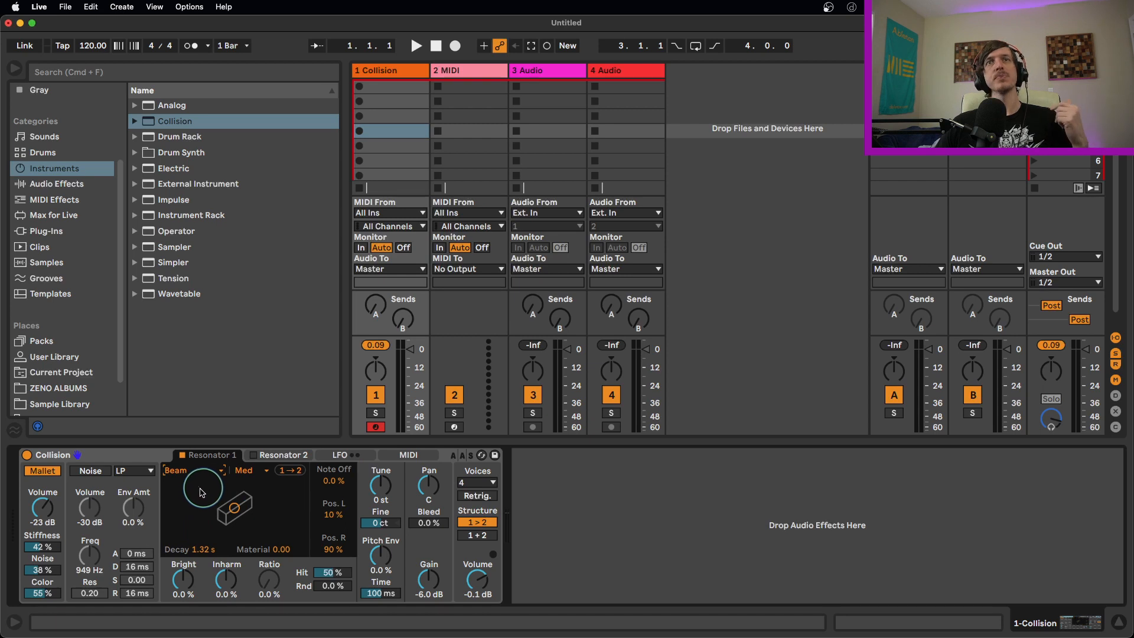
Compare the High, Med and Low quality settings of Resonator 1 and finish on Eco
click(251, 471)
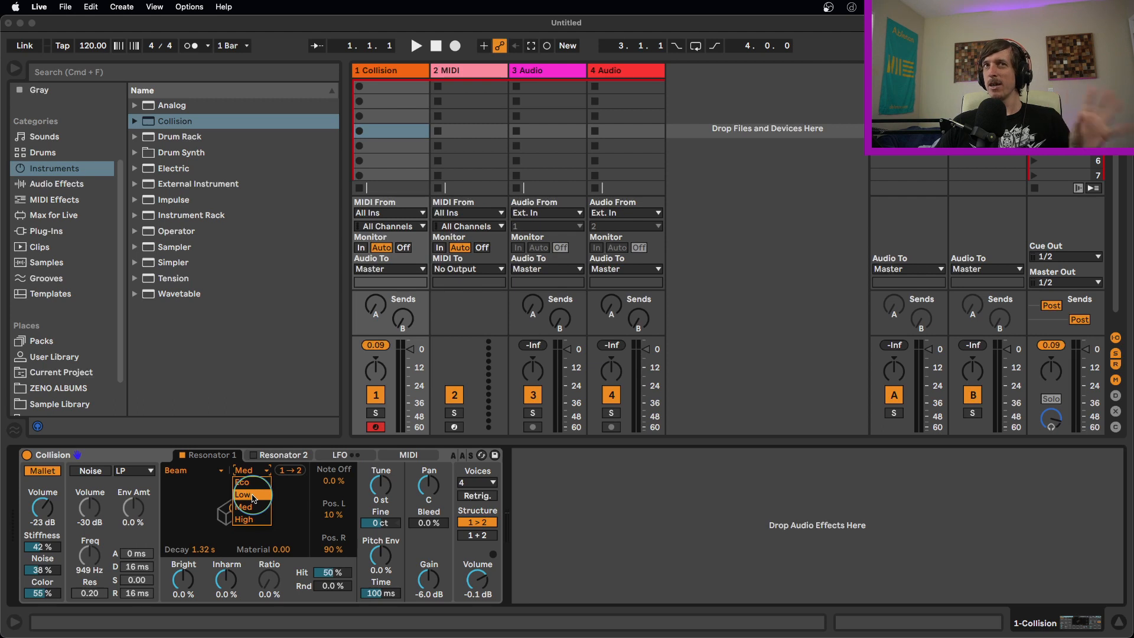
click(258, 519)
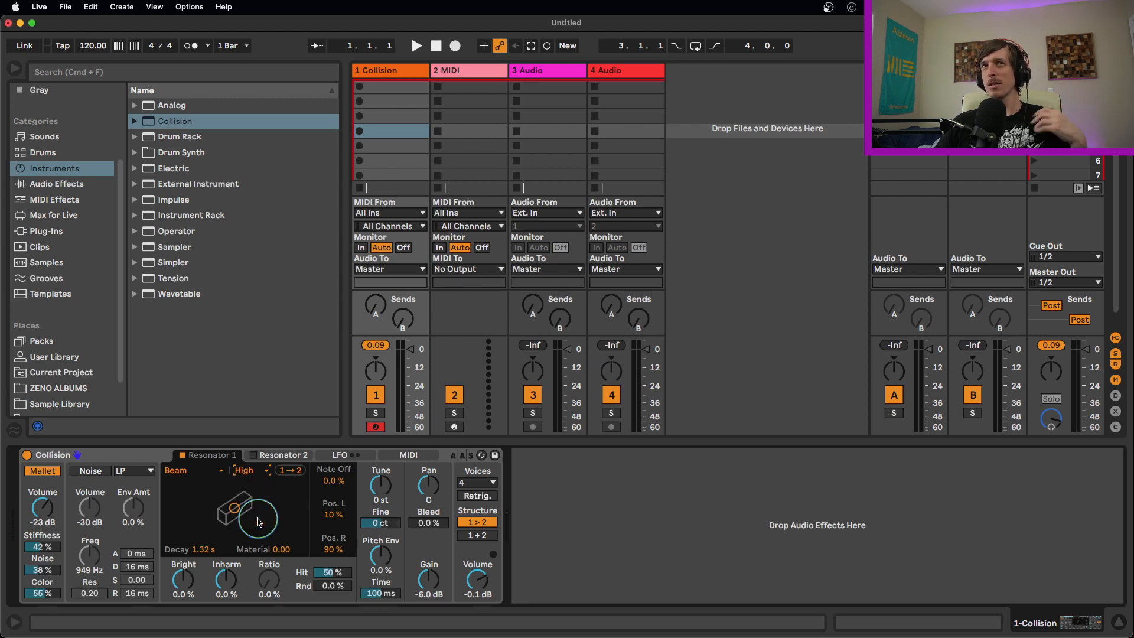
click(254, 473)
click(248, 506)
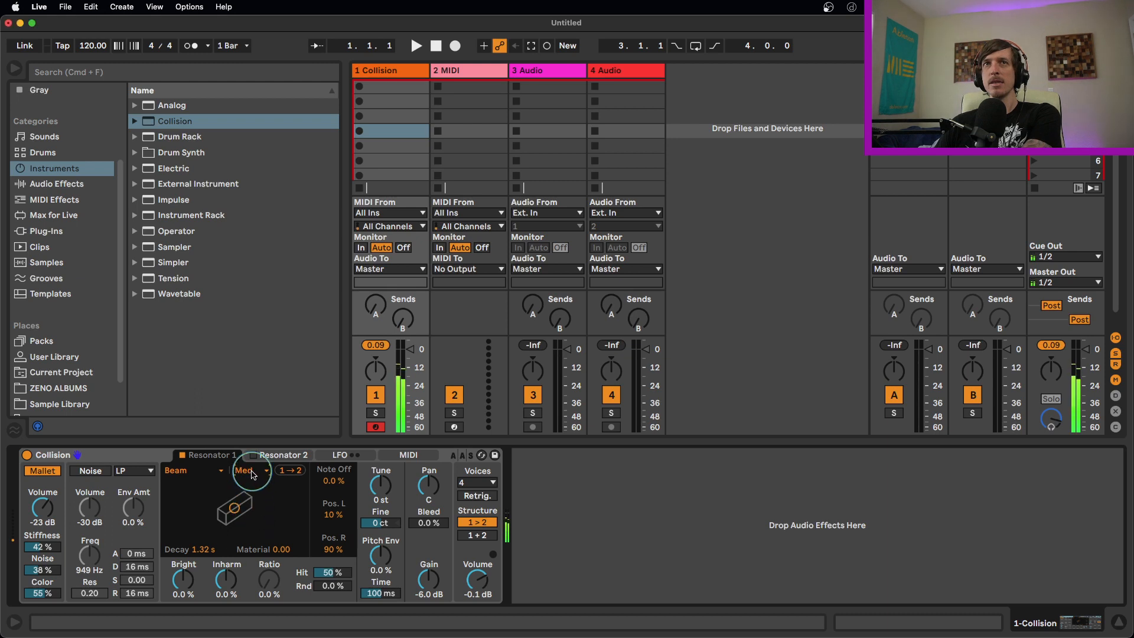
click(252, 474)
click(250, 497)
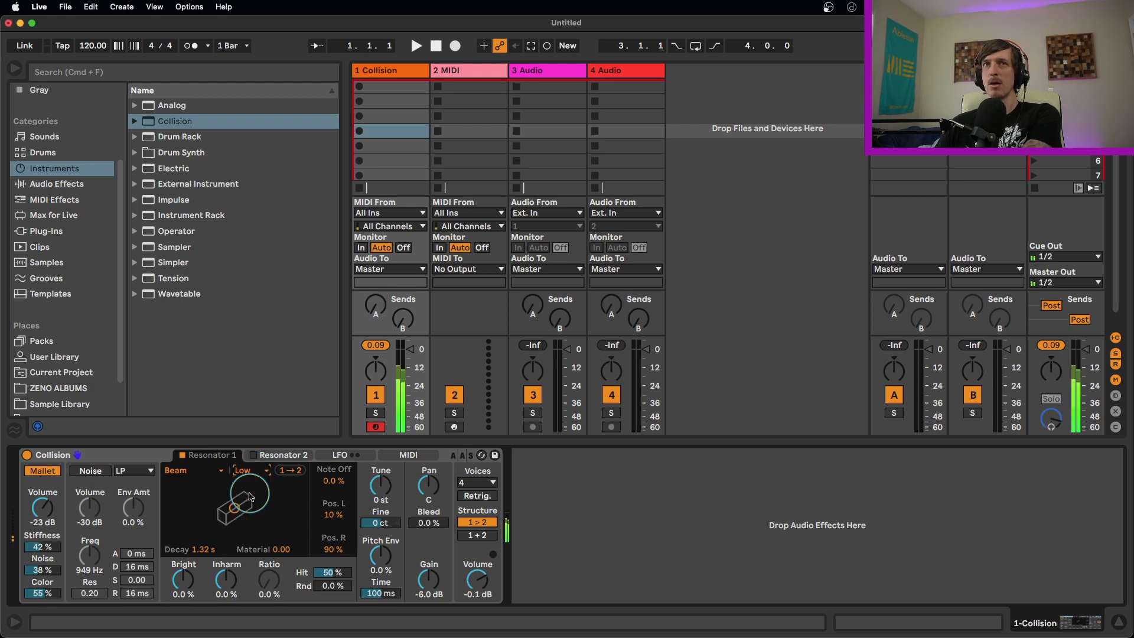
click(252, 473)
click(257, 496)
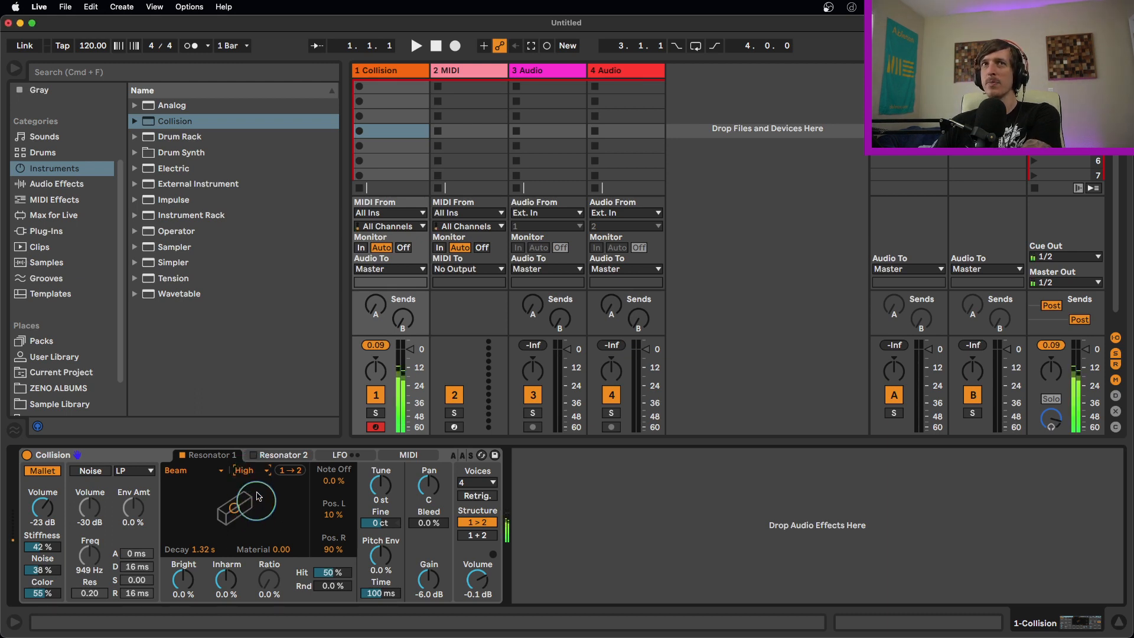
click(252, 474)
click(255, 483)
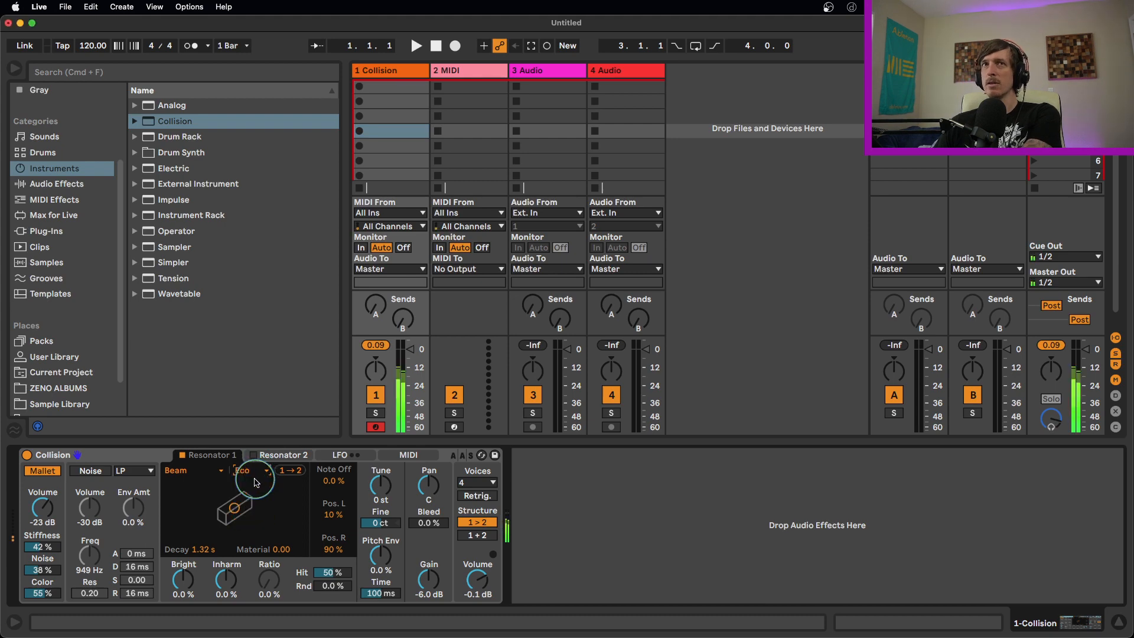
Add the Spectrum audio effect after Collision and show its expanded frequency display
click(53, 183)
scroll(190, 230, down, 6)
scroll(229, 292, down, 6)
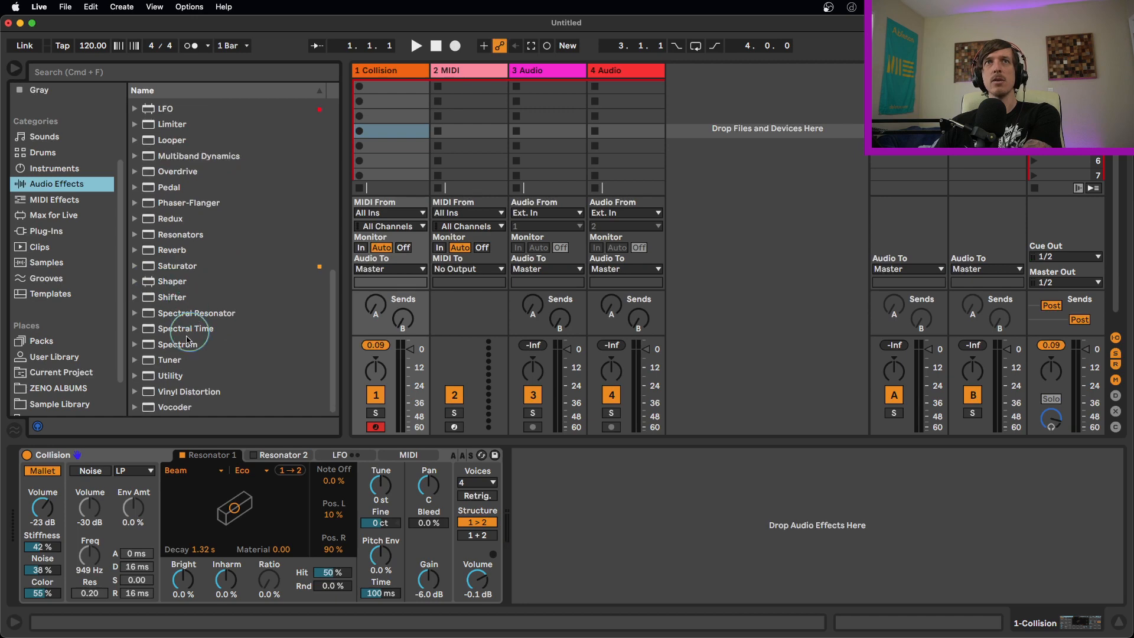
drag(177, 344, 568, 476)
click(532, 455)
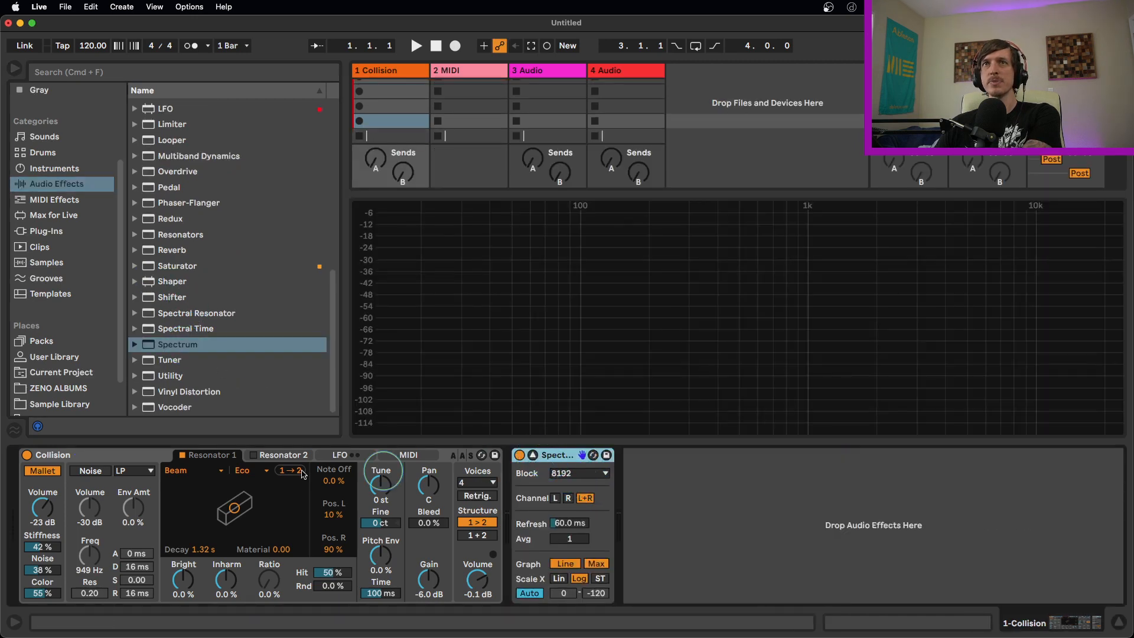
Compare the High and Eco qualities of the Beam resonator on the spectrum display
click(251, 471)
click(252, 516)
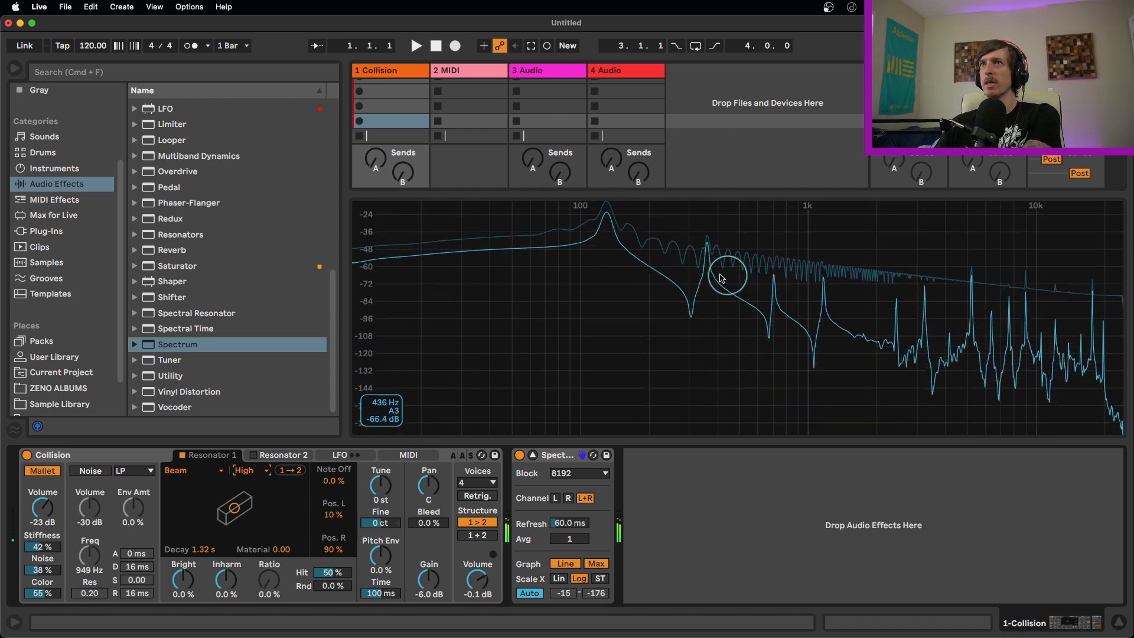
click(244, 470)
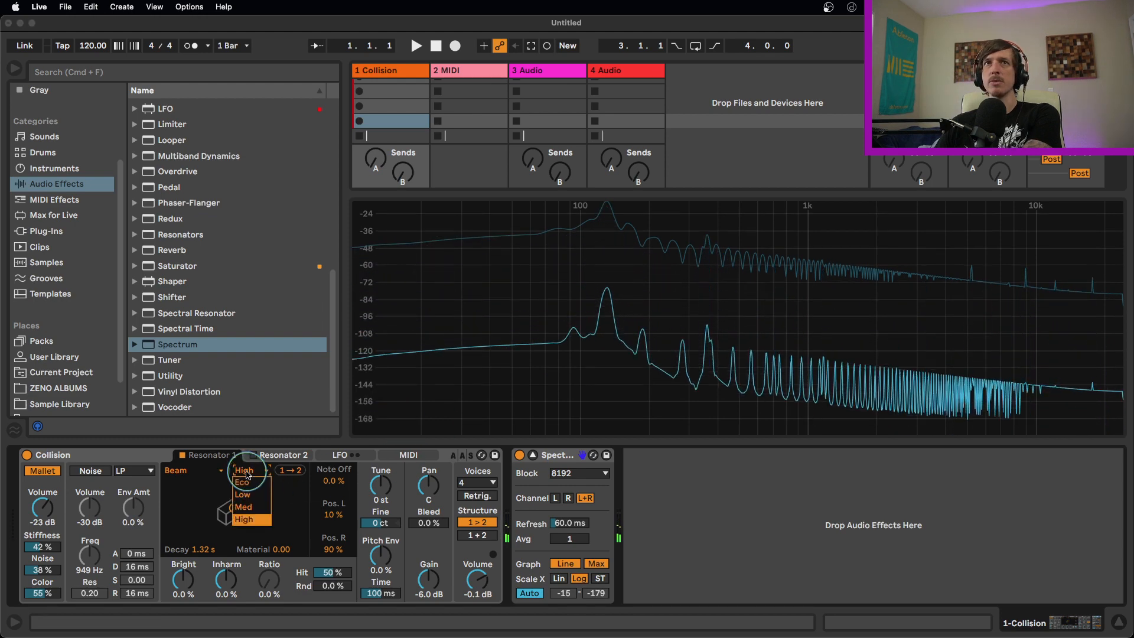
click(254, 484)
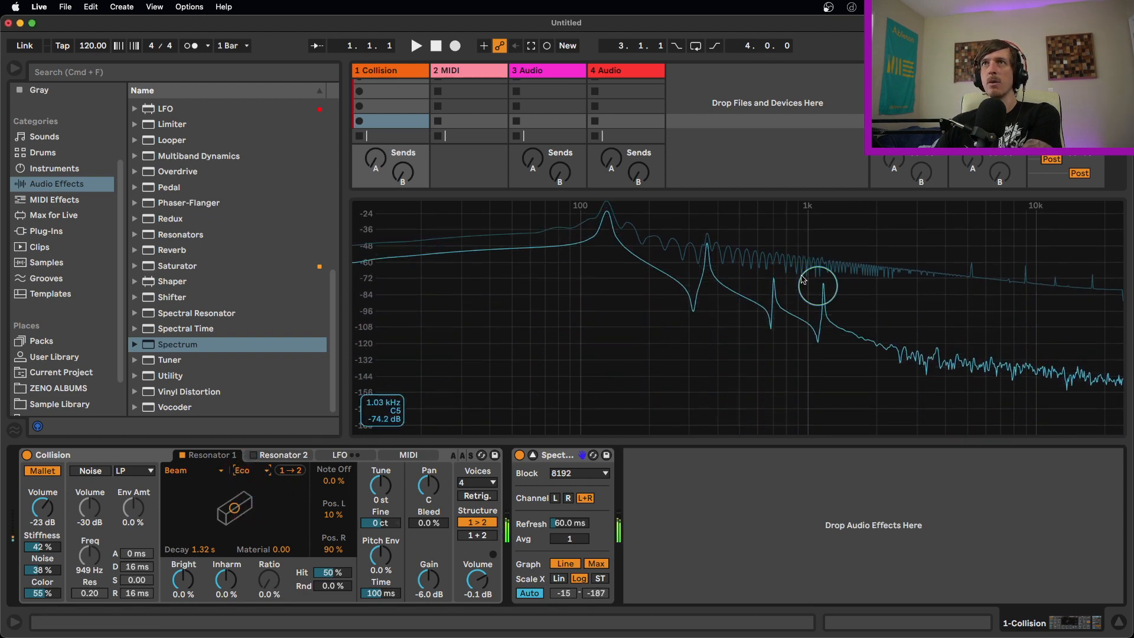
Switch Resonator 1 to String and compare its spectrum at Eco, High, Low and Med quality
click(192, 470)
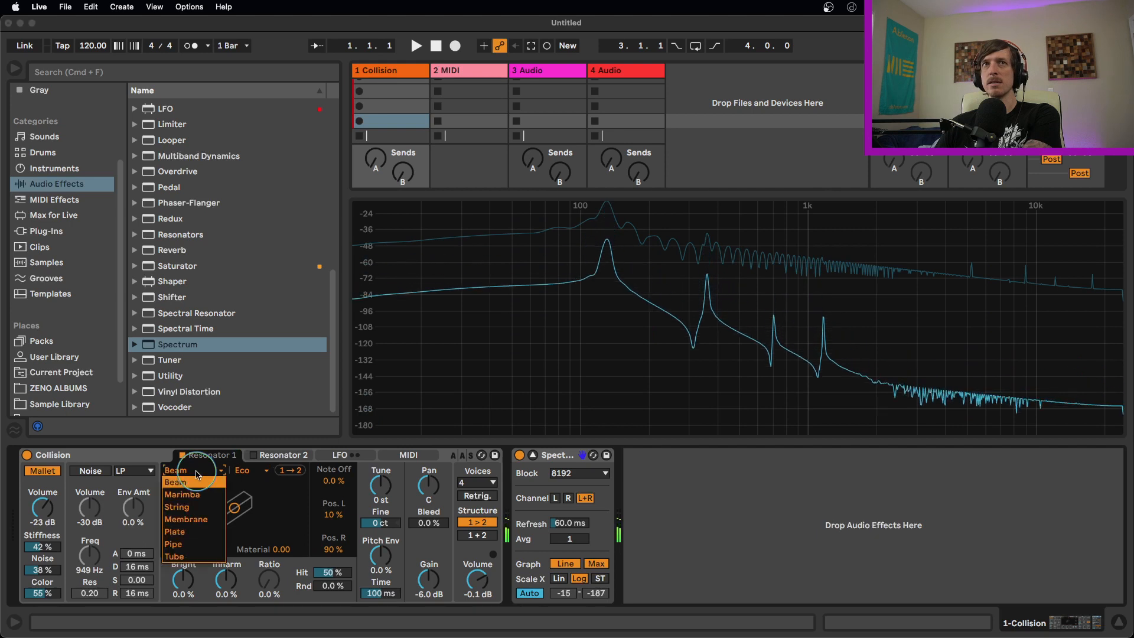
click(195, 509)
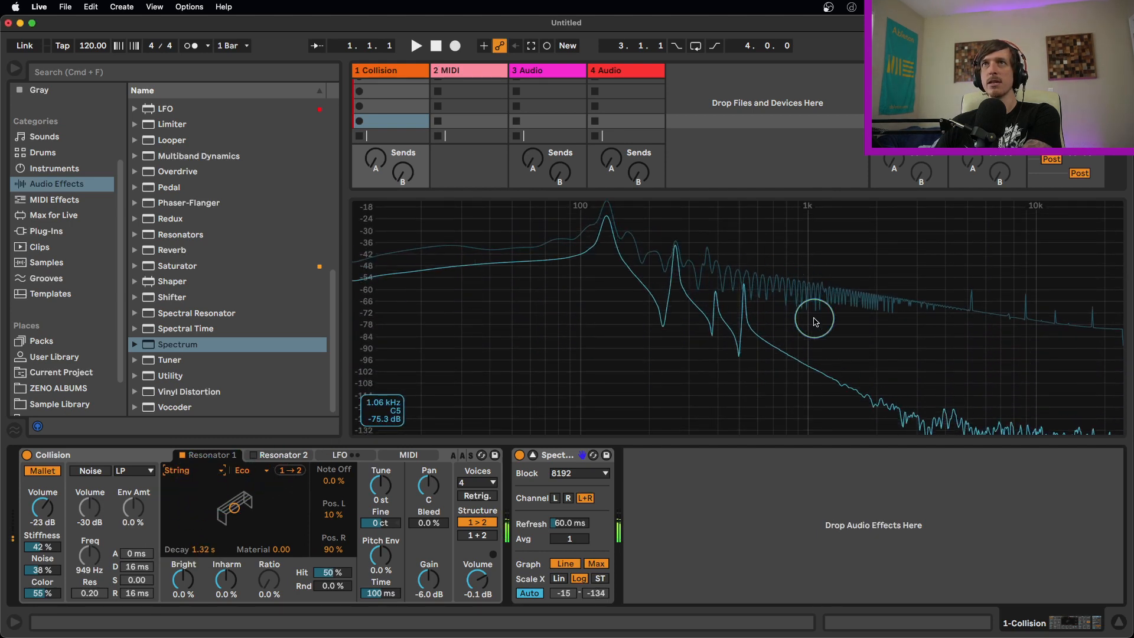
click(249, 470)
click(257, 519)
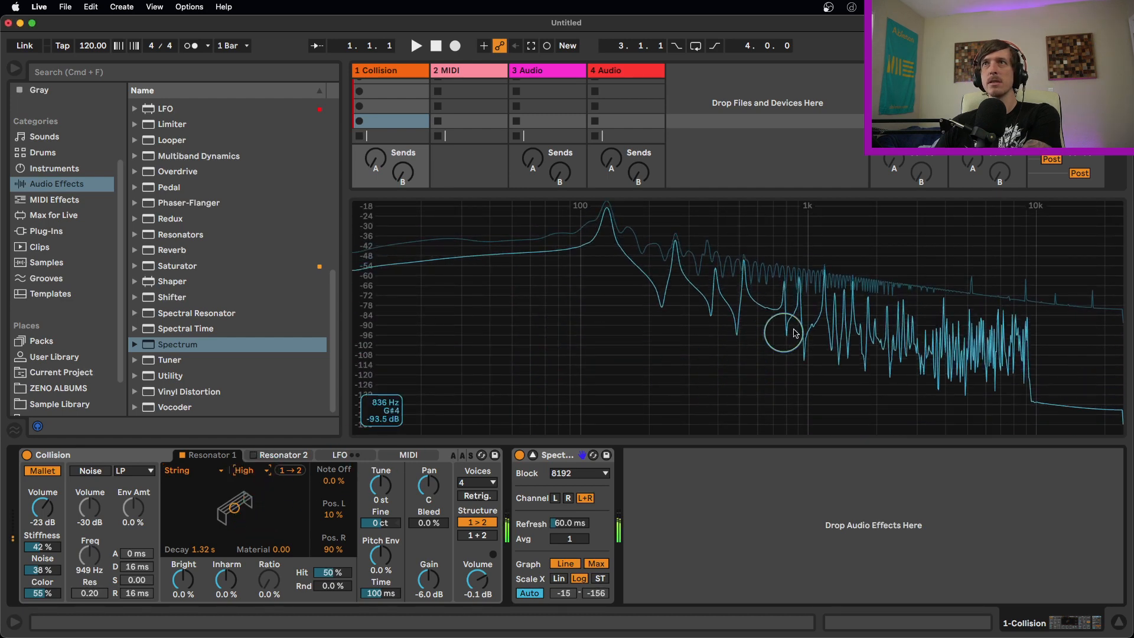
click(244, 470)
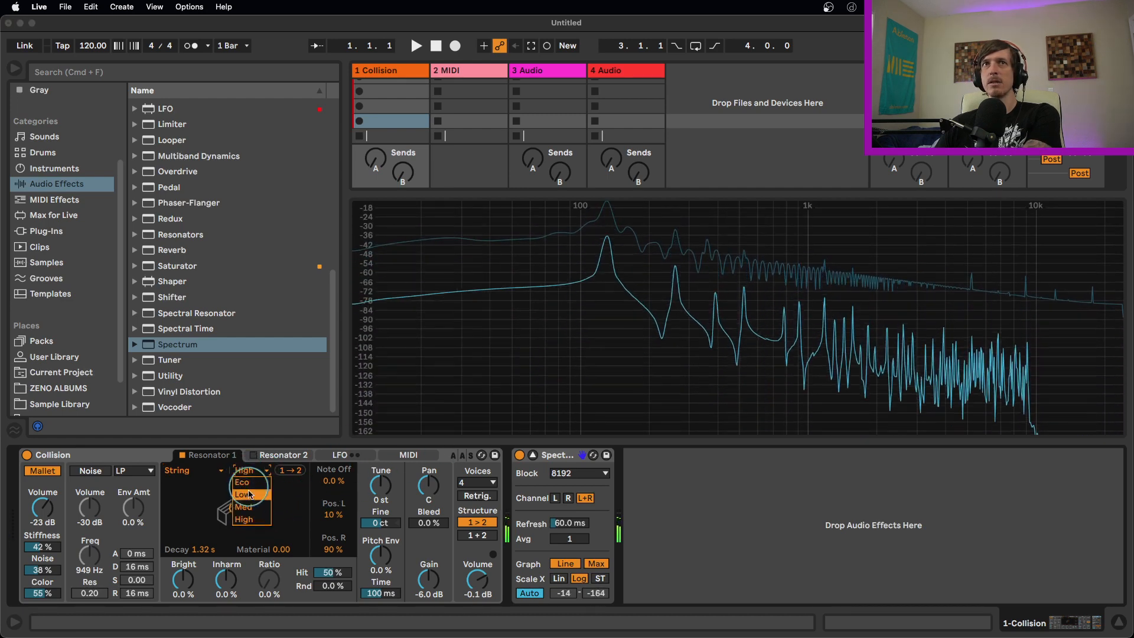
click(250, 503)
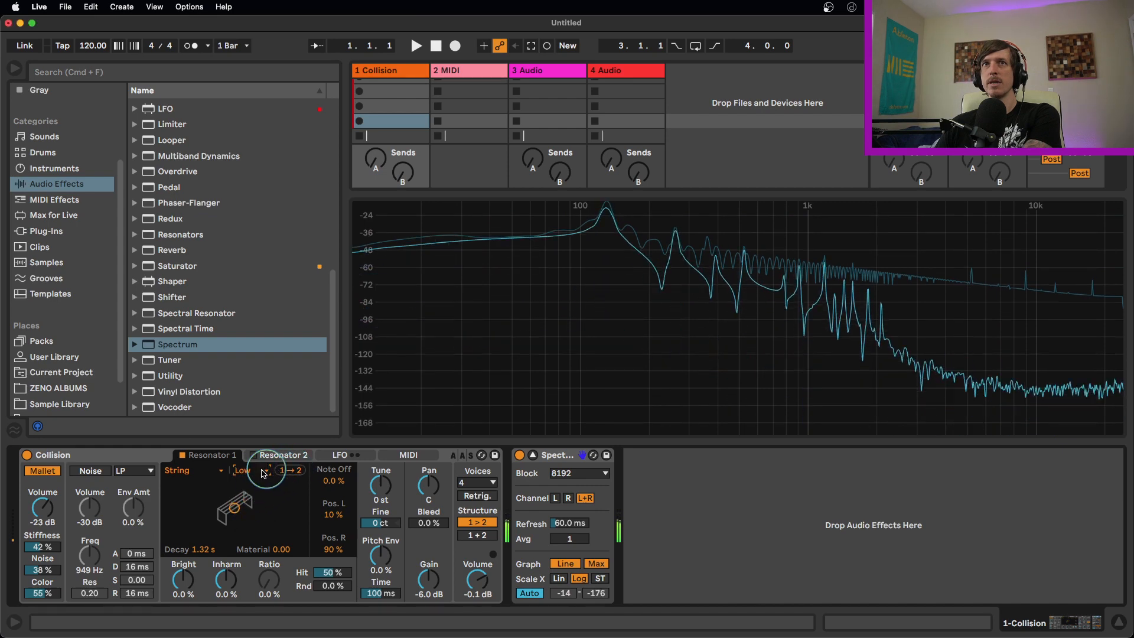
click(243, 470)
click(254, 507)
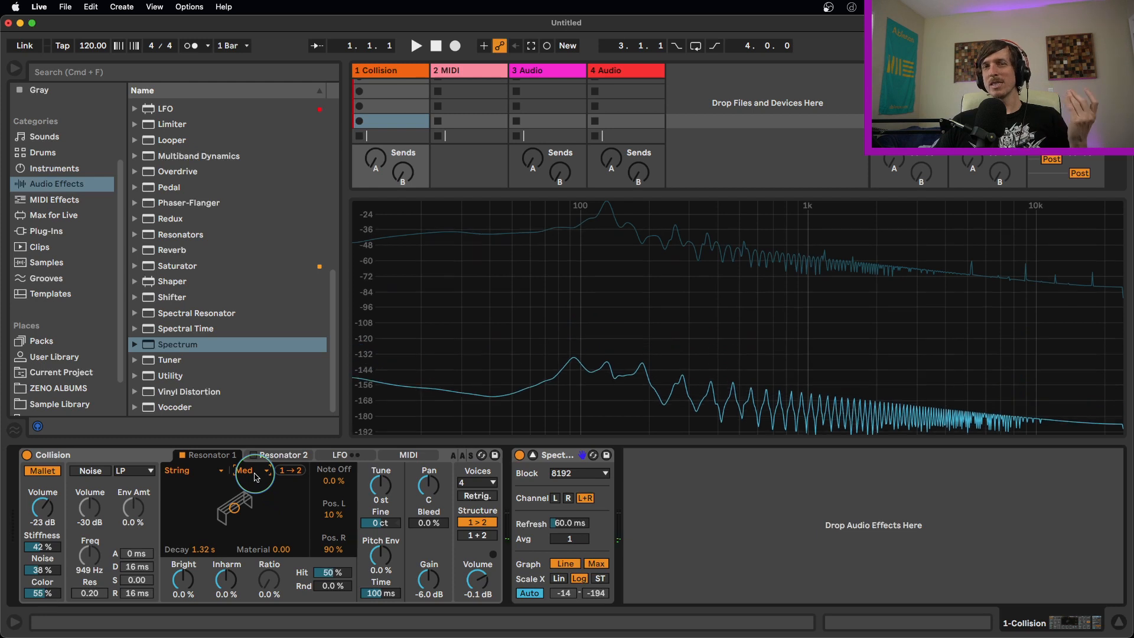
Set Resonator 1's quality back to Eco and its type back to Beam
key(Up)
key(Up)
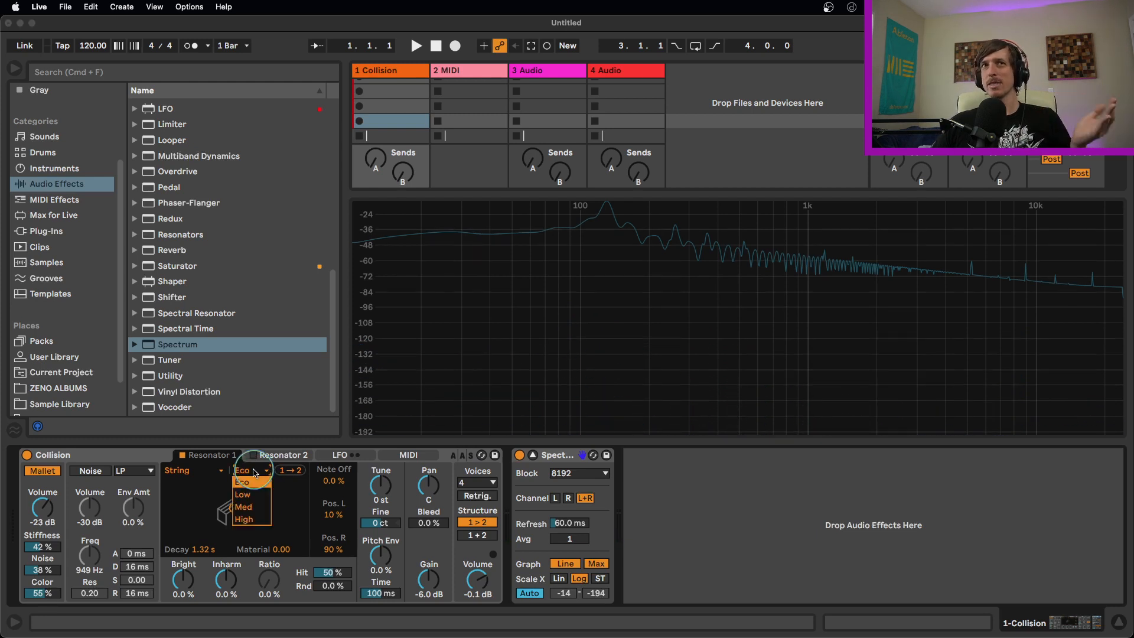
click(215, 472)
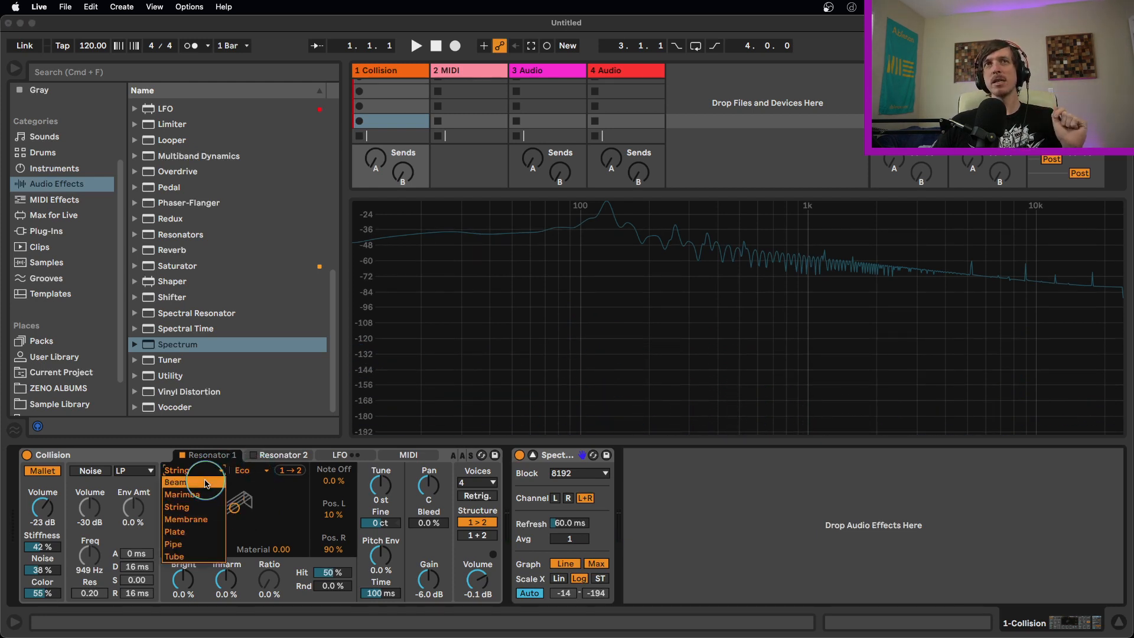
click(204, 482)
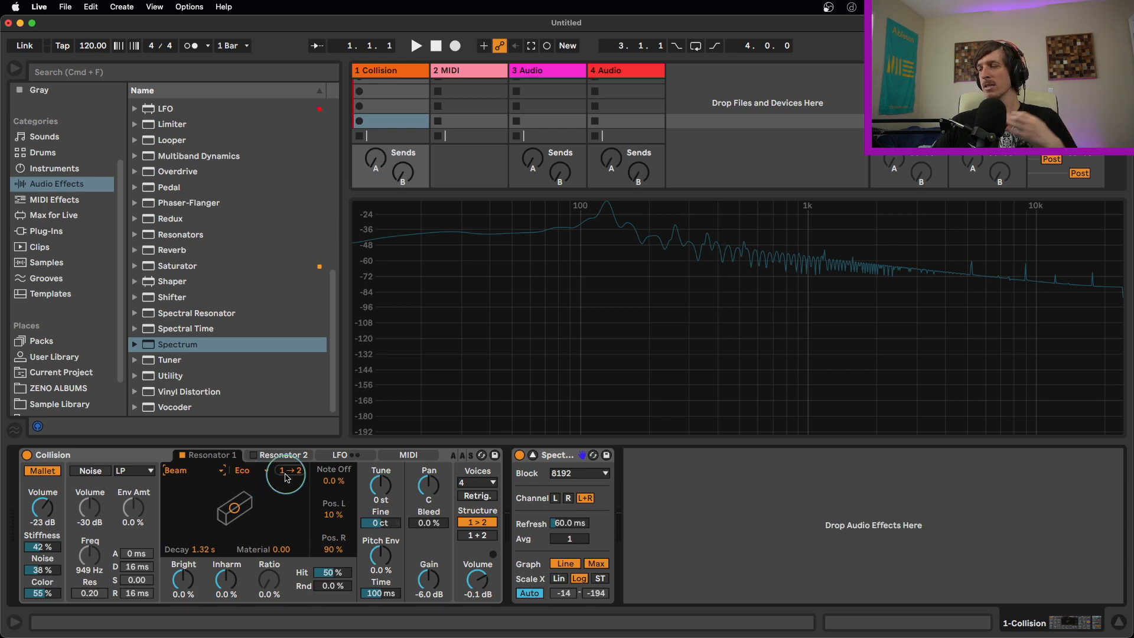
Set the mallet's Noise to 55% and Color to 60%, and switch Resonator 1's Beam quality to High
drag(43, 570, 43, 569)
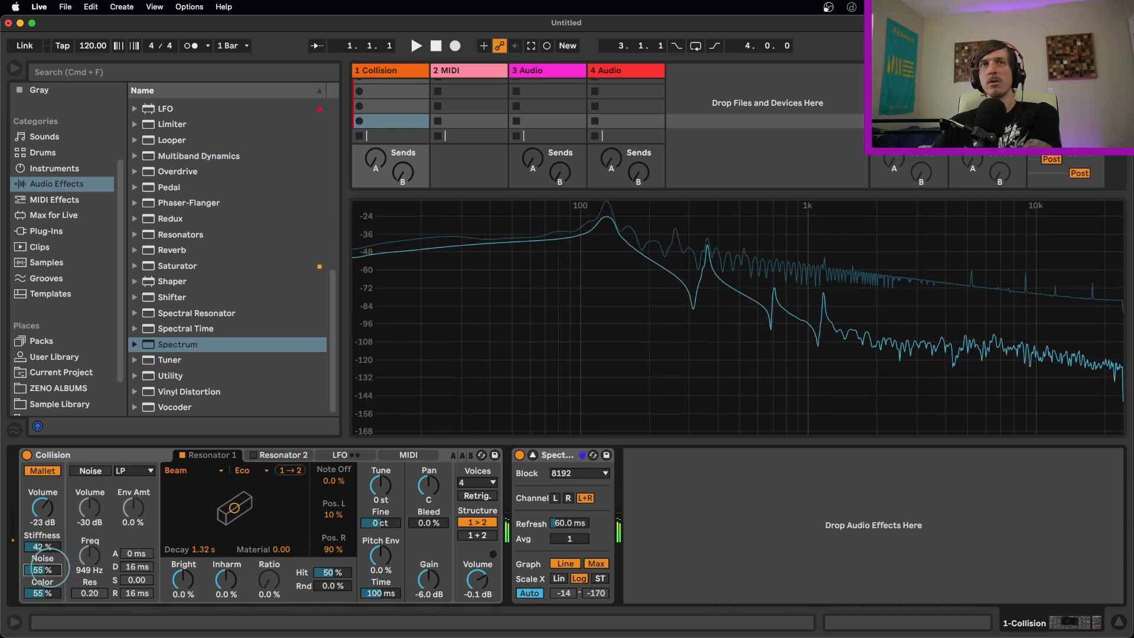
click(251, 471)
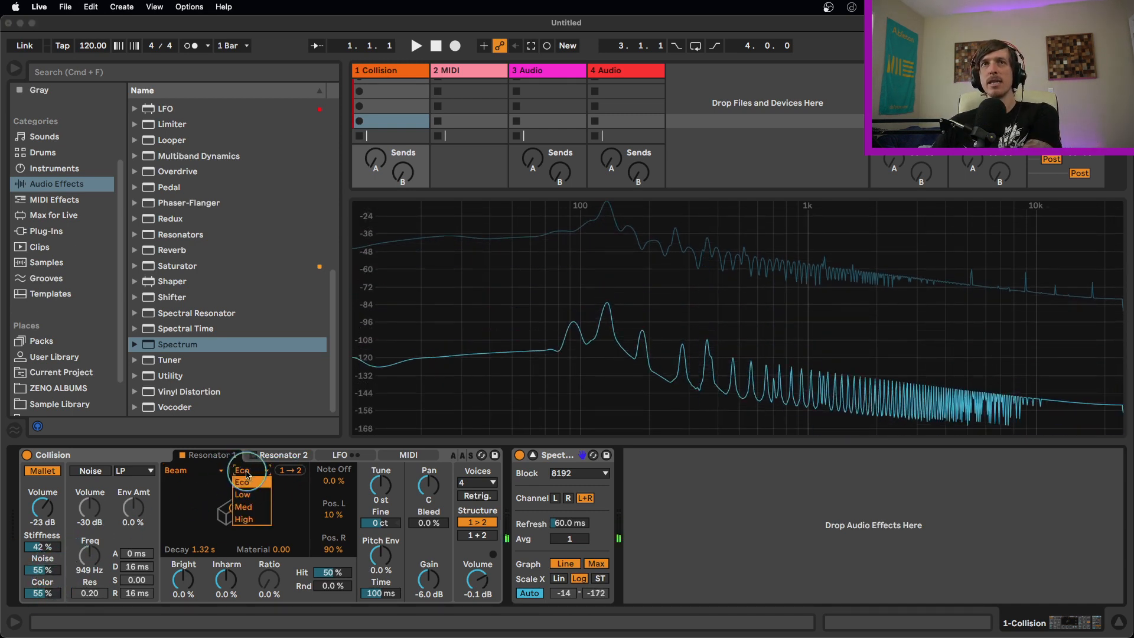
click(254, 521)
drag(41, 594, 45, 593)
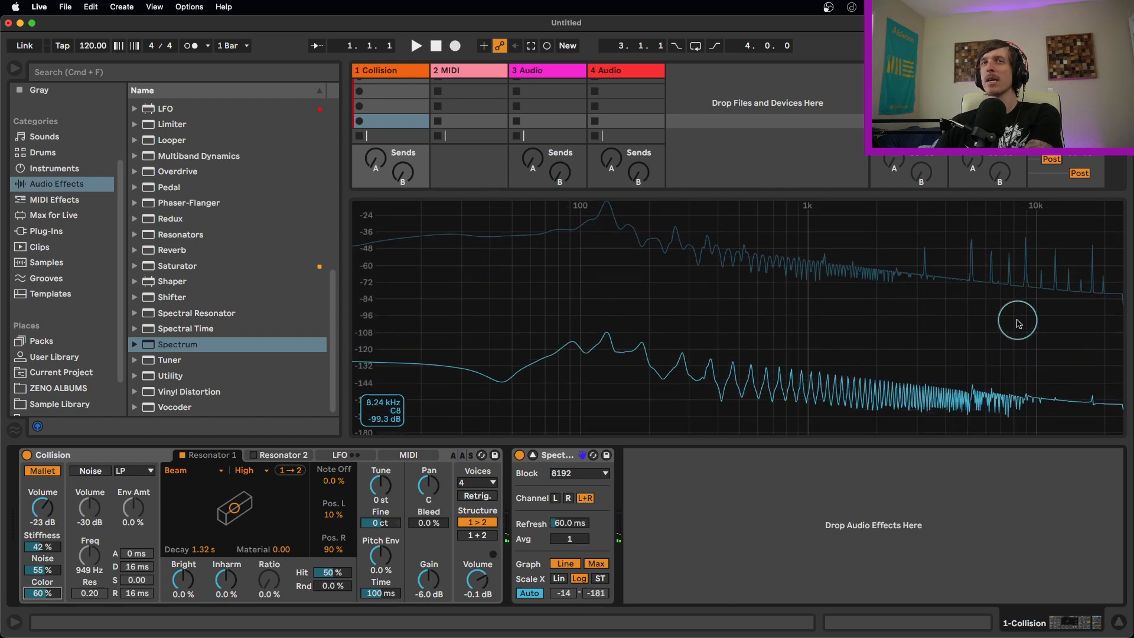
Compare the Beam resonator at Eco and Low quality on the spectrum display, and return its quality to High
click(251, 477)
click(249, 488)
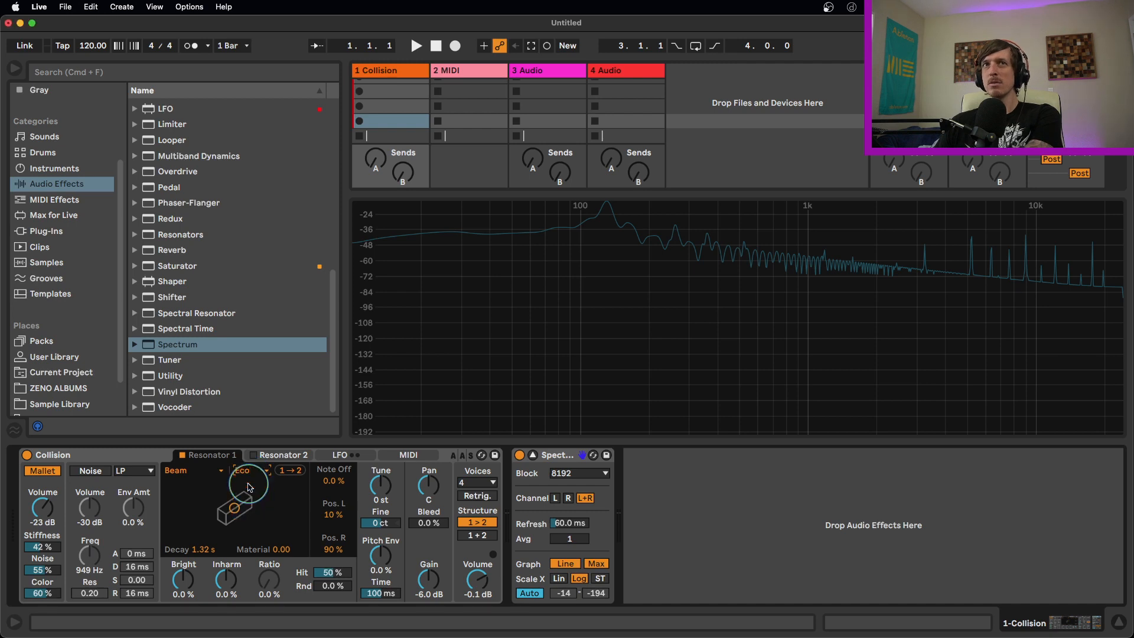
click(244, 471)
click(252, 500)
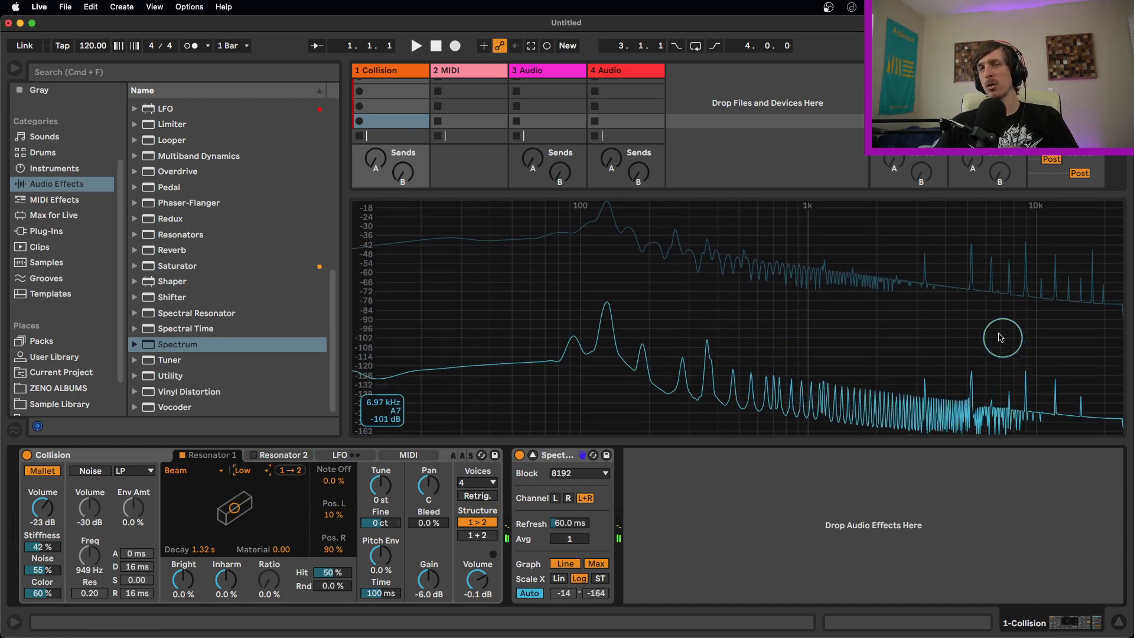
click(259, 472)
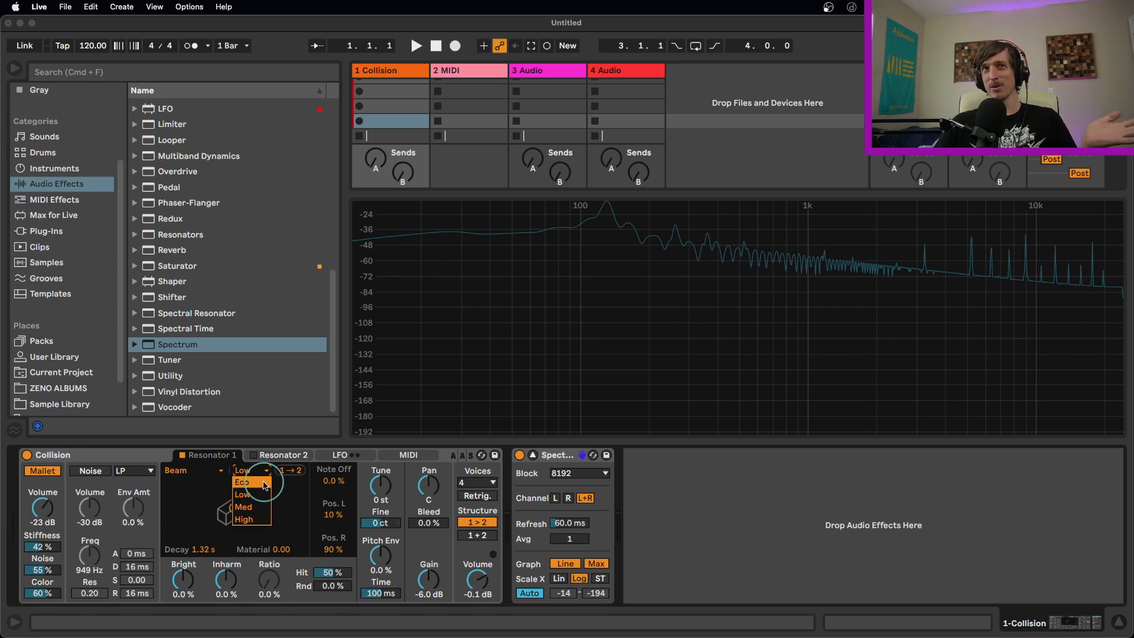
click(245, 519)
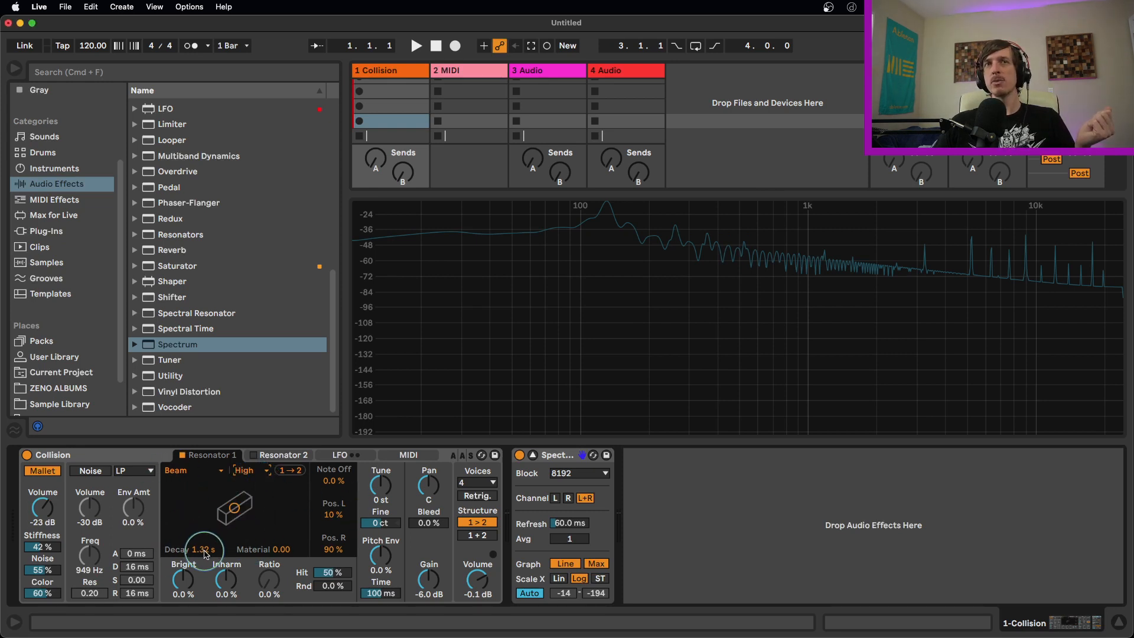
Audition Resonator 1's Decay from 475 ms to 10.8 s, set it to 2.71 s, and sweep Material from 100 down to -46.88
click(205, 550)
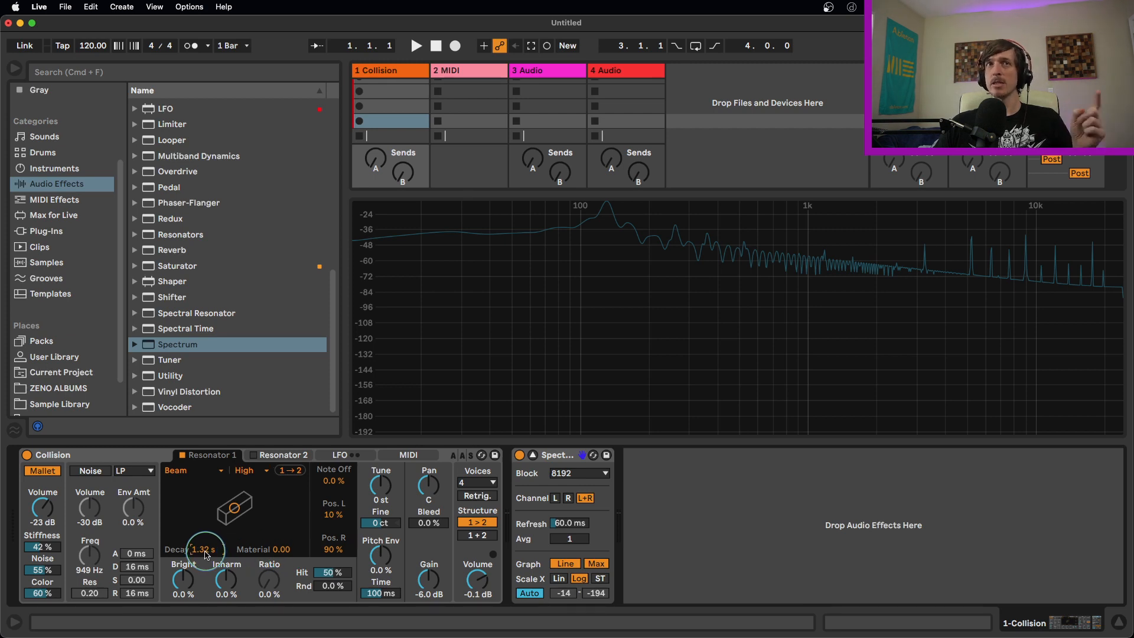
drag(206, 550, 207, 552)
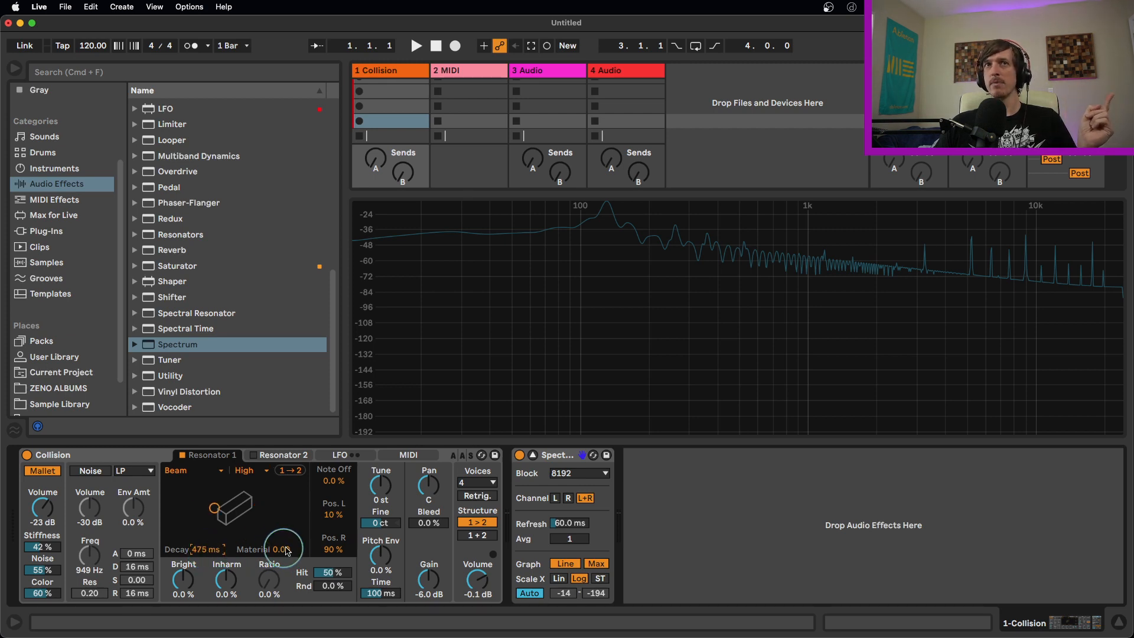
drag(284, 550, 286, 544)
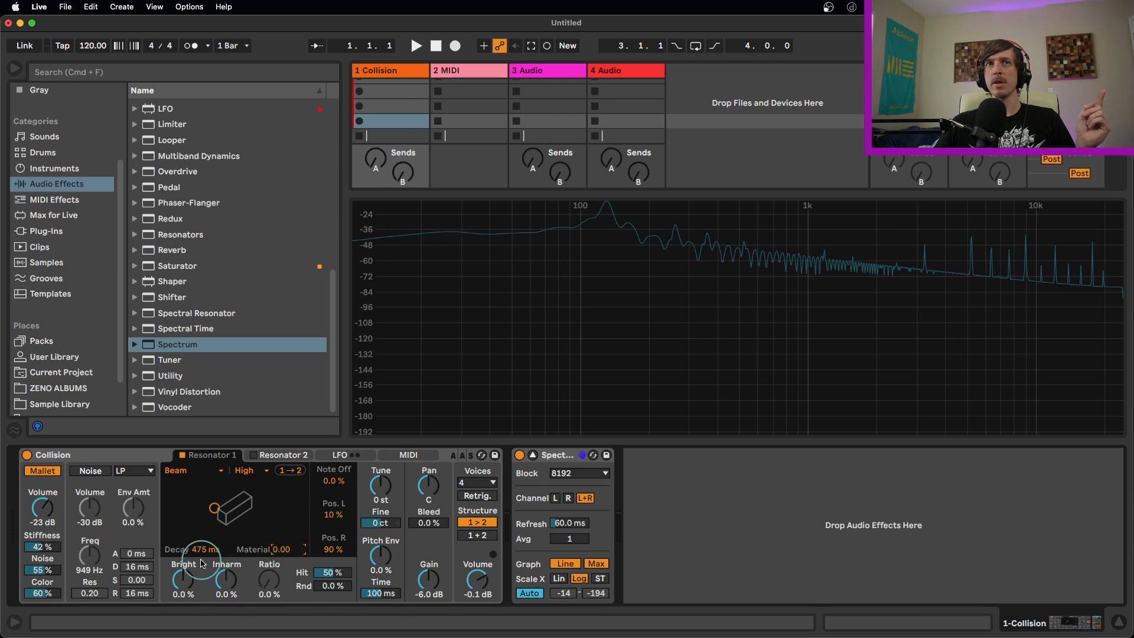
drag(202, 544, 202, 549)
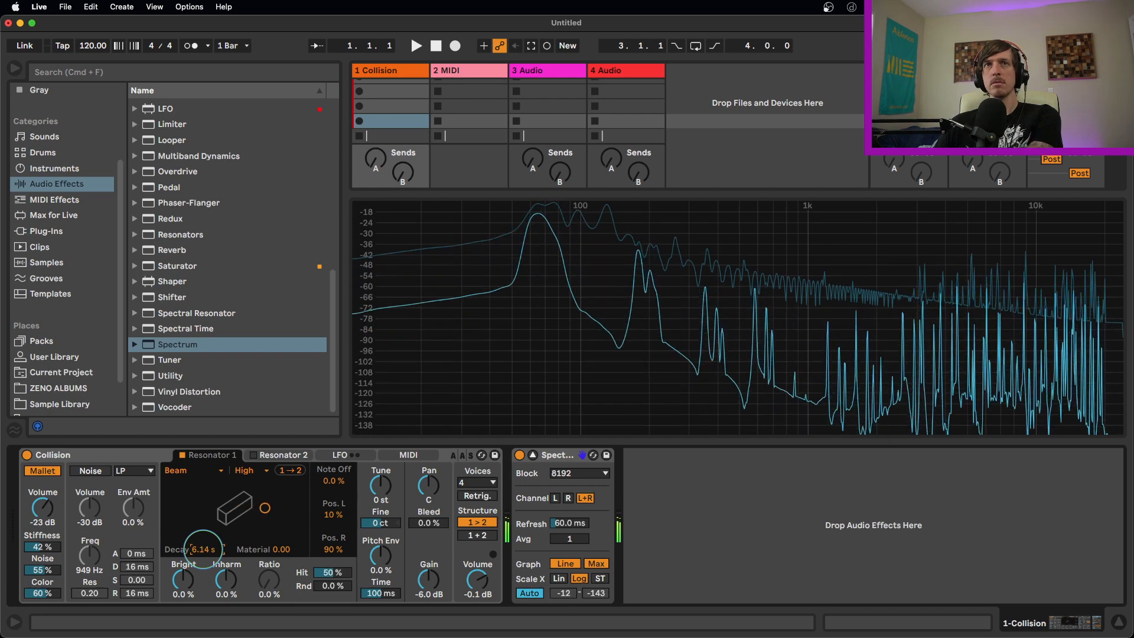
drag(202, 550, 205, 552)
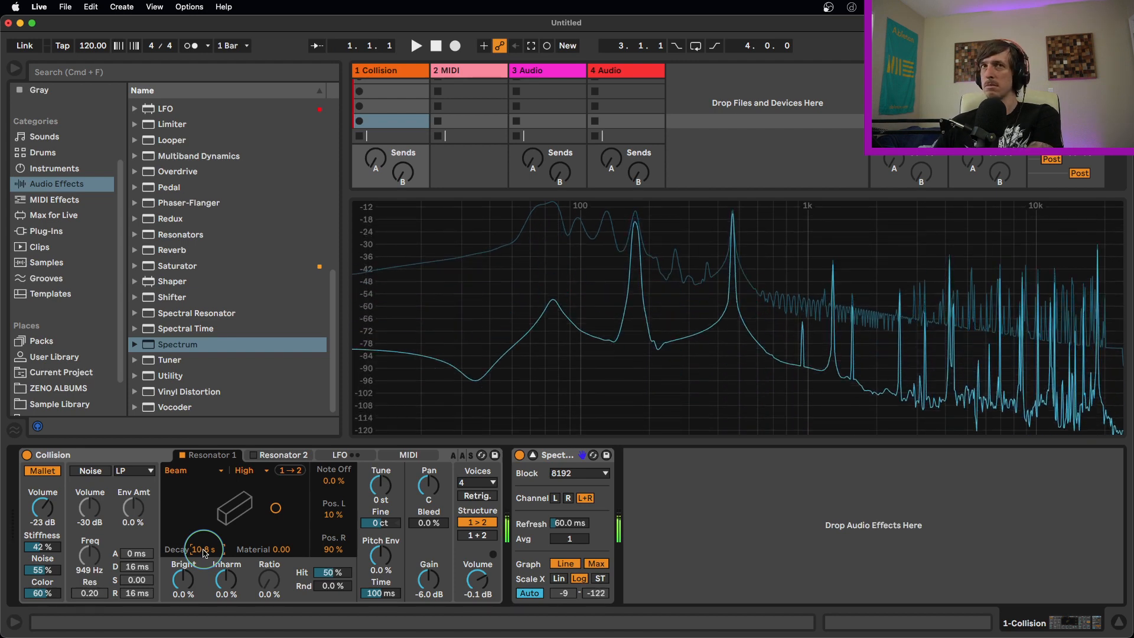
drag(203, 553, 270, 548)
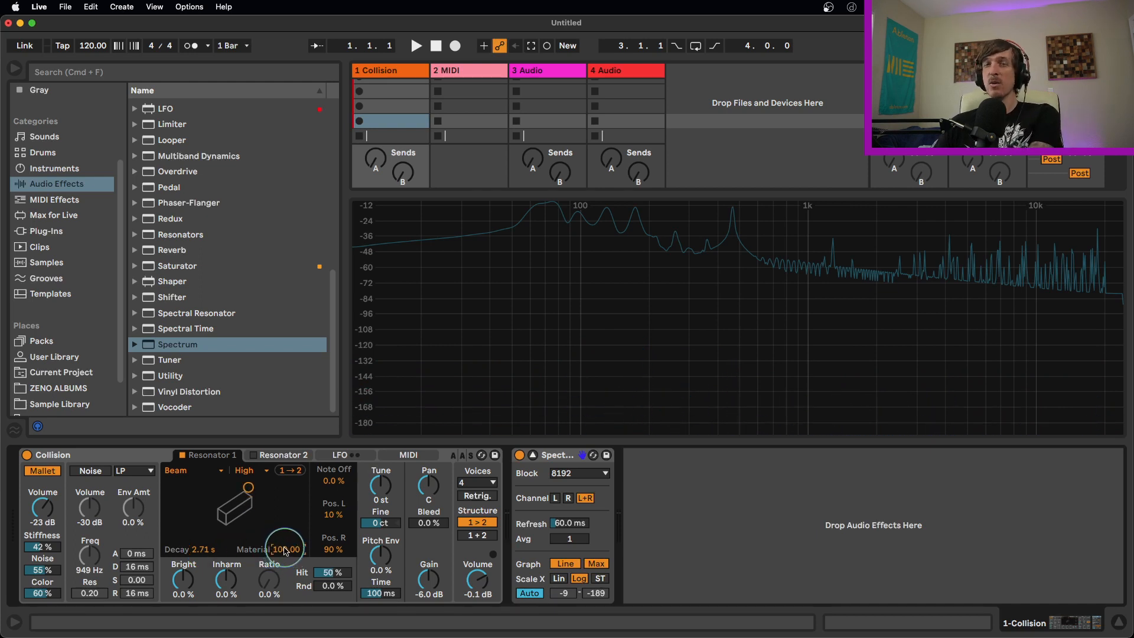
drag(285, 553, 285, 562)
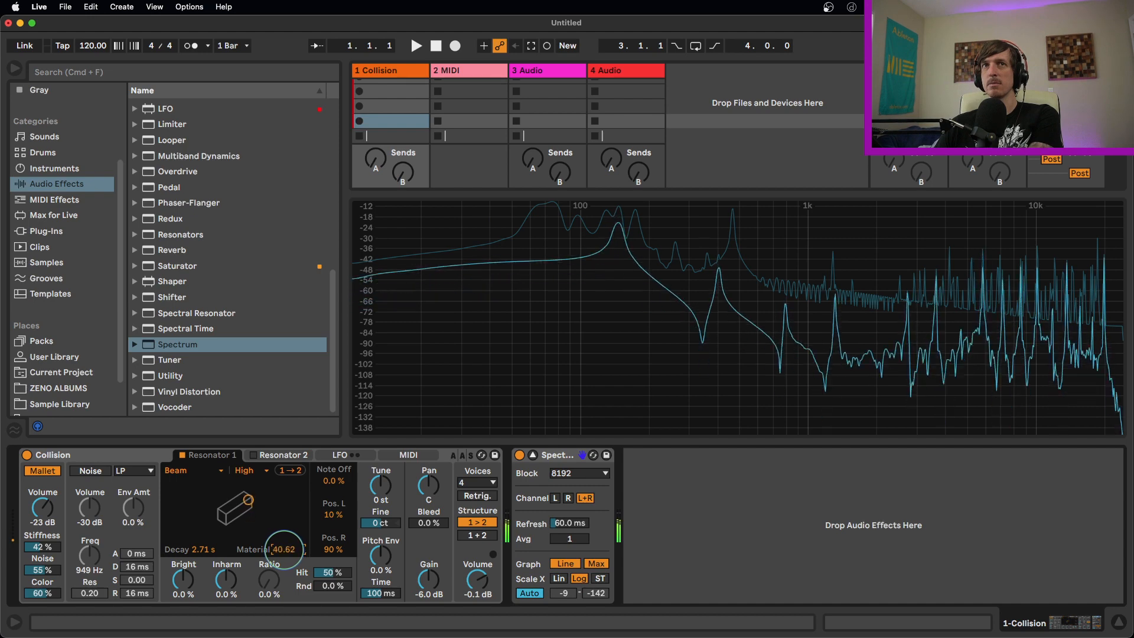
Switch Resonator 1 to Marimba and adjust its Decay to about 2.59 s and Material to about -1.96
click(180, 470)
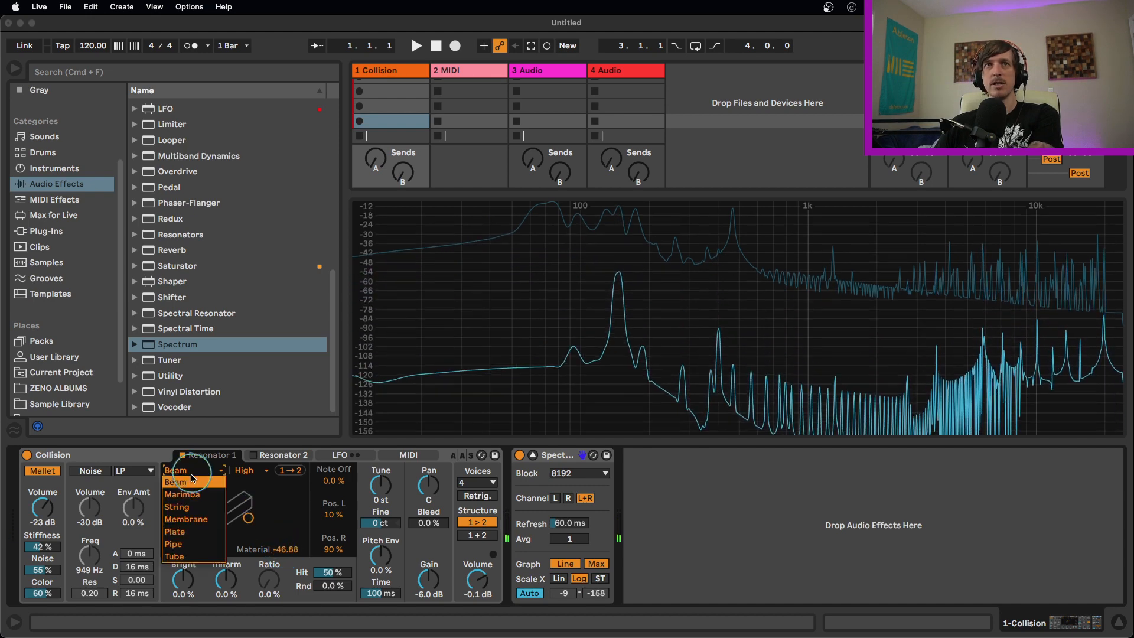
click(183, 476)
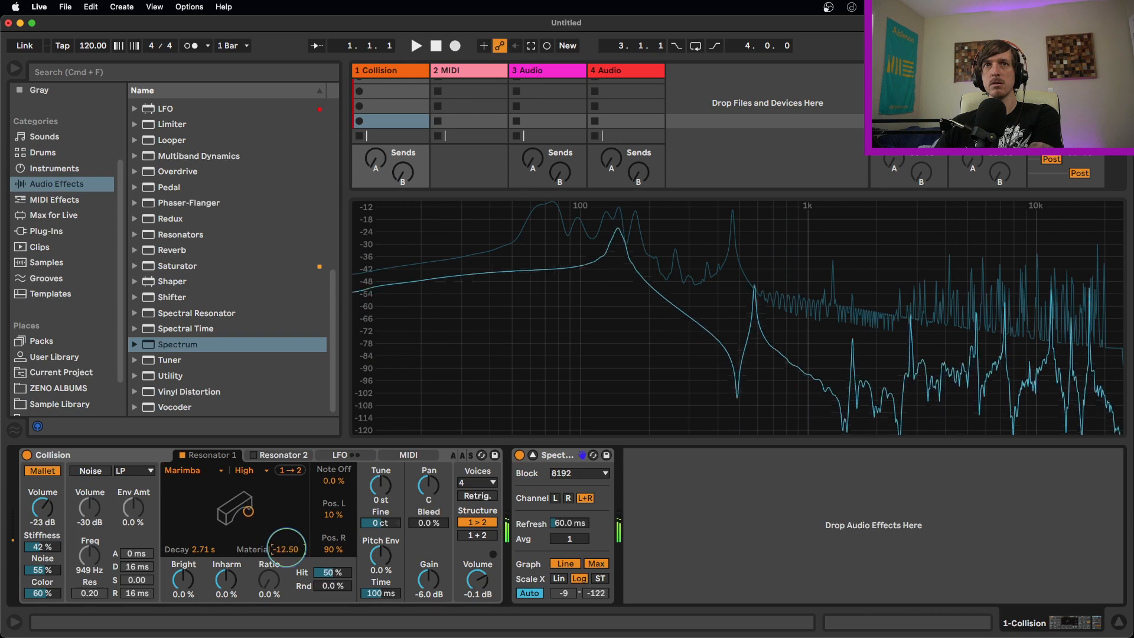
drag(272, 549, 252, 514)
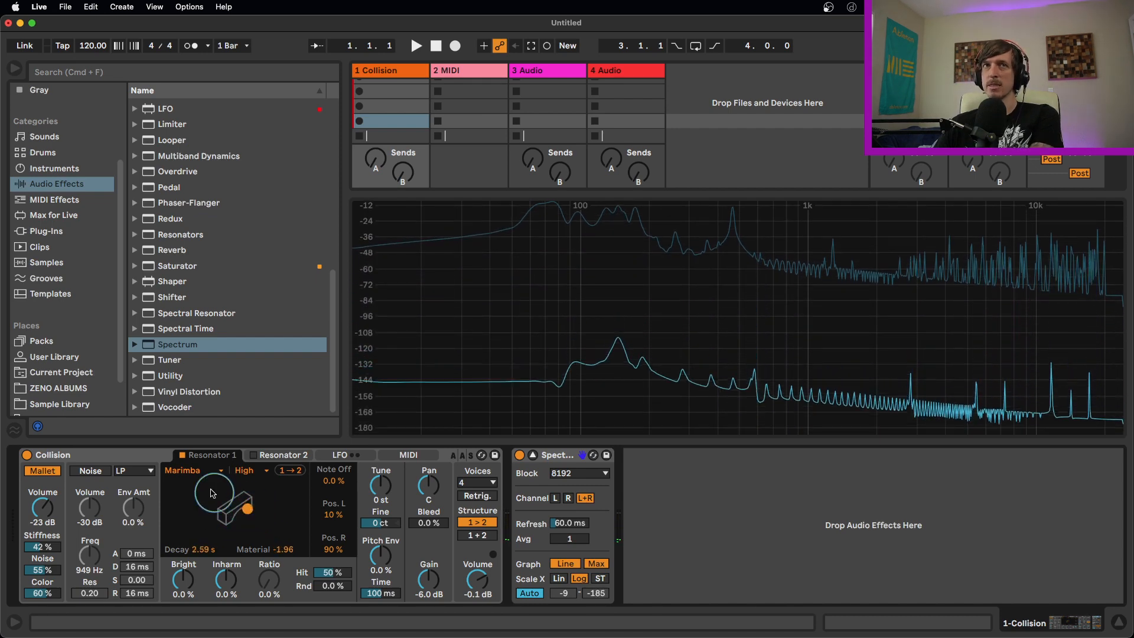
Switch Resonator 1 to Pipe, set its Decay to 2.44 s, and audition Radius at 100% and 31%
click(195, 471)
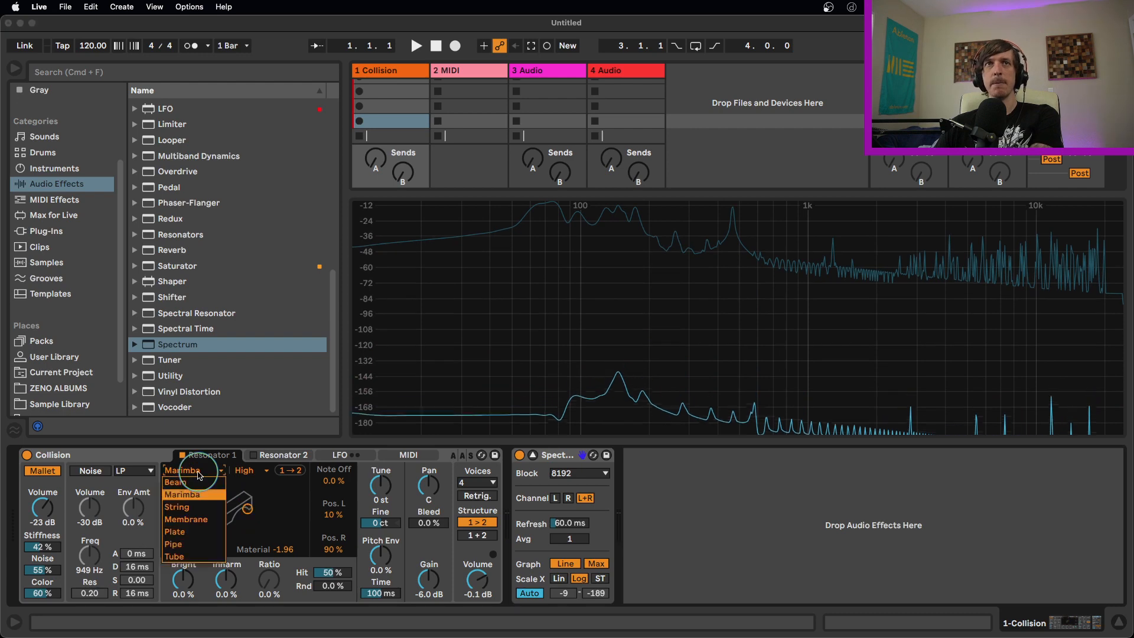
click(199, 544)
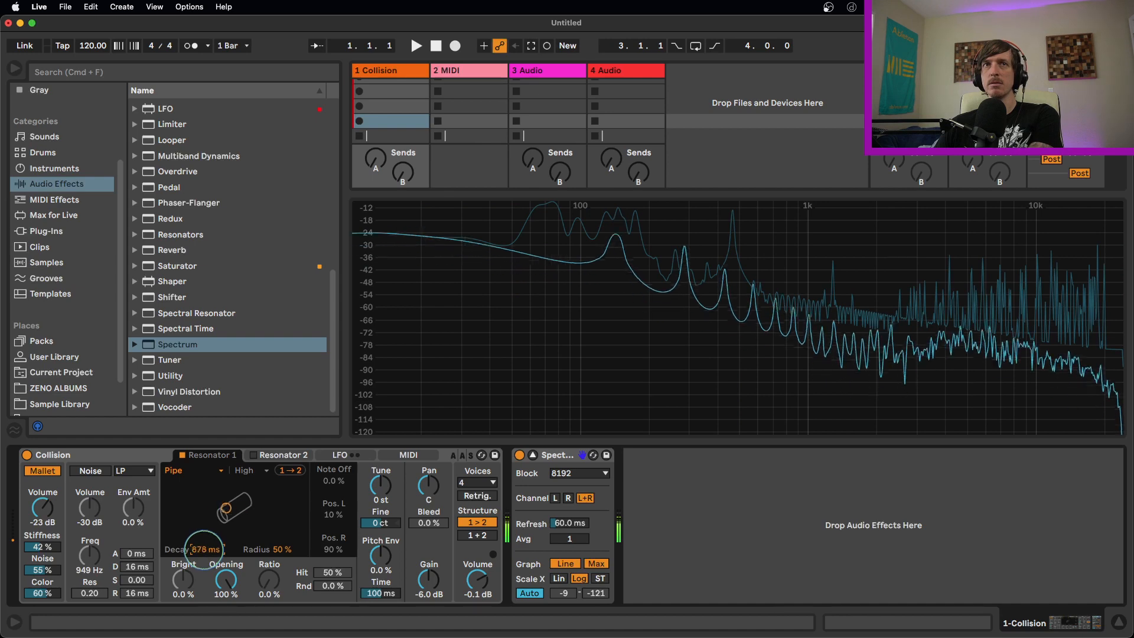
drag(203, 551, 204, 546)
drag(279, 553, 279, 549)
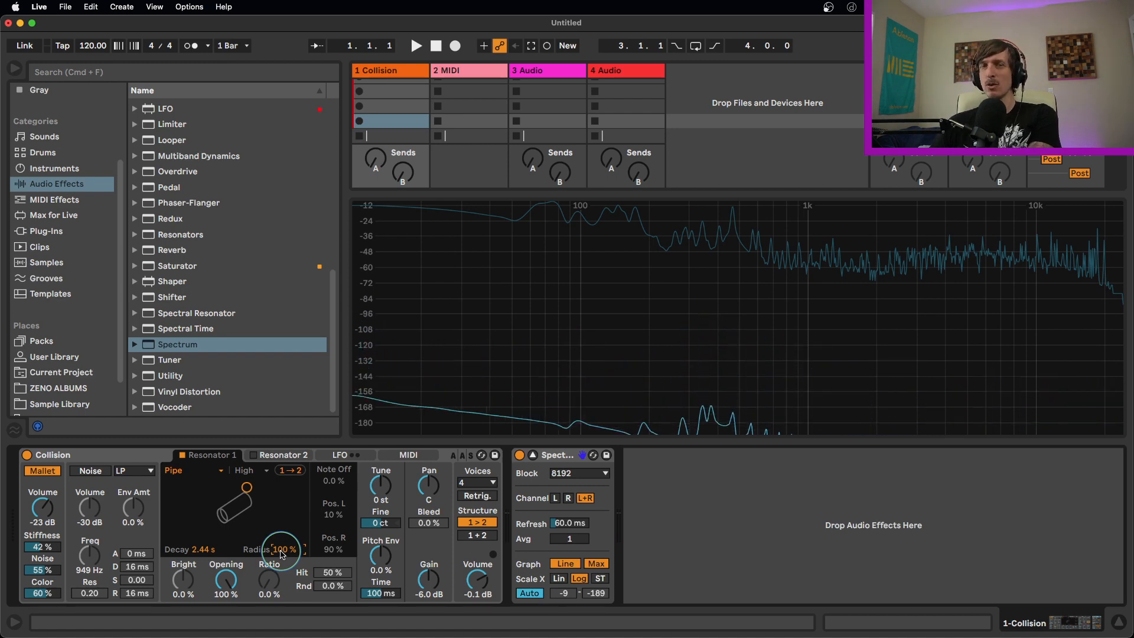
drag(282, 550, 252, 519)
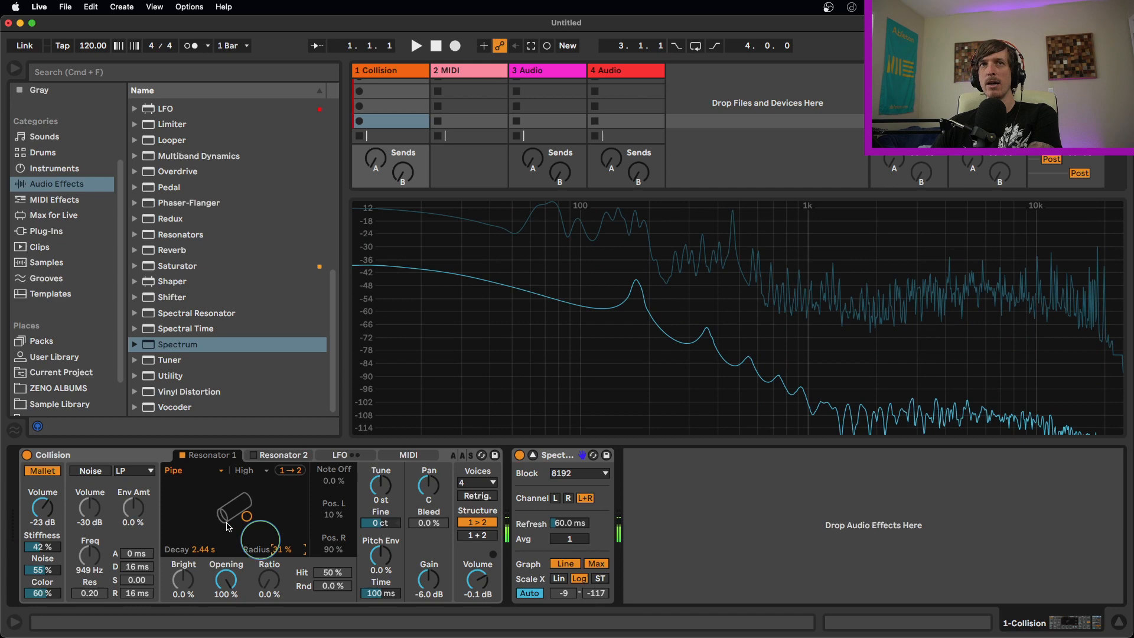
Switch Resonator 1 to Tube and raise its Radius to 100%
click(216, 470)
click(202, 558)
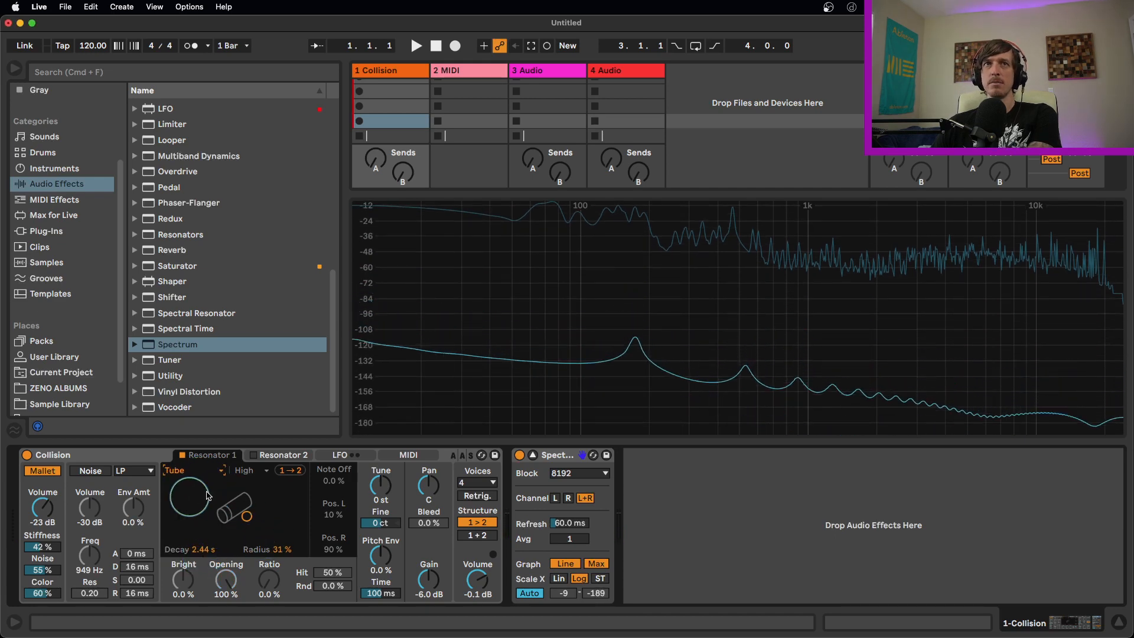
drag(280, 549, 280, 508)
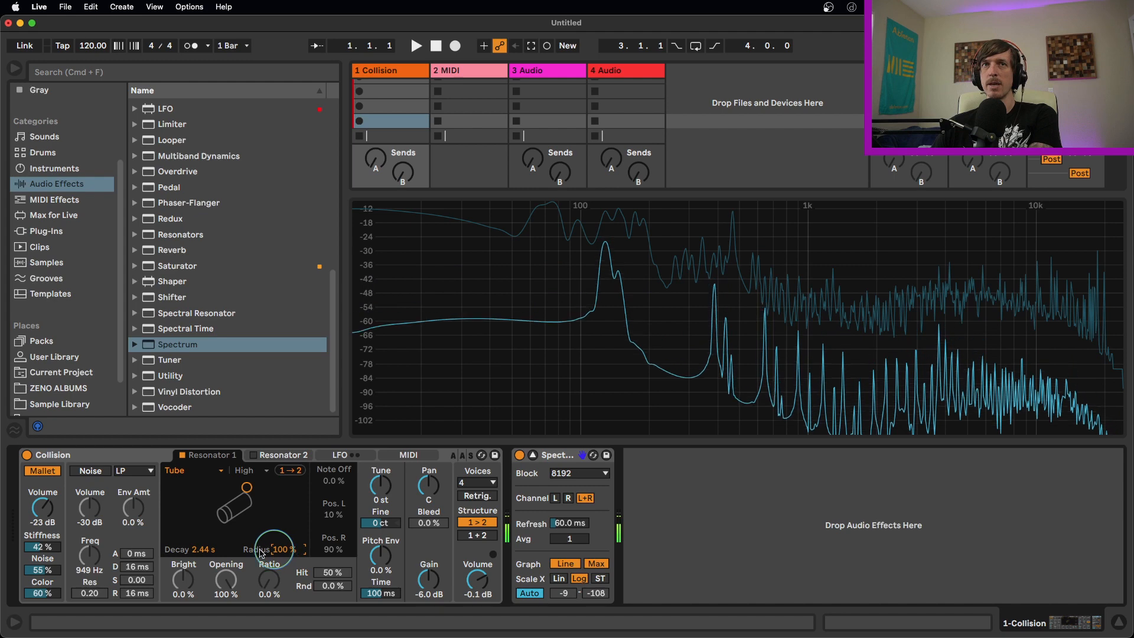
Return Resonator 1 to Beam, try Bright at -41%, and set Decay to 1.93 s and Material to -29.41
click(192, 470)
click(188, 482)
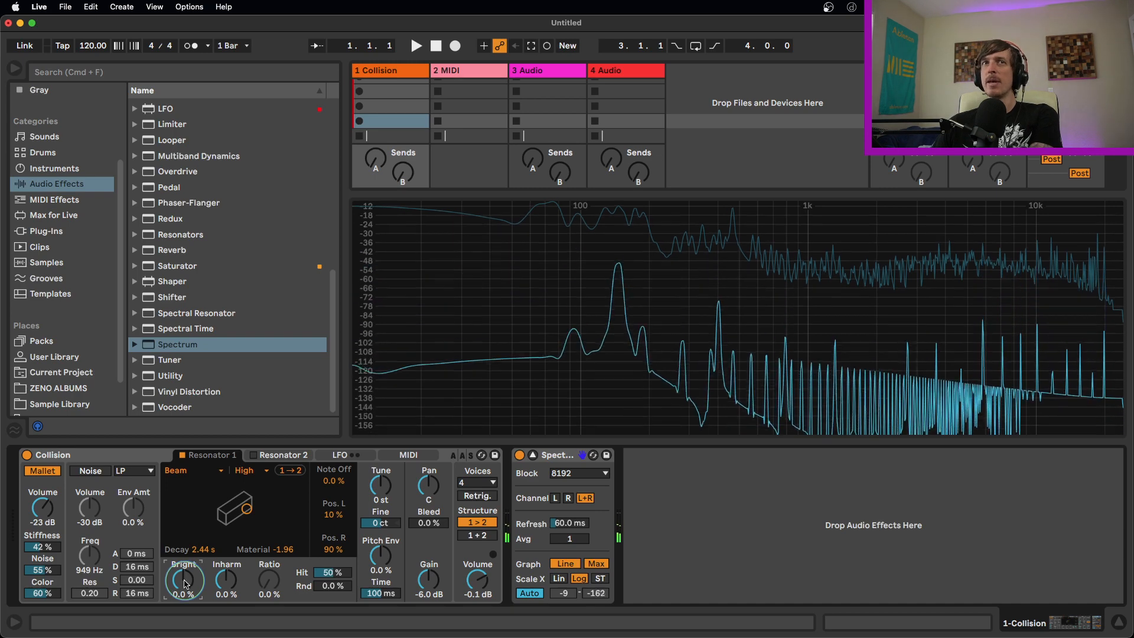
drag(186, 584, 186, 548)
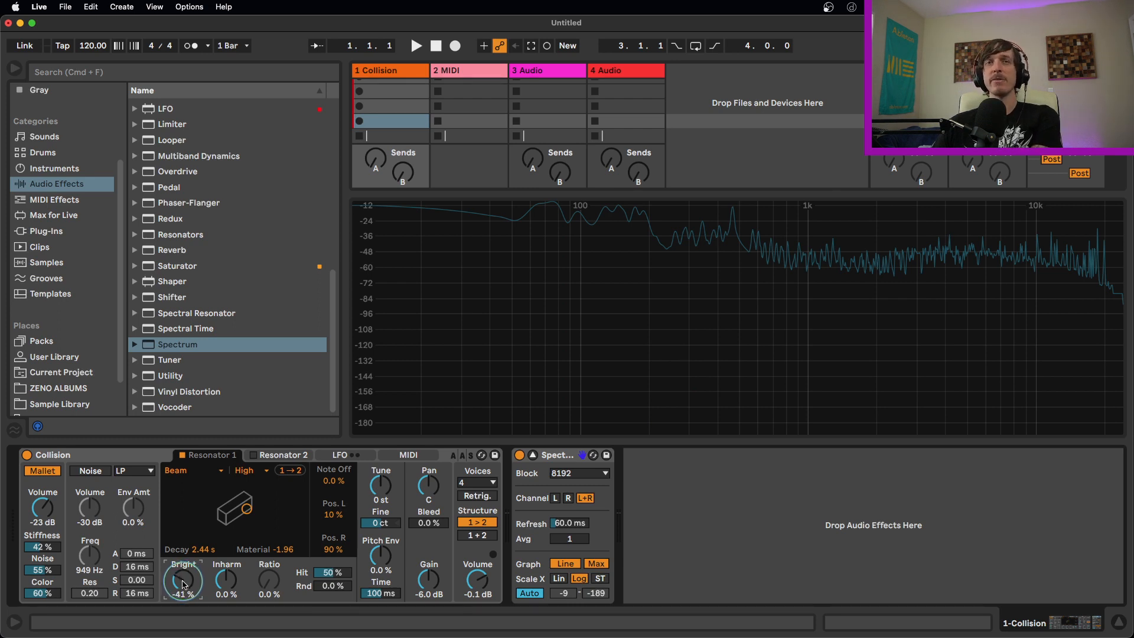
drag(247, 508, 242, 517)
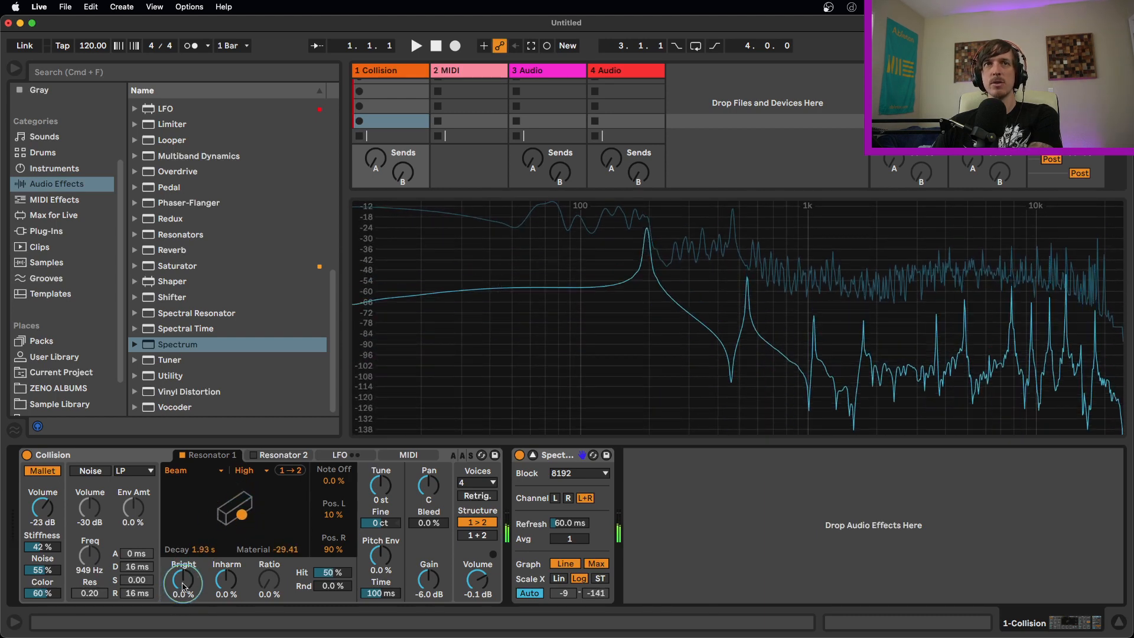
Lower the mallet's Color to 41%, audition Resonator 1's Bright at 67%, -67% and -59%, and reset Bright to 0%
drag(42, 594, 48, 595)
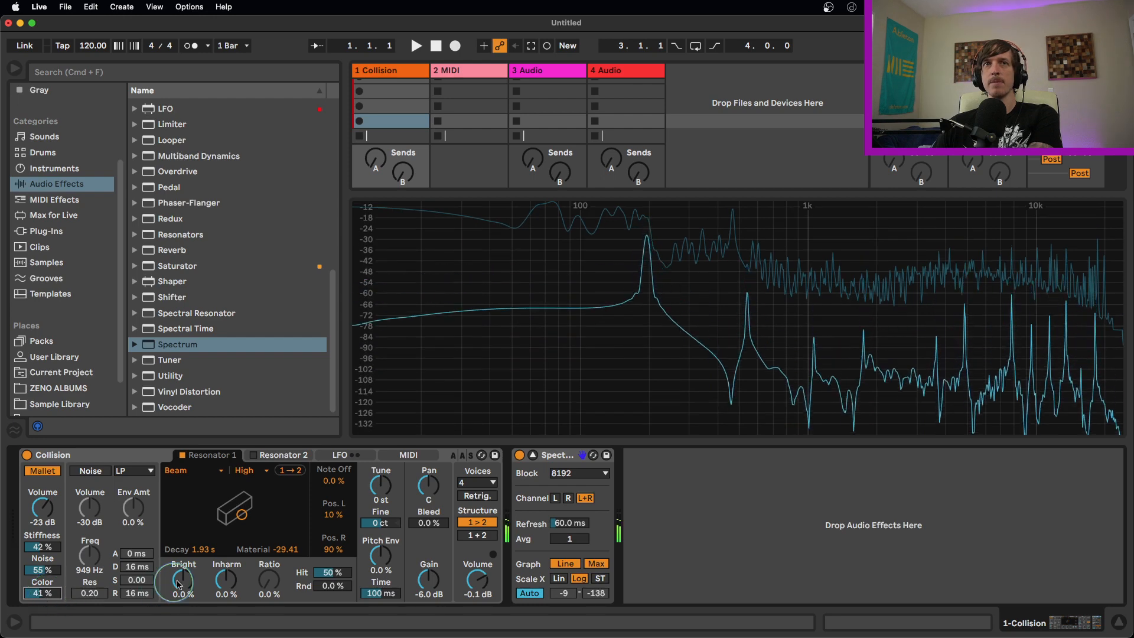
drag(179, 585, 179, 520)
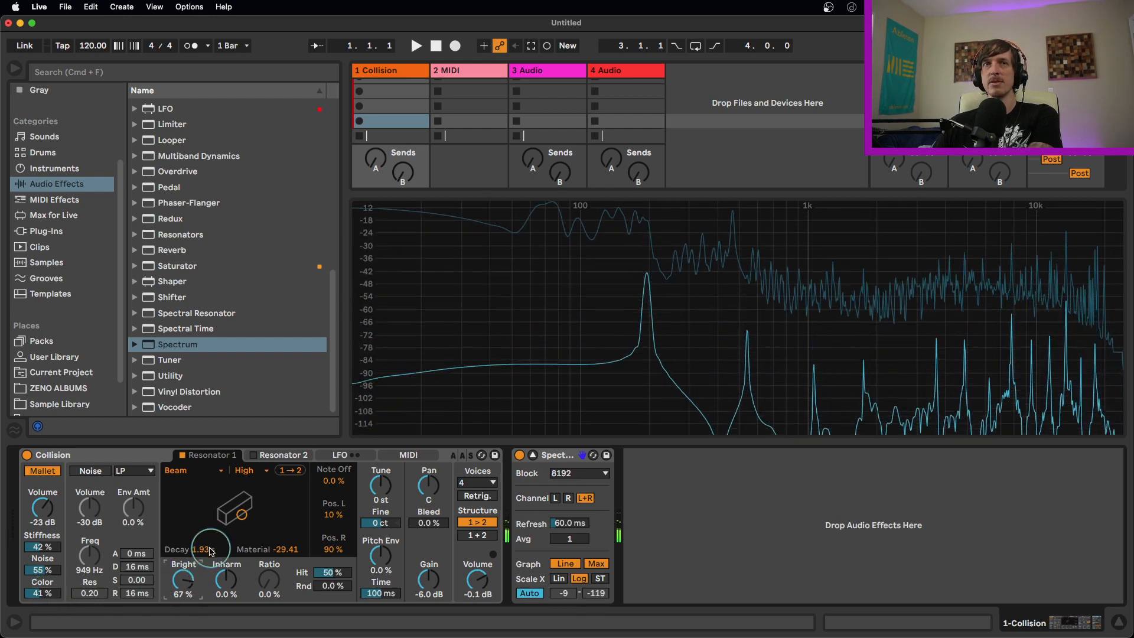
drag(188, 572, 189, 576)
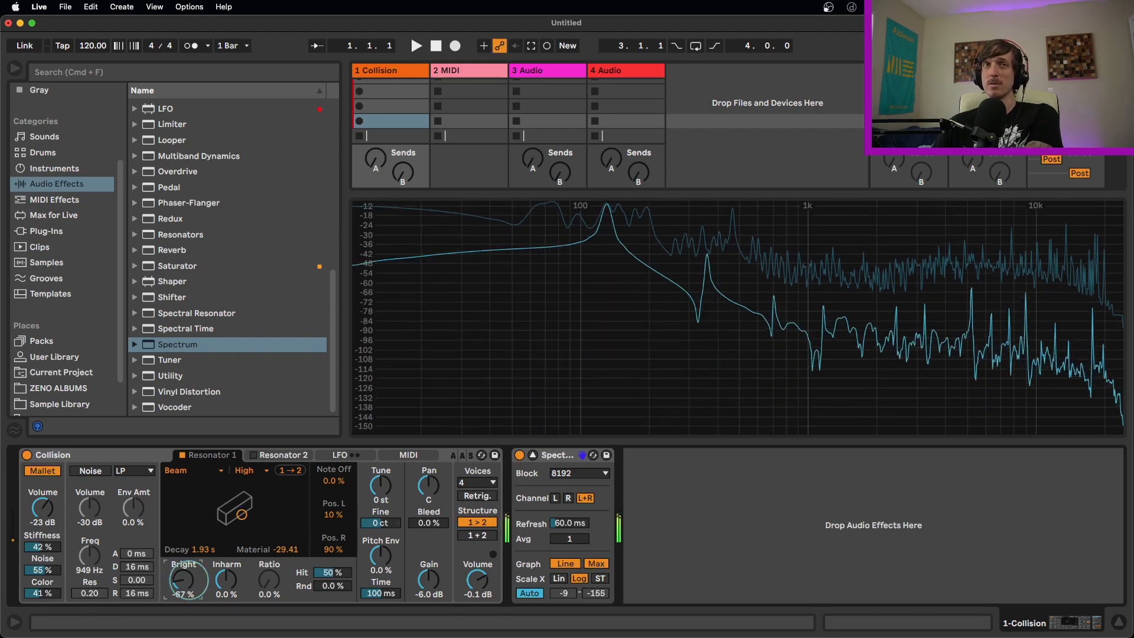
drag(189, 583, 189, 520)
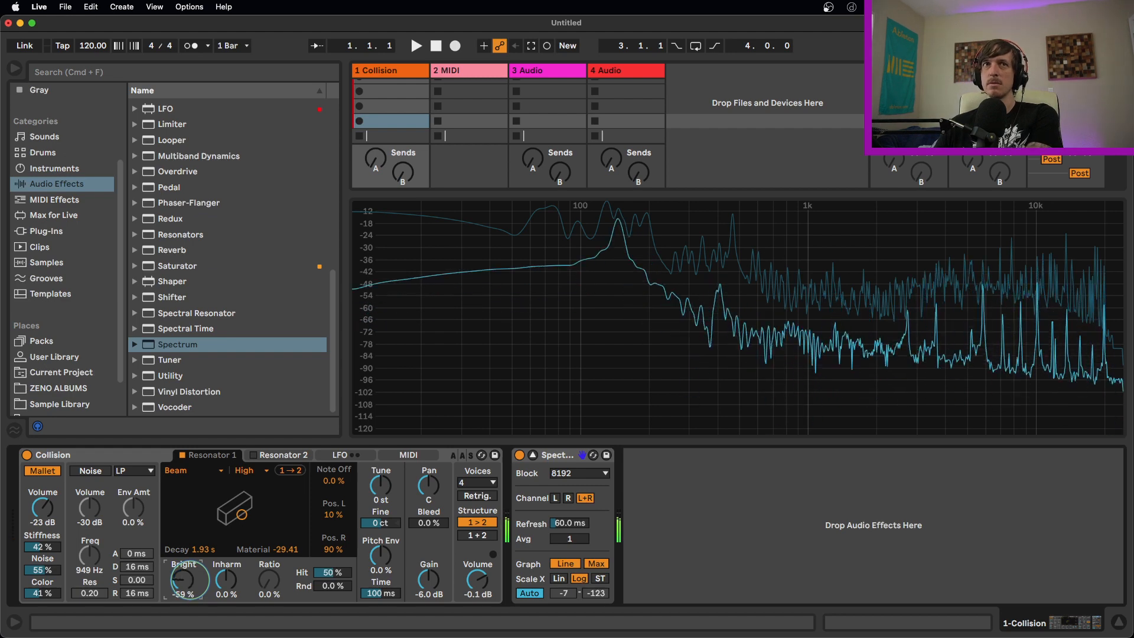
double_click(190, 584)
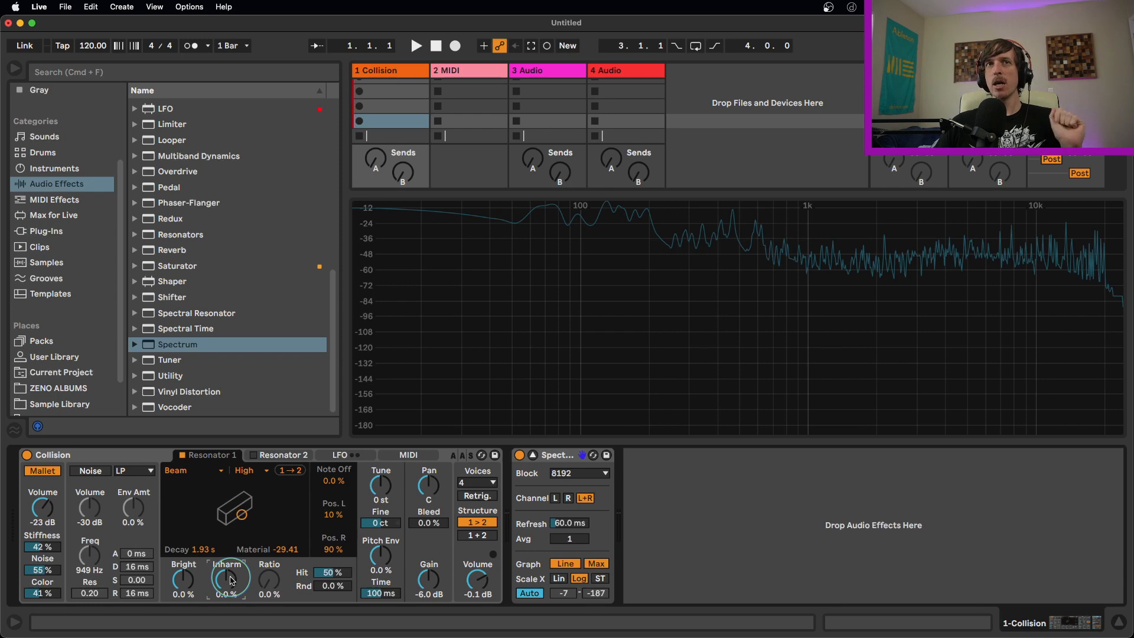
Reset the expanded spectrum display and audition Resonator 1's Inharm at settings such as 83% and -41%, with Decay set to 3.00 s
click(533, 455)
click(532, 455)
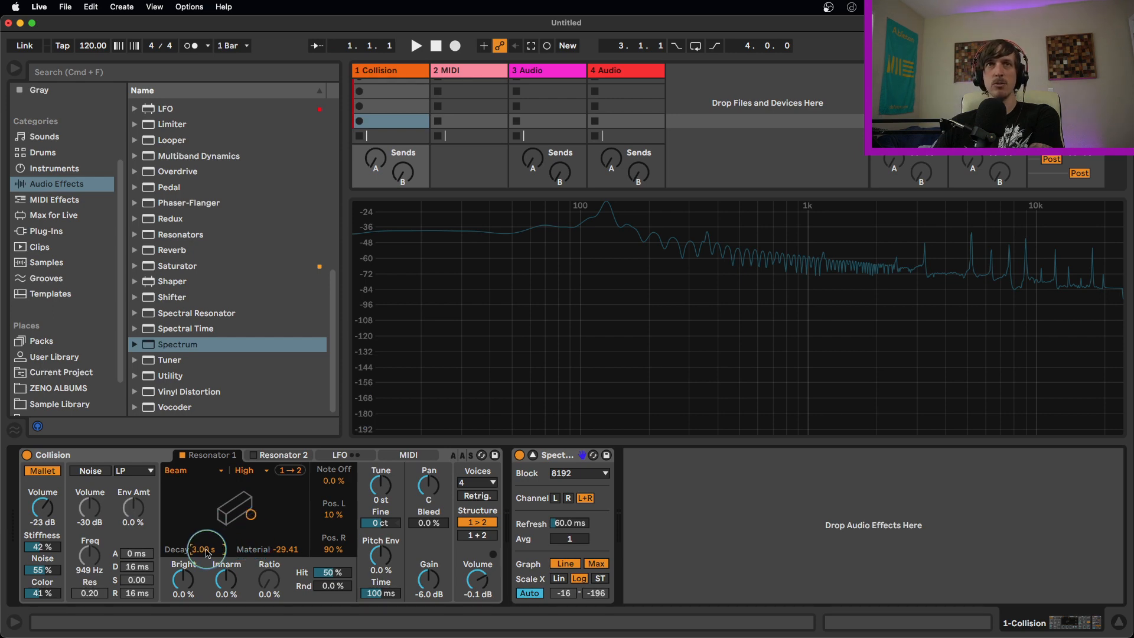
drag(235, 582, 236, 538)
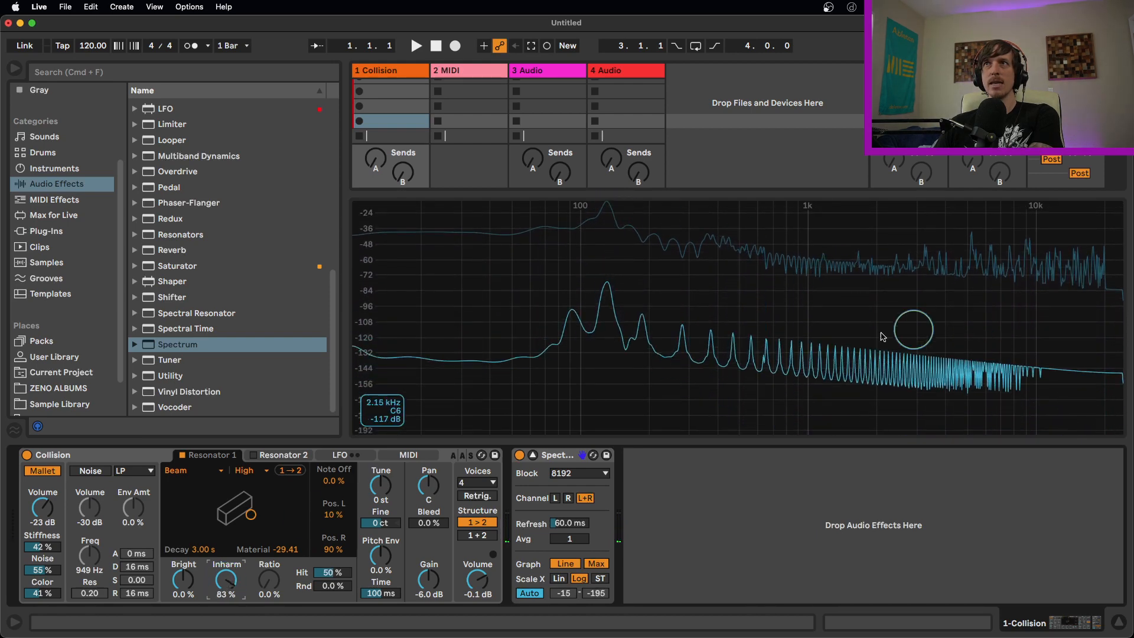
drag(234, 577, 228, 586)
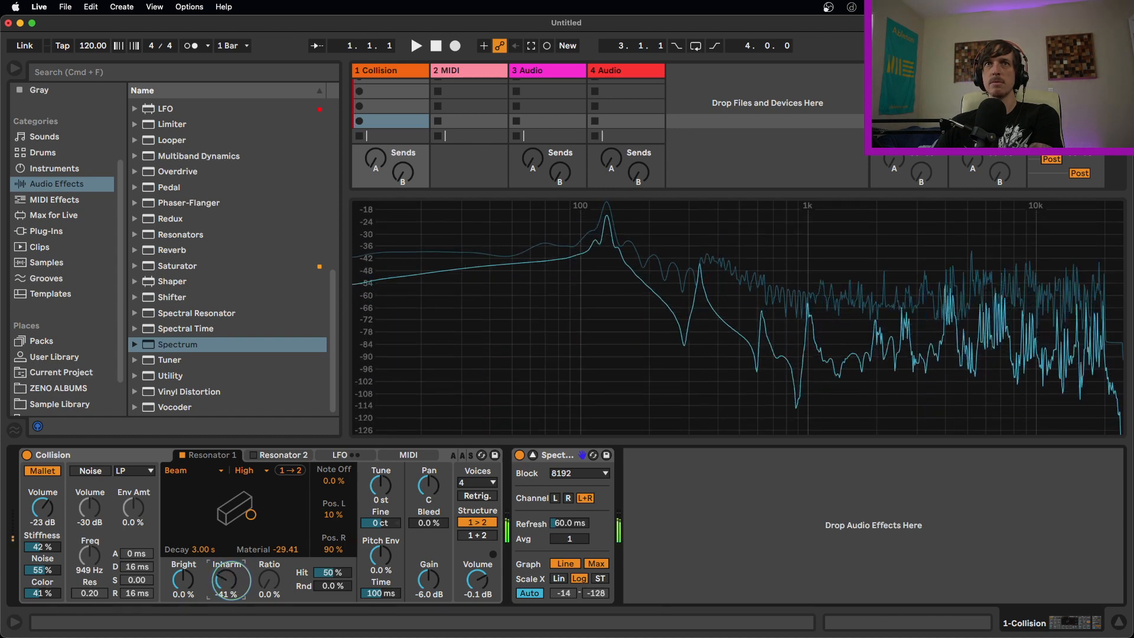
mouse_move(227, 580)
mouse_down()
mouse_move(227, 603)
mouse_move(233, 585)
mouse_up()
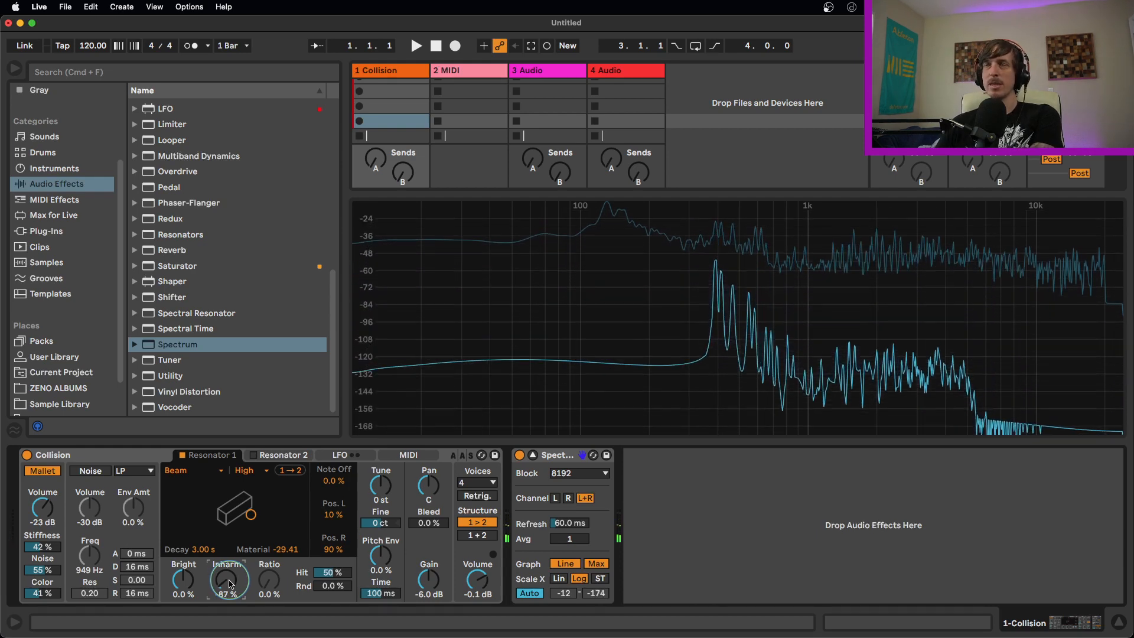
Reset Resonator 1's Inharm to 0% and raise its Ratio to 32%
click(220, 471)
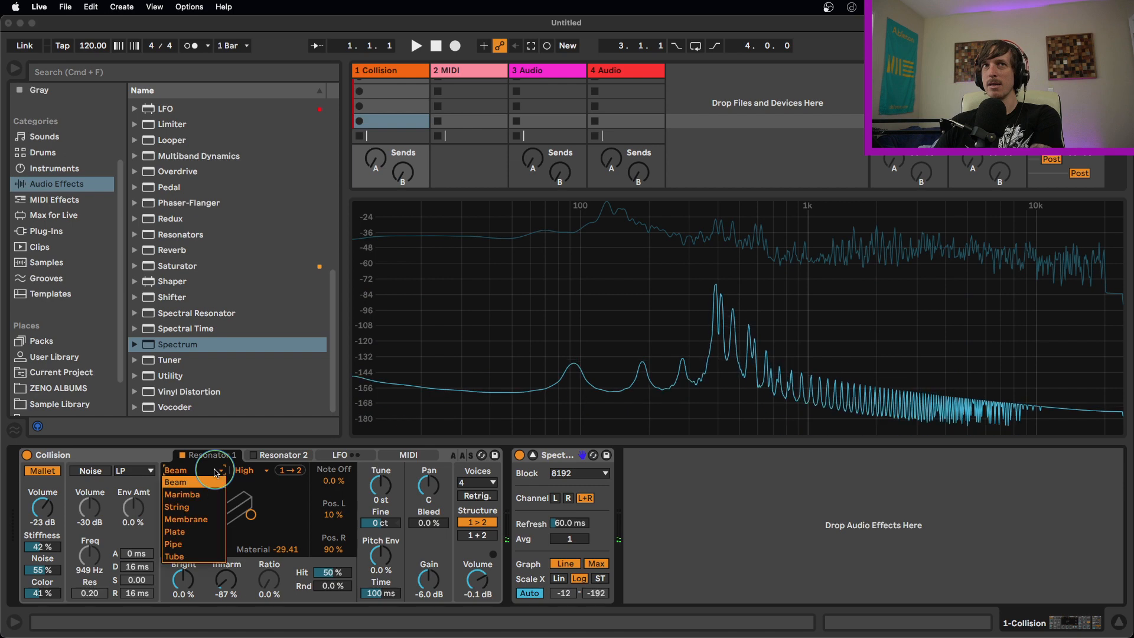
click(233, 586)
click(233, 586)
mouse_move(234, 589)
mouse_down()
mouse_move(233, 635)
mouse_move(229, 524)
mouse_move(234, 606)
mouse_up()
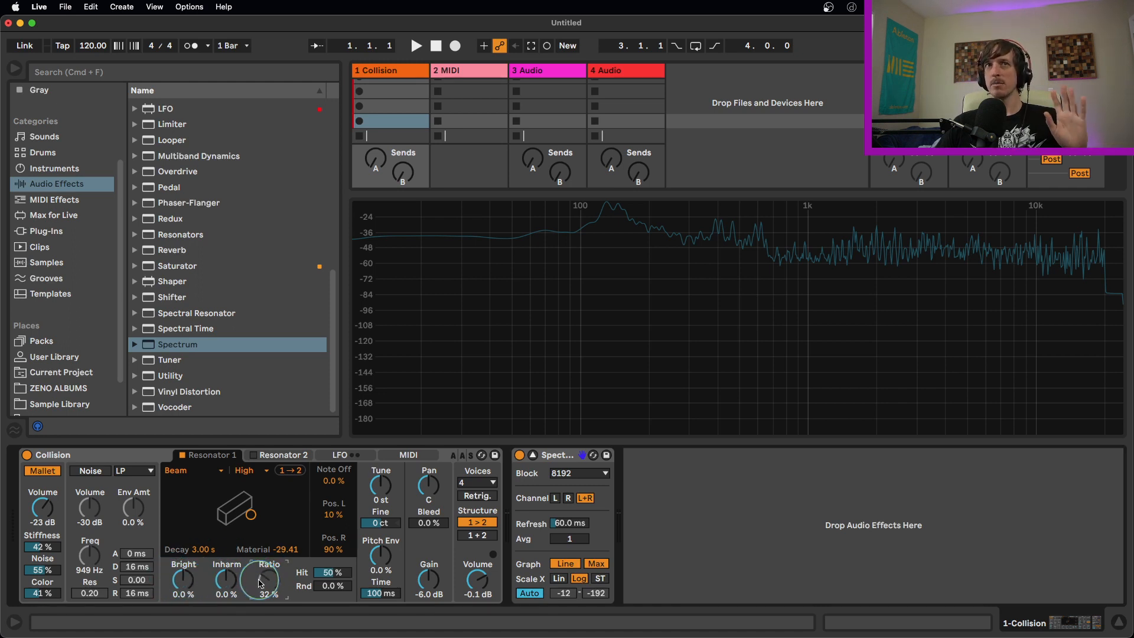
Step Resonator 1 through Marimba and String, switch it to Membrane and lower Ratio to 0%
click(210, 471)
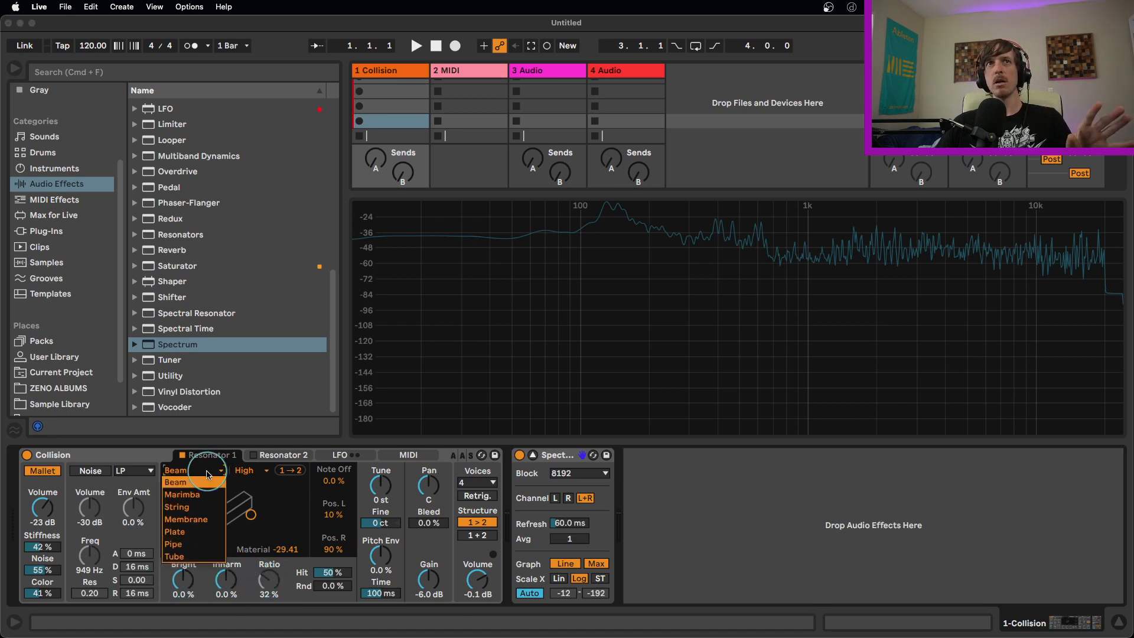
click(203, 496)
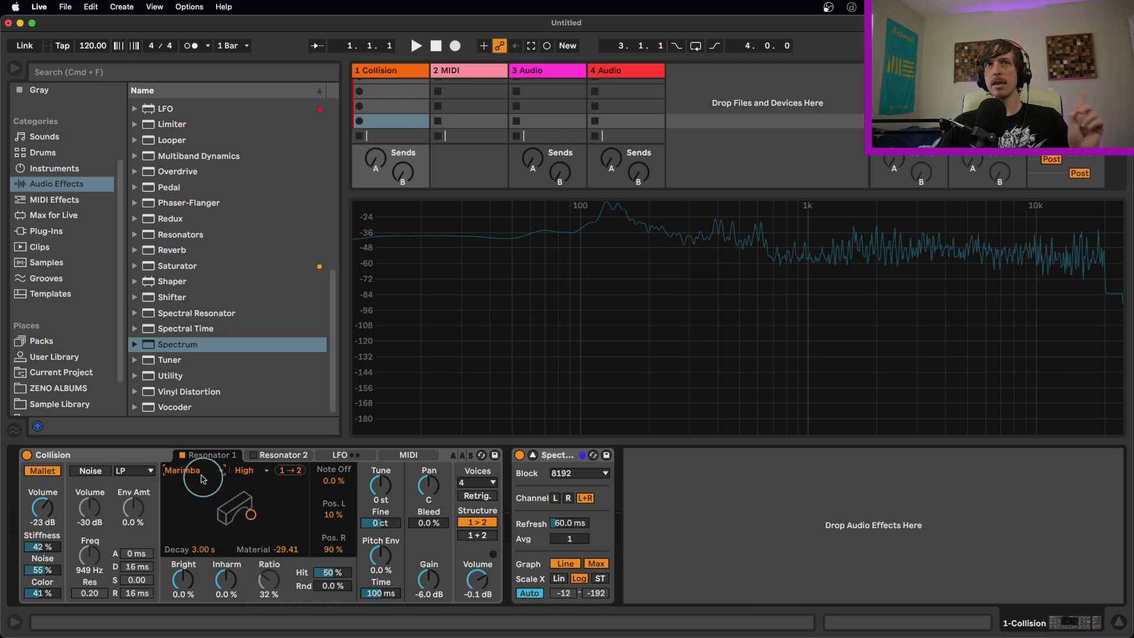
click(189, 471)
click(186, 506)
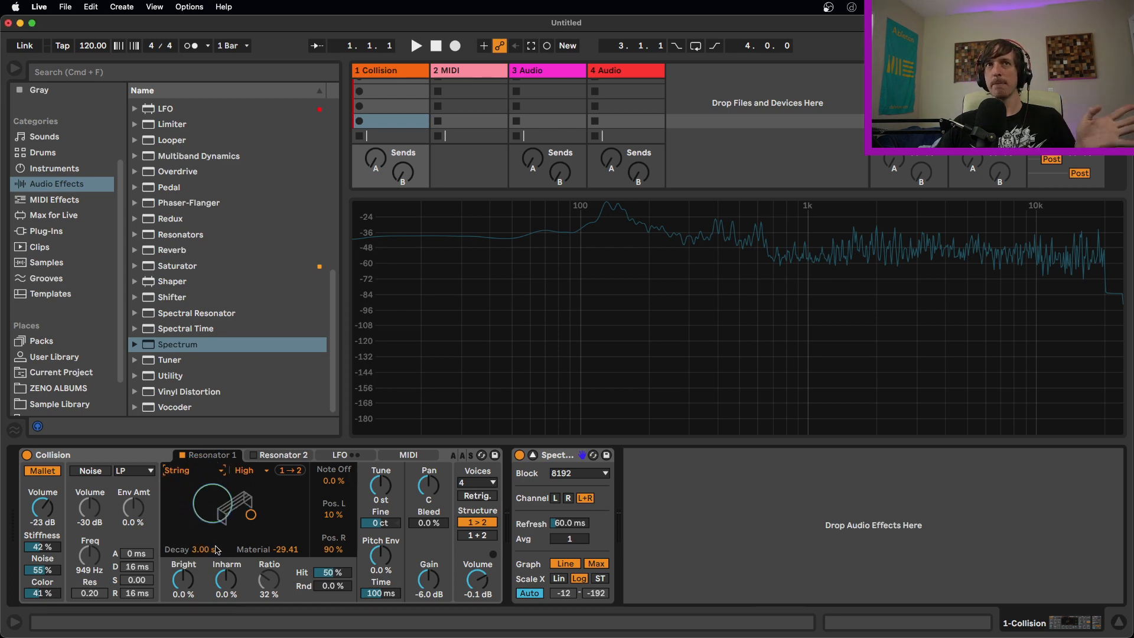
click(207, 480)
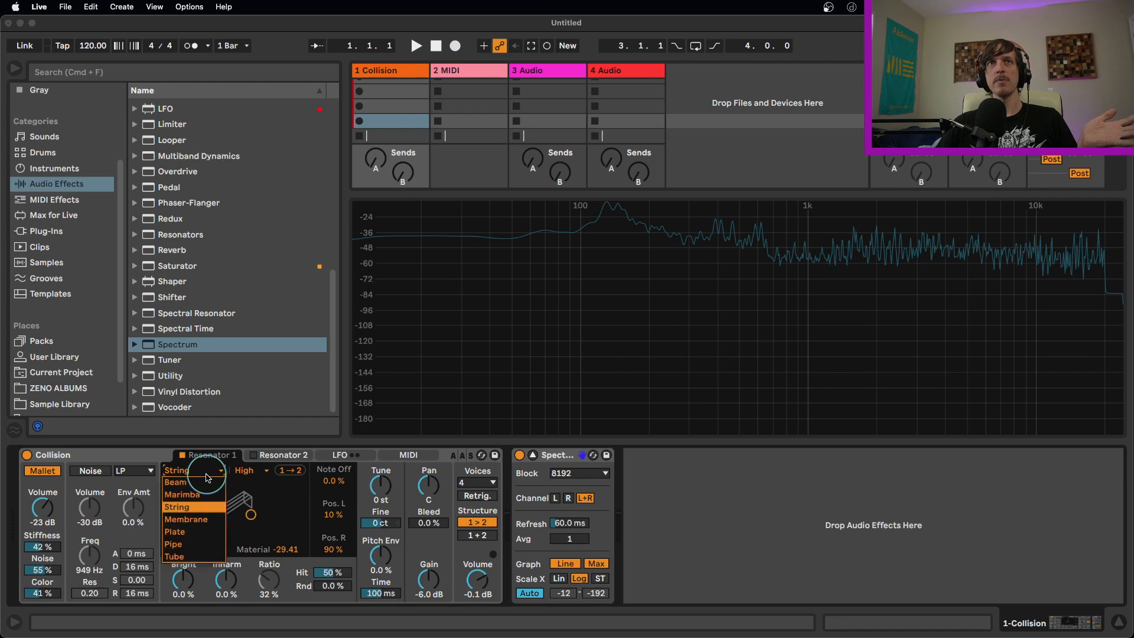
click(204, 501)
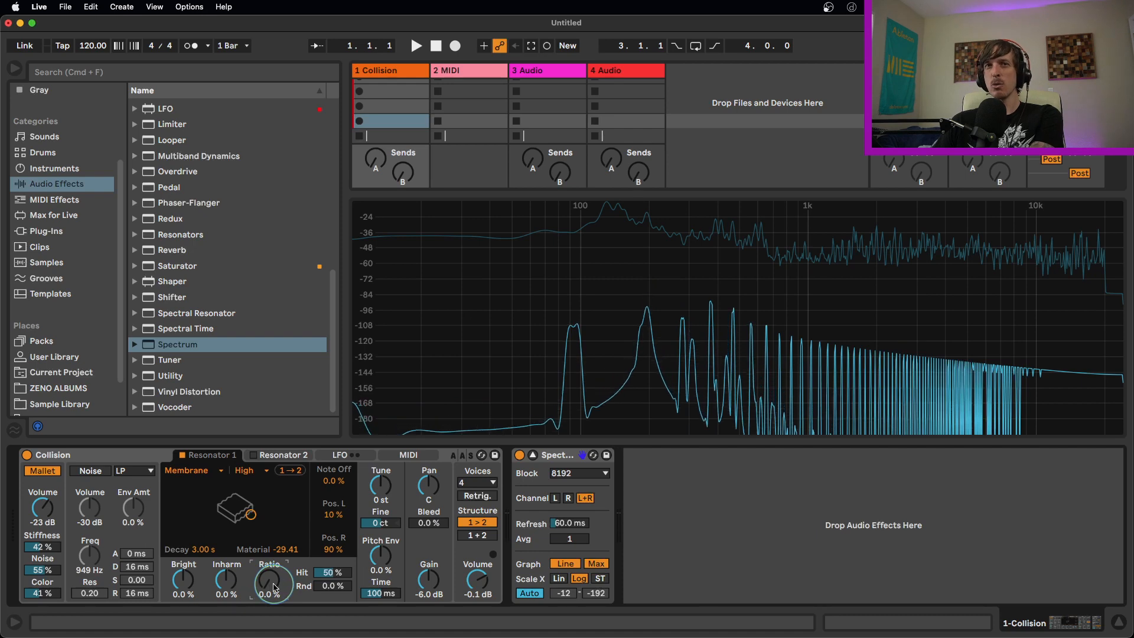
Audition the membrane's Ratio at 23%, 87% and 72%, with the mallet's Noise at 20% and Material at -34.38
drag(274, 588, 274, 553)
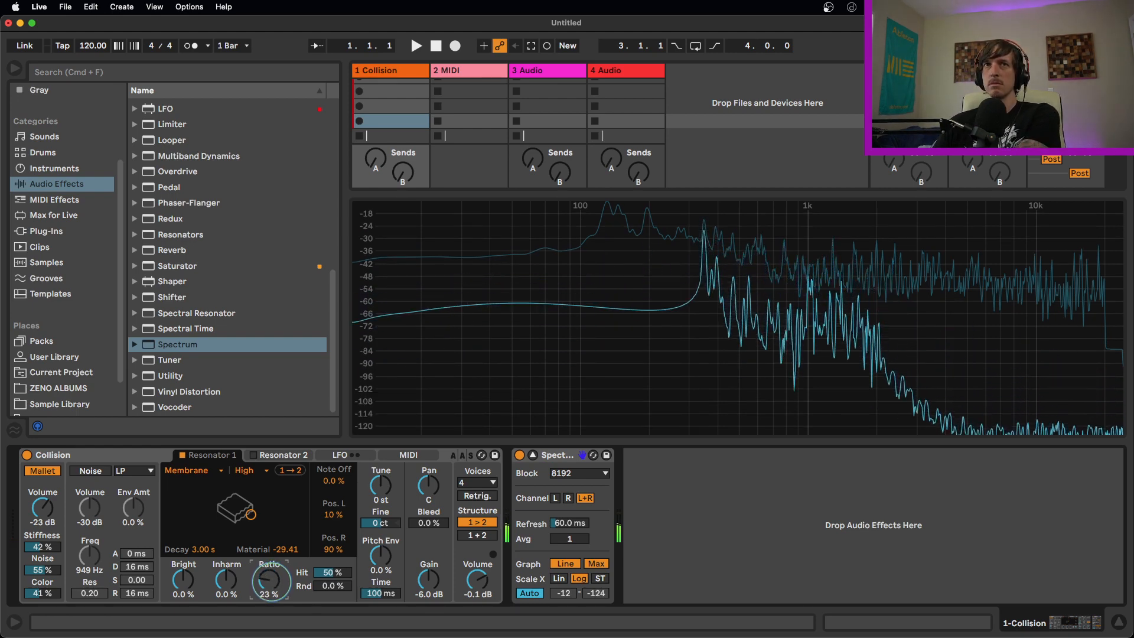
drag(35, 571, 35, 574)
drag(272, 585, 274, 583)
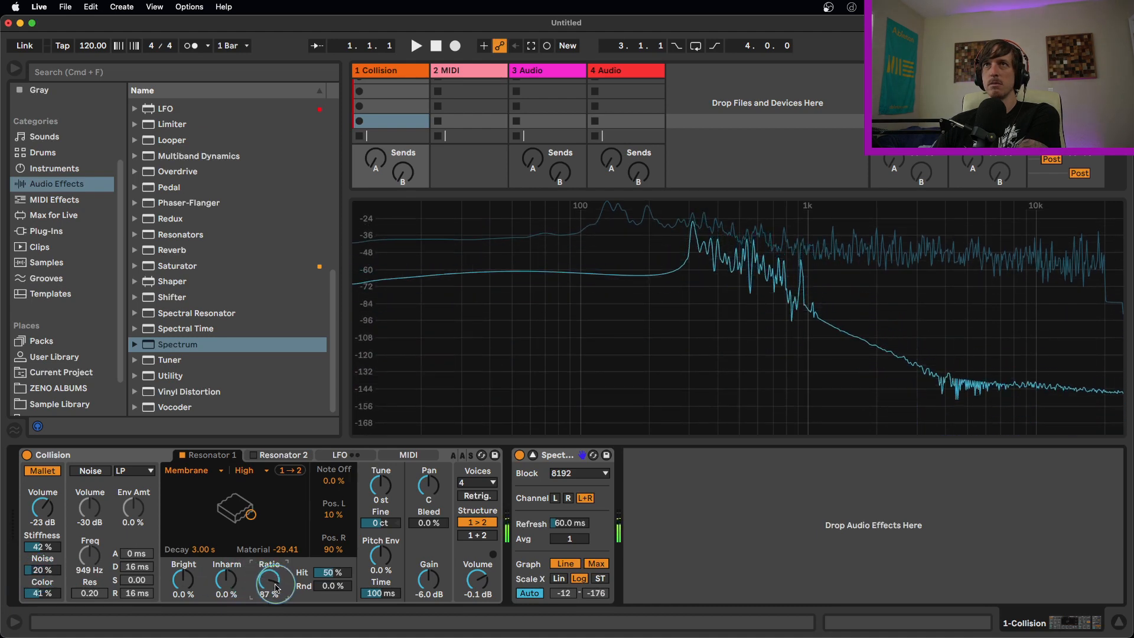
drag(286, 550, 273, 548)
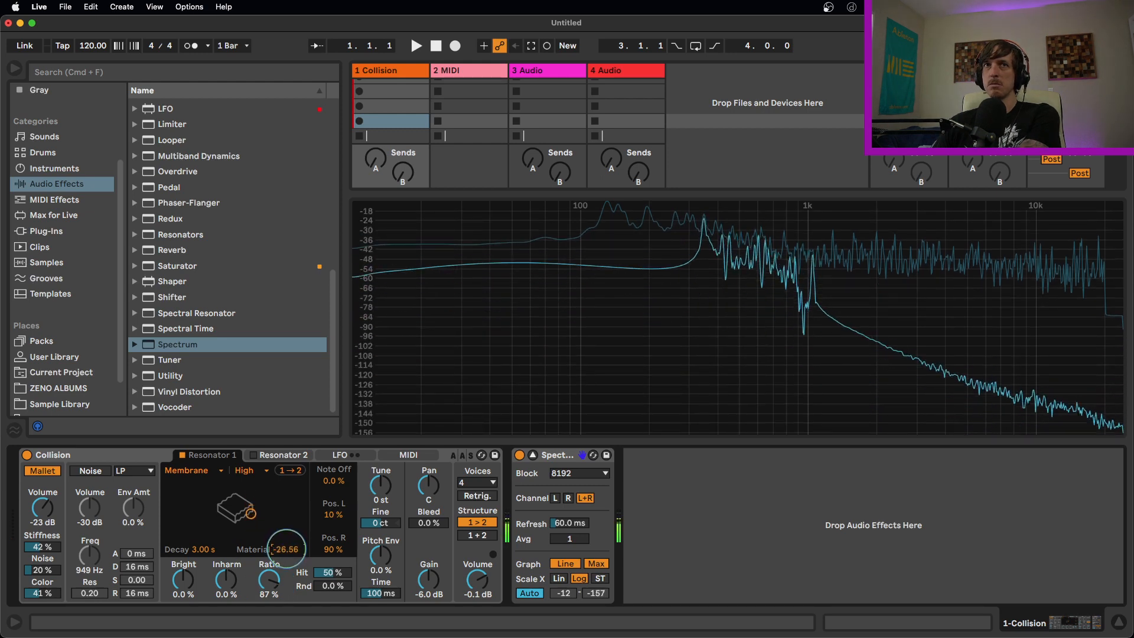
drag(270, 578, 271, 586)
Set the membrane's Bright to -33% and reset its Inharm and Ratio to 0%
click(225, 582)
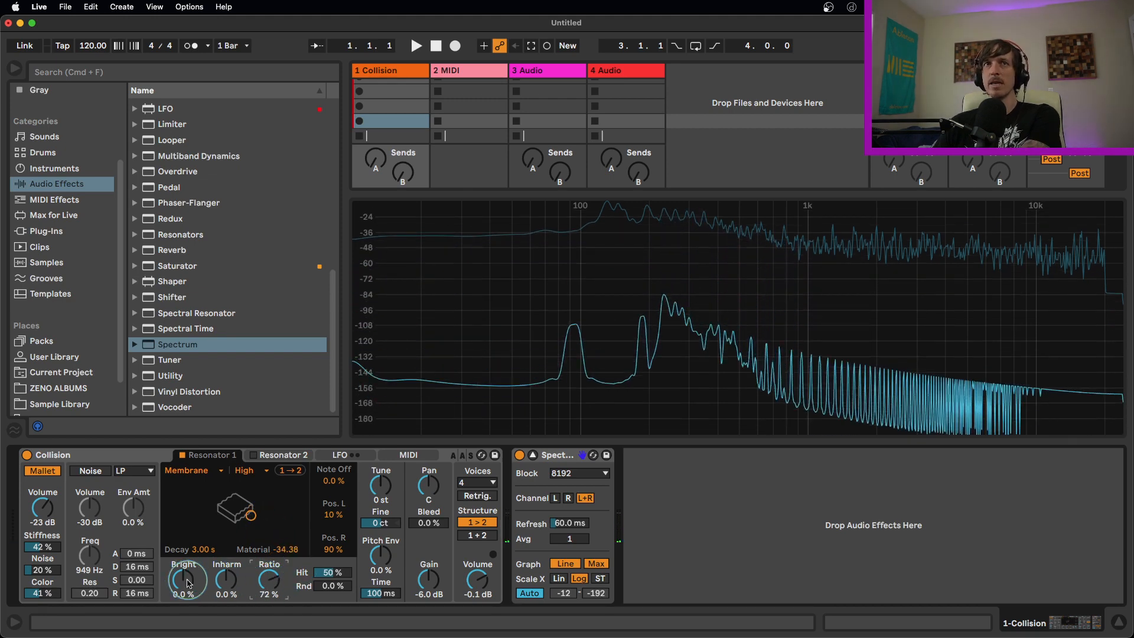
drag(225, 584, 183, 593)
double_click(222, 579)
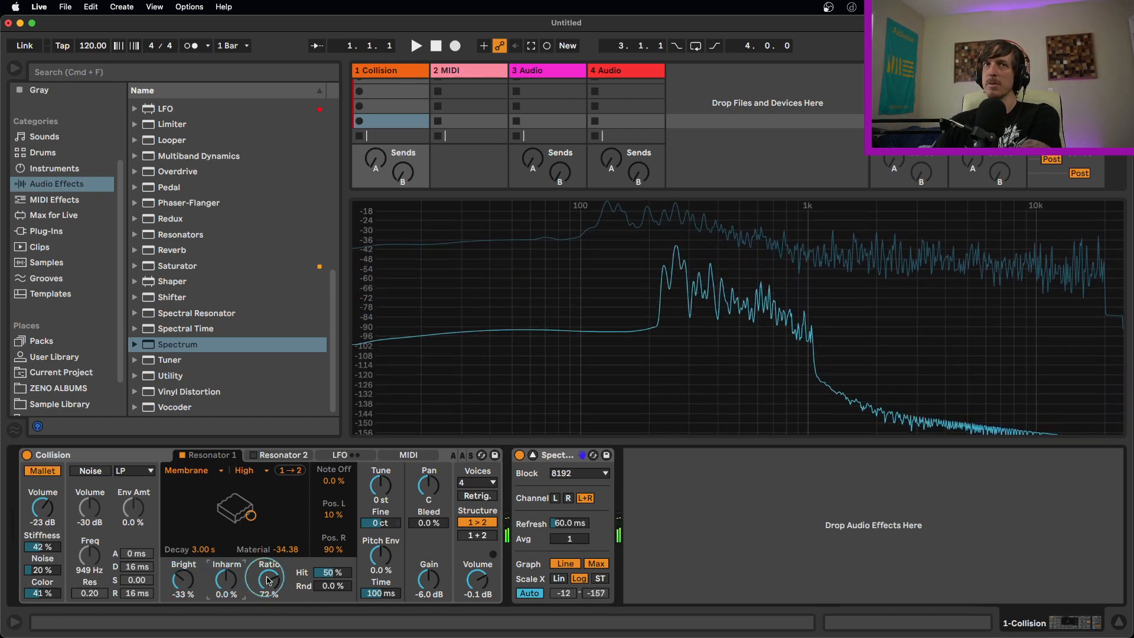
double_click(268, 579)
Switch Resonator 1 to Plate, audition Ratio at 79% and 9.5%, and reset Bright to 0%
click(207, 472)
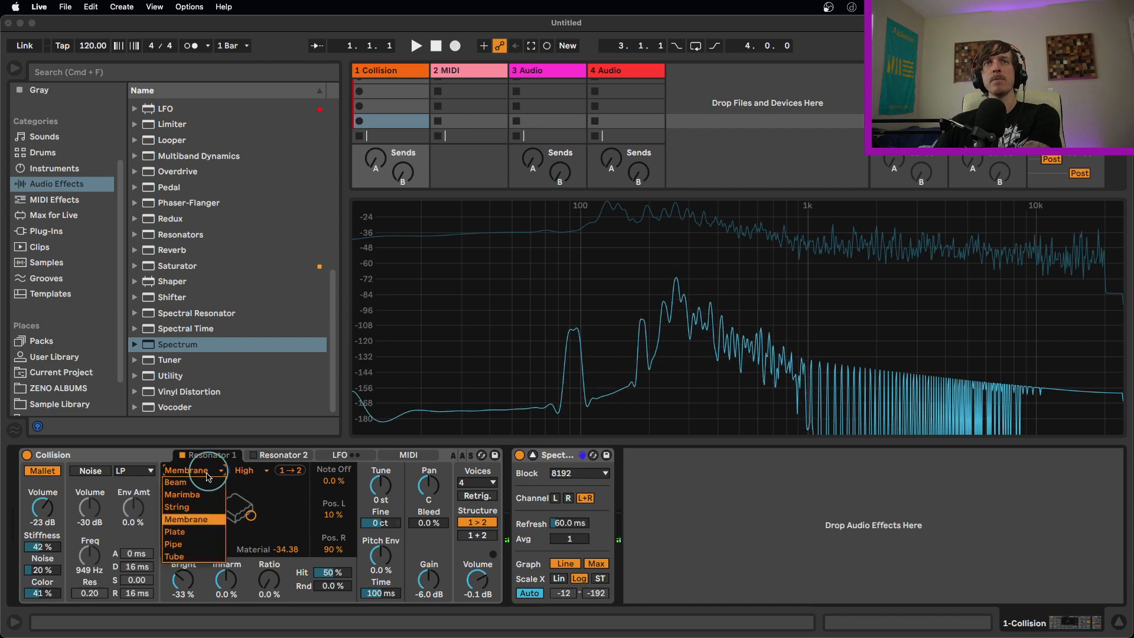
click(188, 532)
click(269, 579)
drag(268, 580, 269, 535)
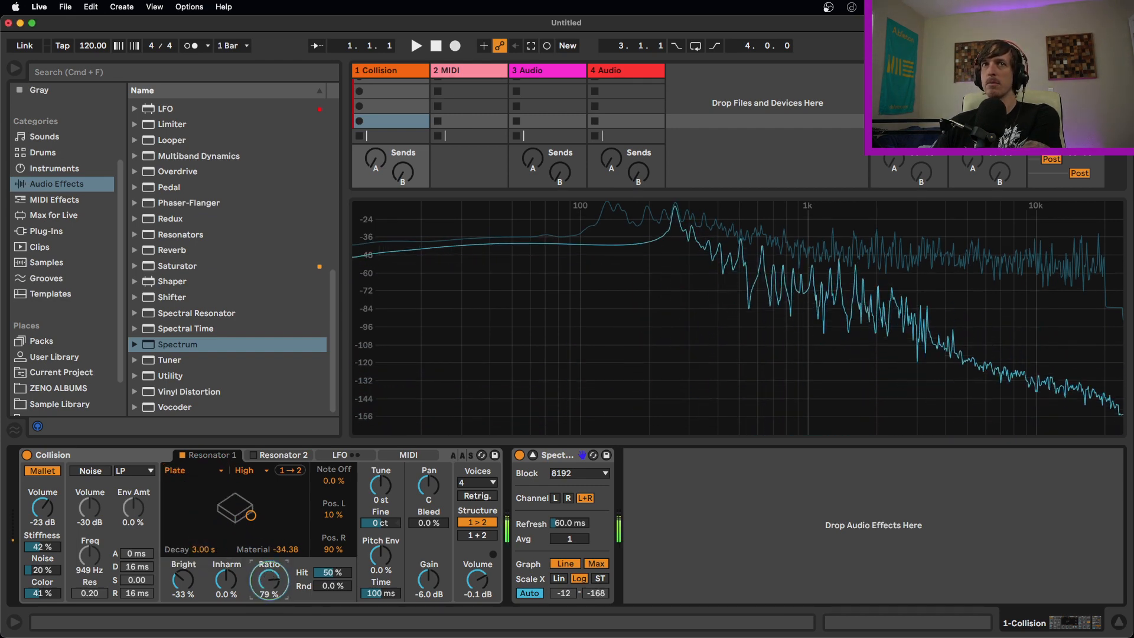
drag(269, 579, 269, 633)
double_click(184, 581)
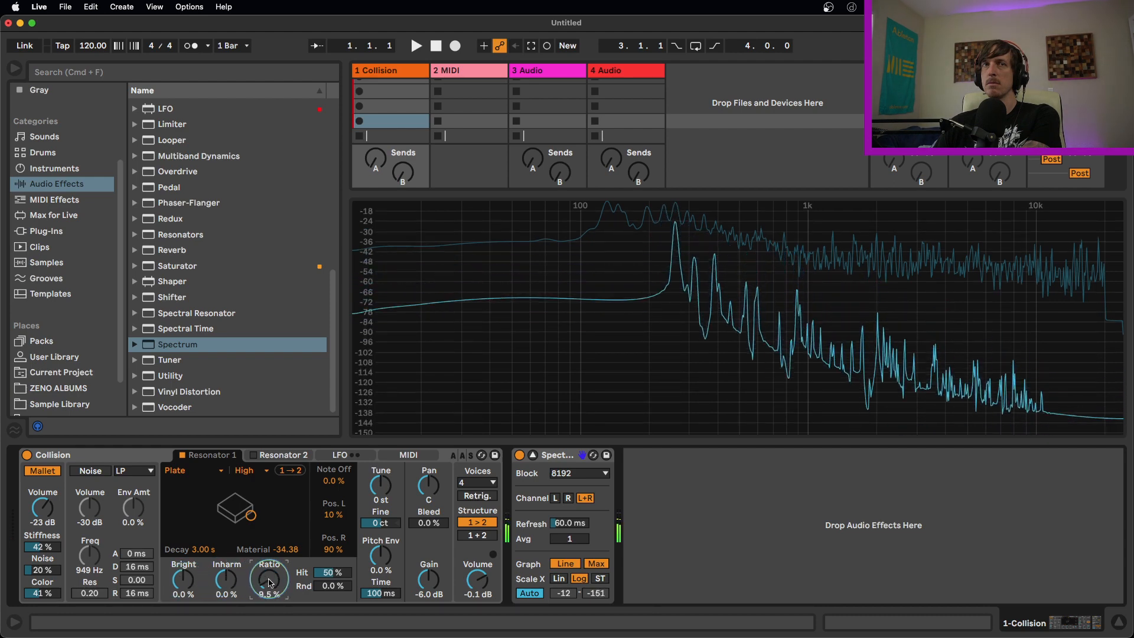
Switch Resonator 1 to Pipe and audition its Opening at 0% and 39%, returning it to 100%
click(208, 472)
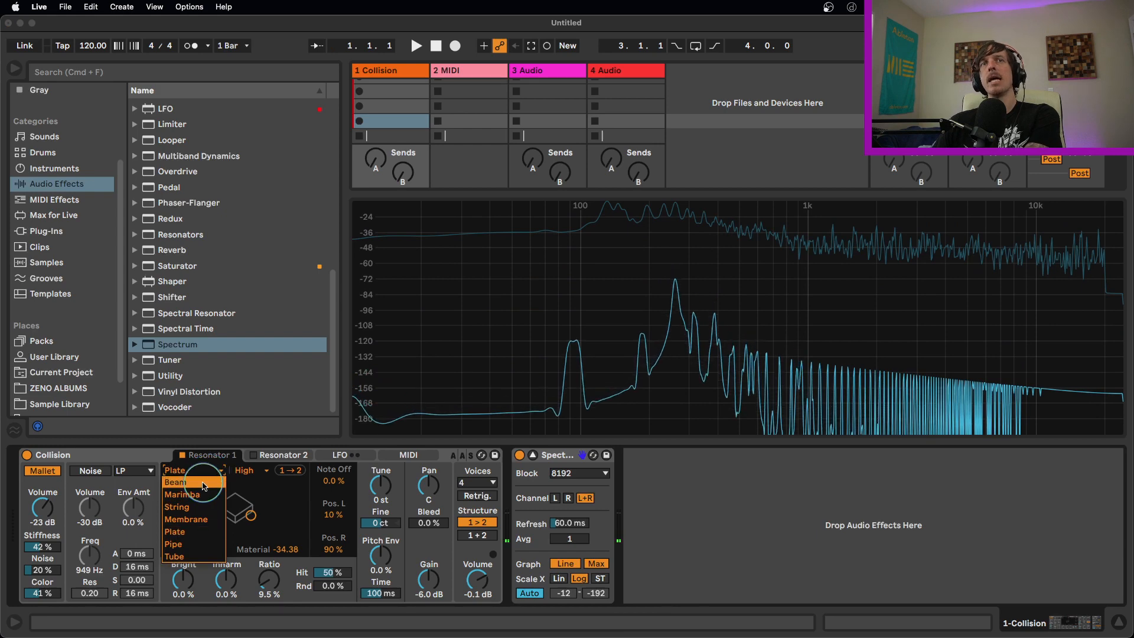
click(201, 545)
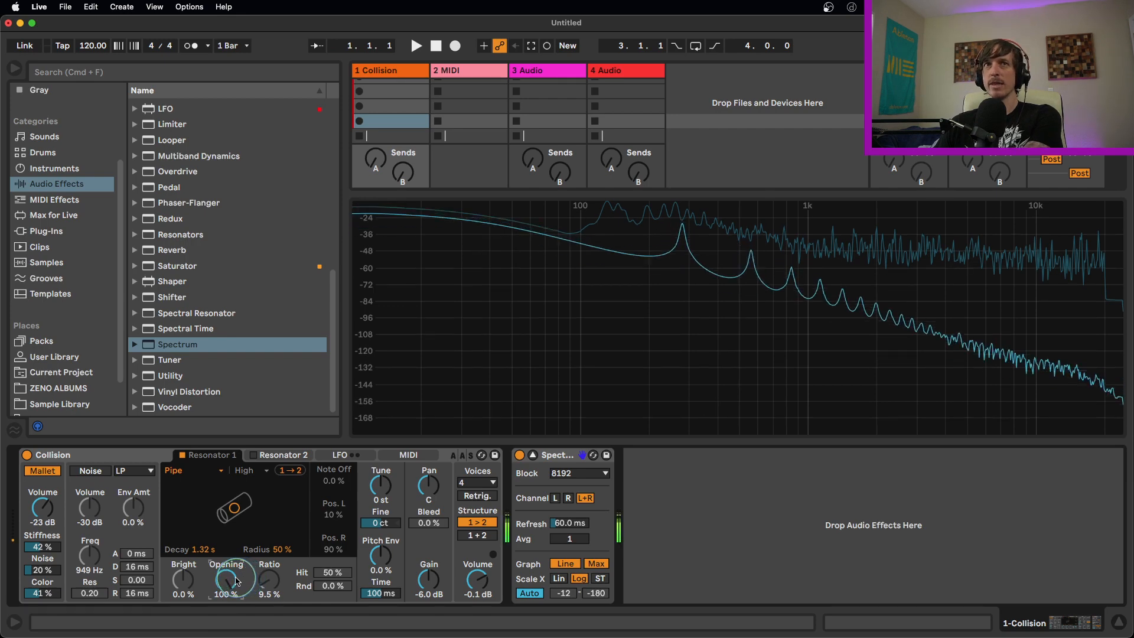
drag(226, 579, 225, 635)
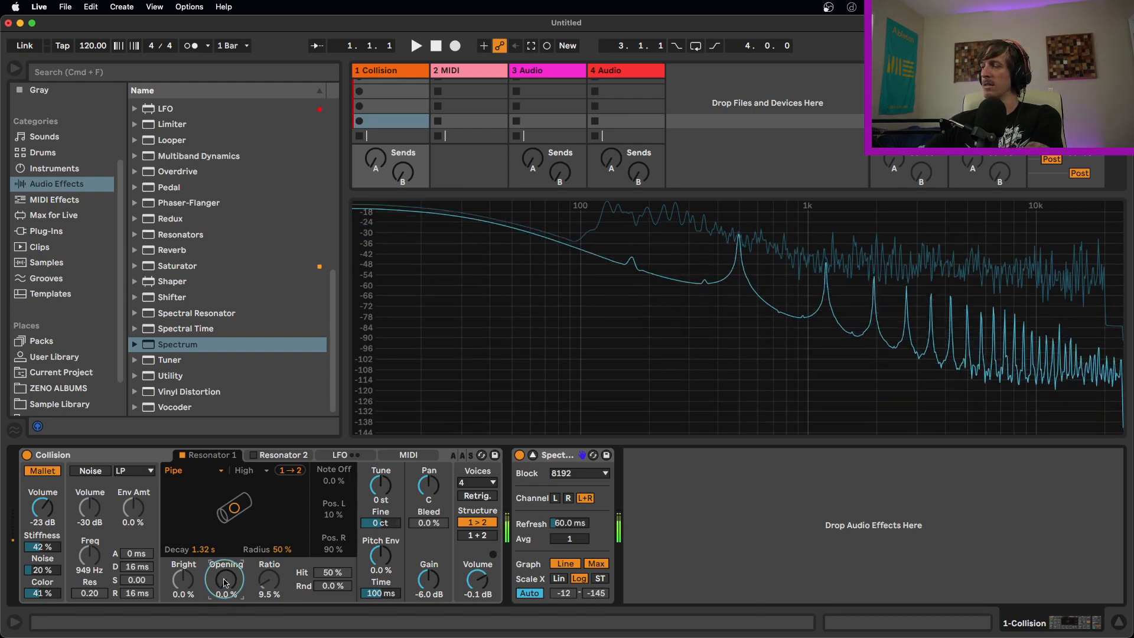
drag(225, 583, 207, 486)
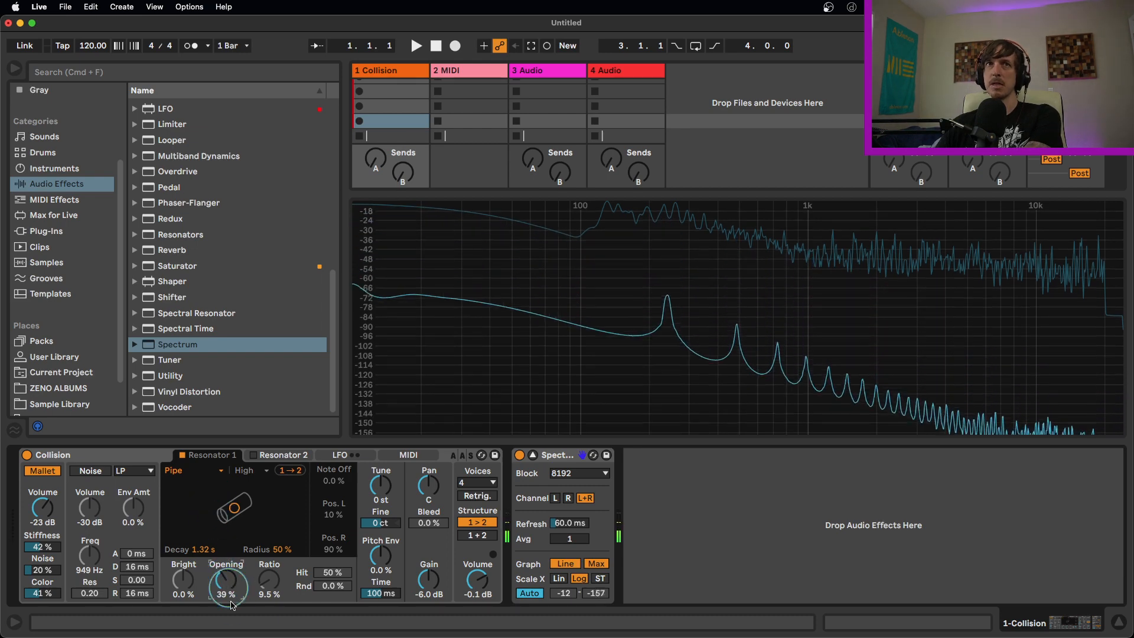
Switch Resonator 1 to Tube and set its Ratio to 16%
click(177, 470)
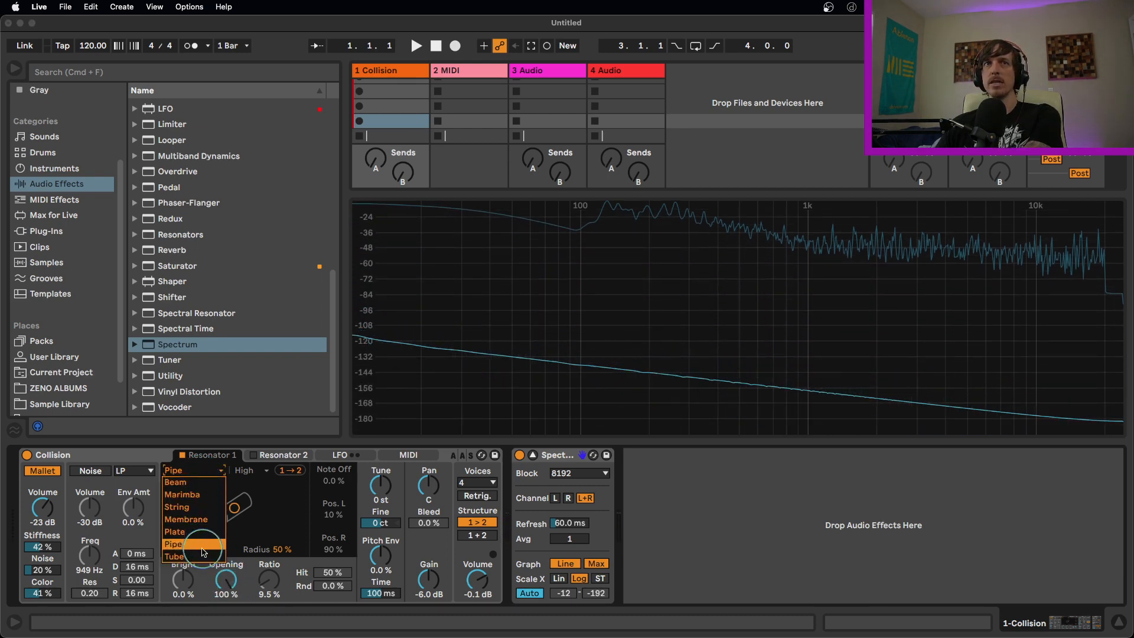
click(177, 552)
click(186, 583)
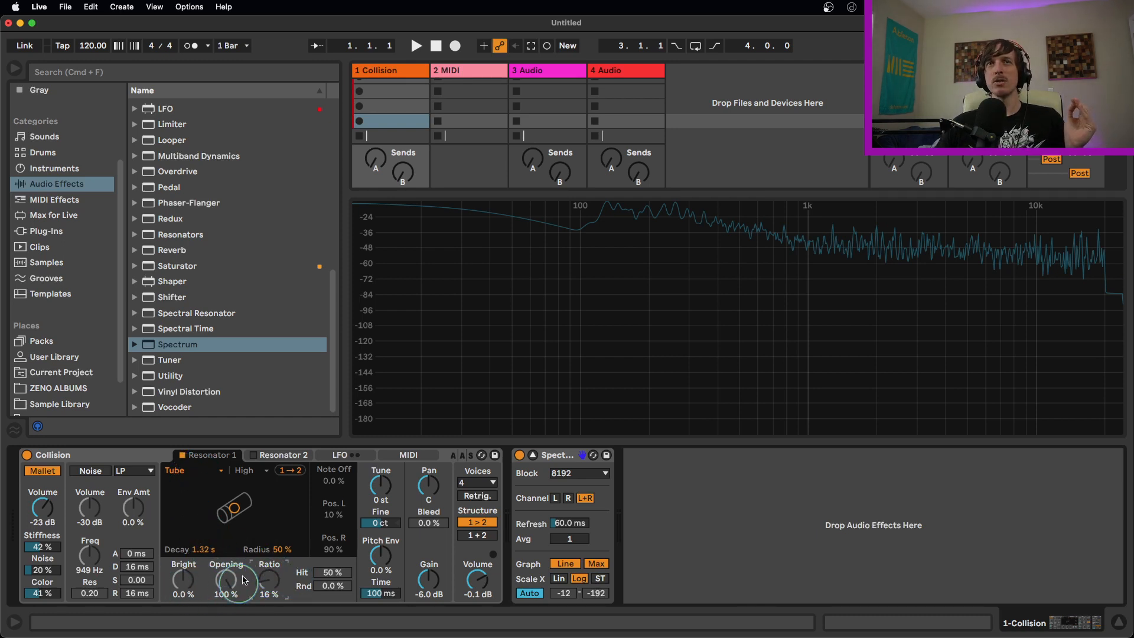
Switch Resonator 1 to Marimba and reset its Material to 0.00
click(204, 474)
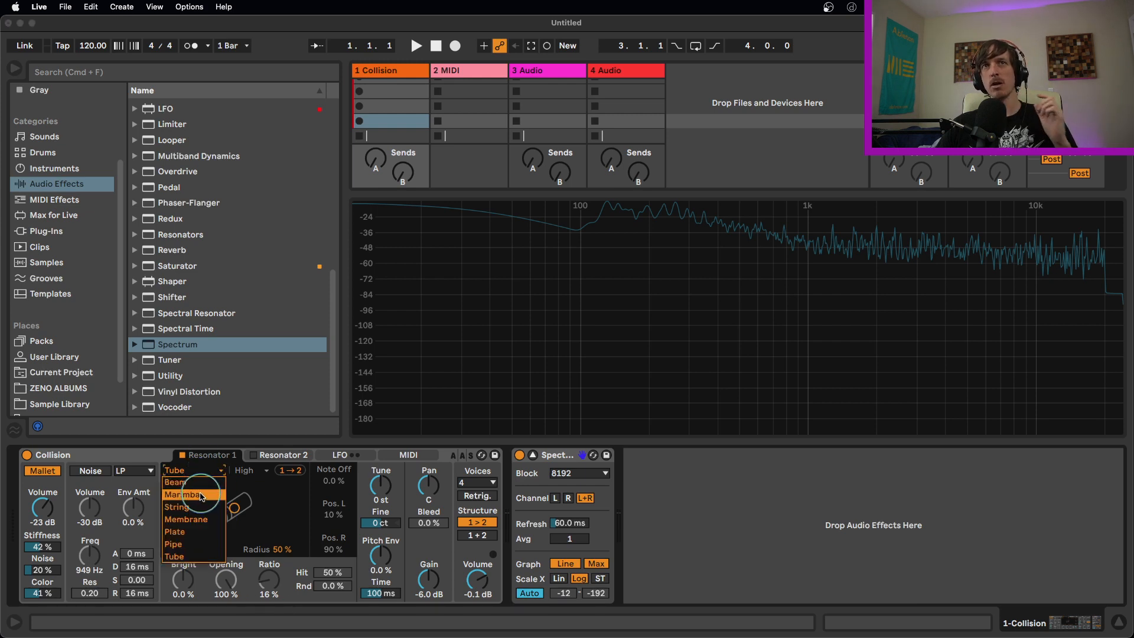
click(186, 494)
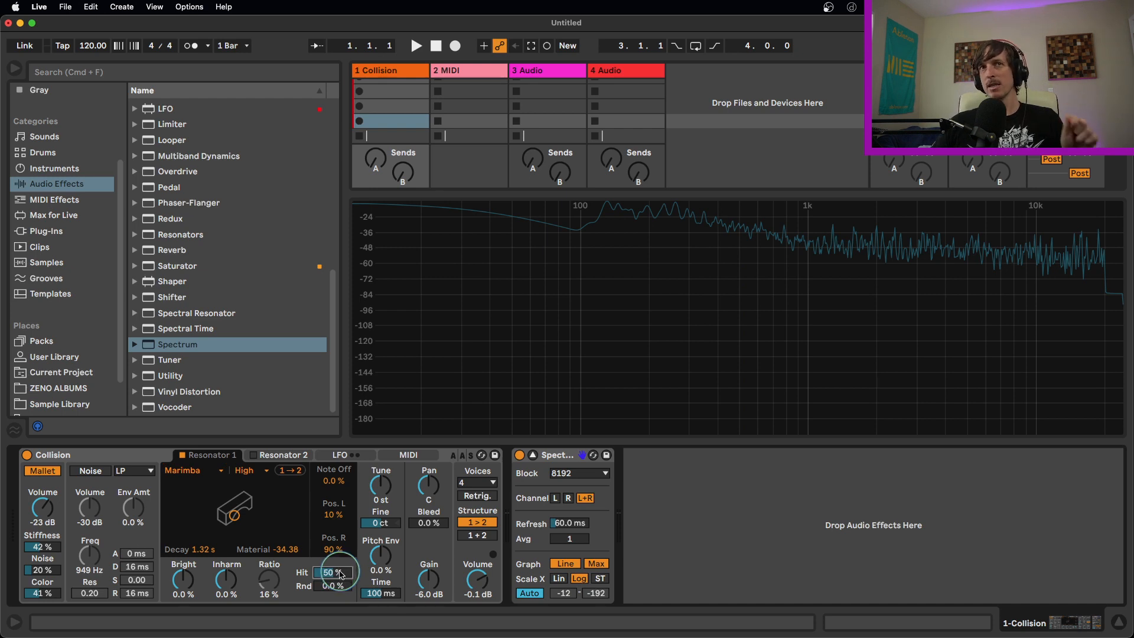
double_click(286, 551)
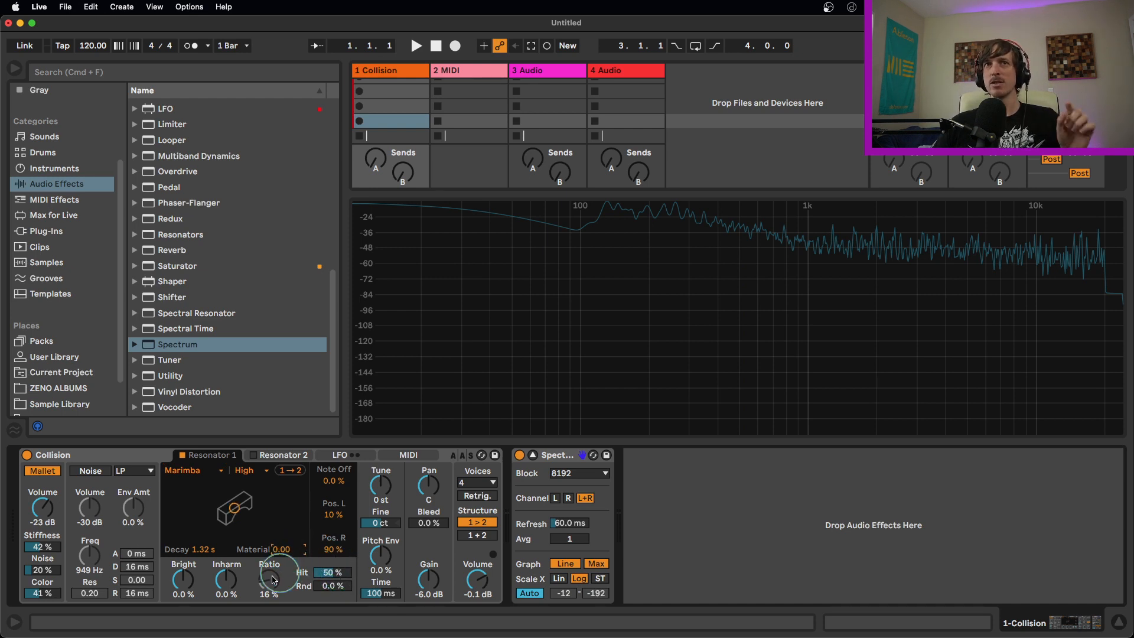
Audition the marimba's Hit position at 100%, 23% and 0%
click(327, 574)
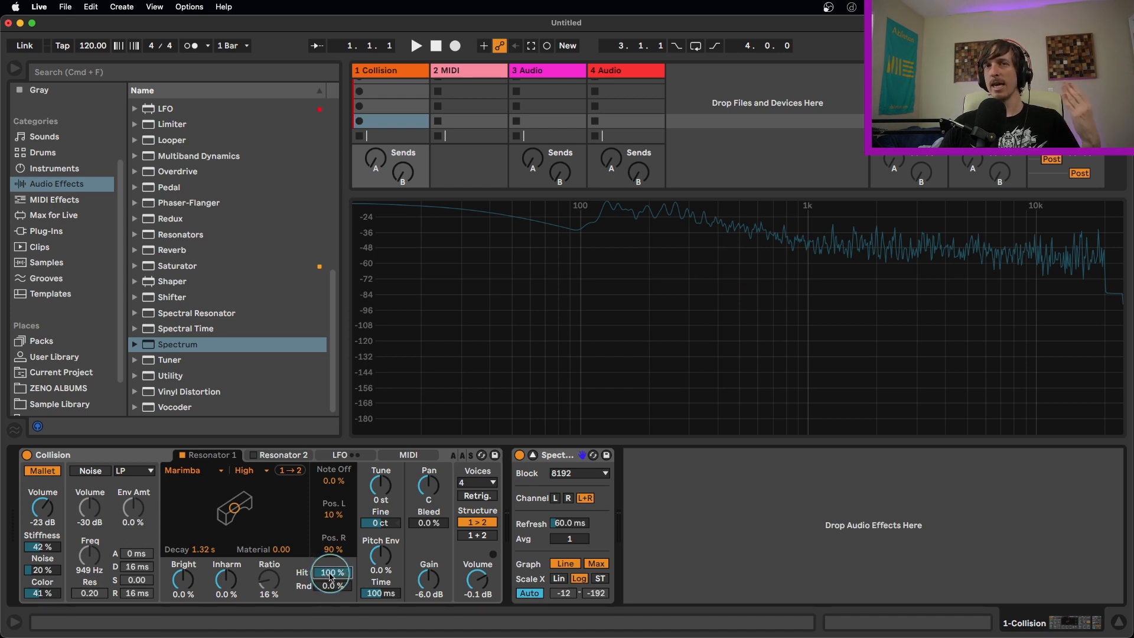
drag(331, 573, 332, 577)
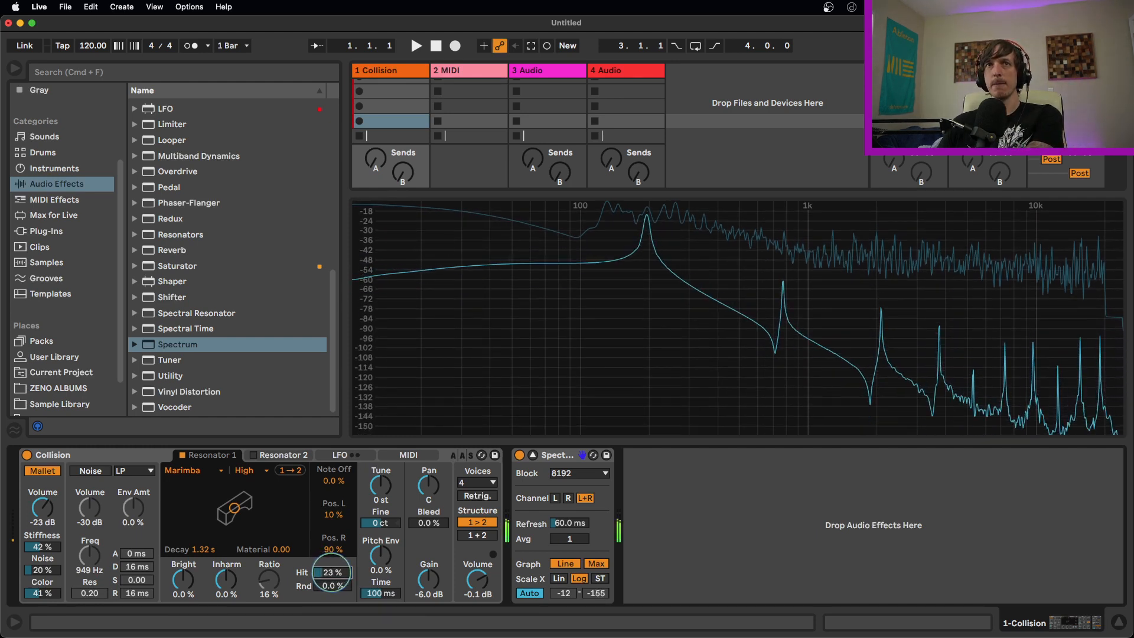
mouse_move(334, 576)
mouse_down()
mouse_move(334, 557)
mouse_move(332, 571)
mouse_up()
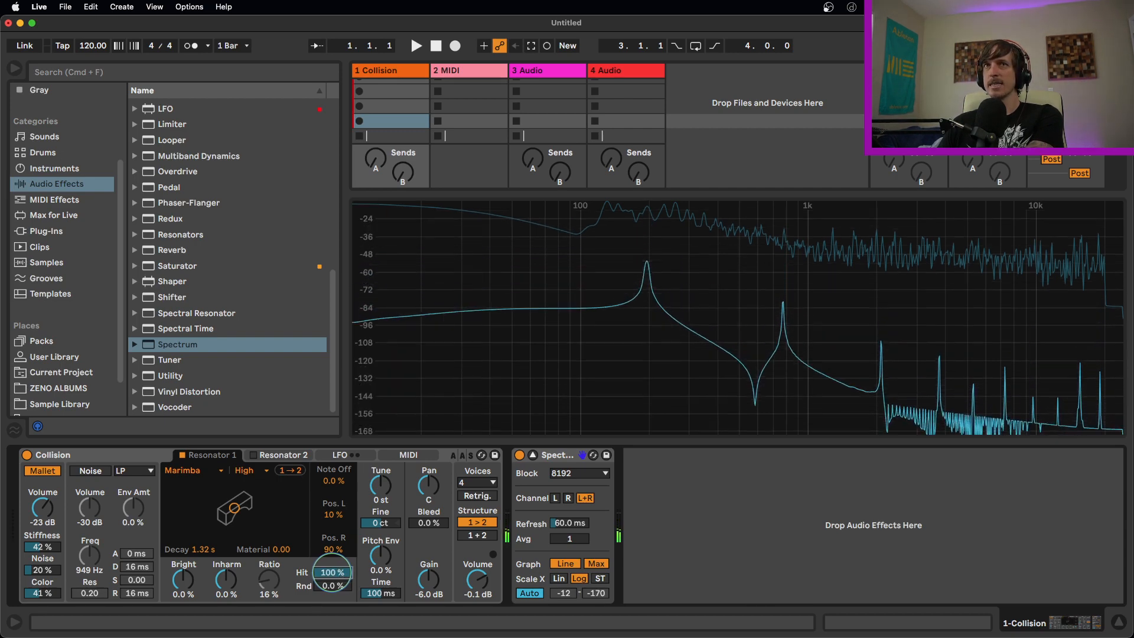
drag(332, 571, 332, 576)
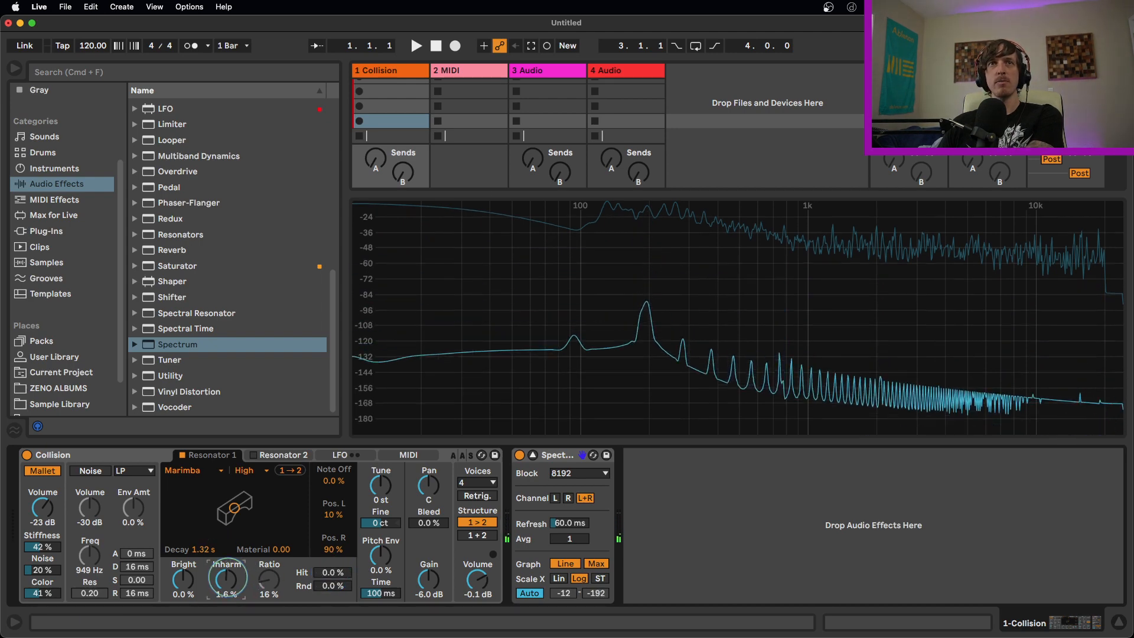
Set Inharm to 6.3%, Material to -52.94 and Decay to 3.94 s, and switch Resonator 1 to String
drag(228, 577, 256, 520)
click(189, 471)
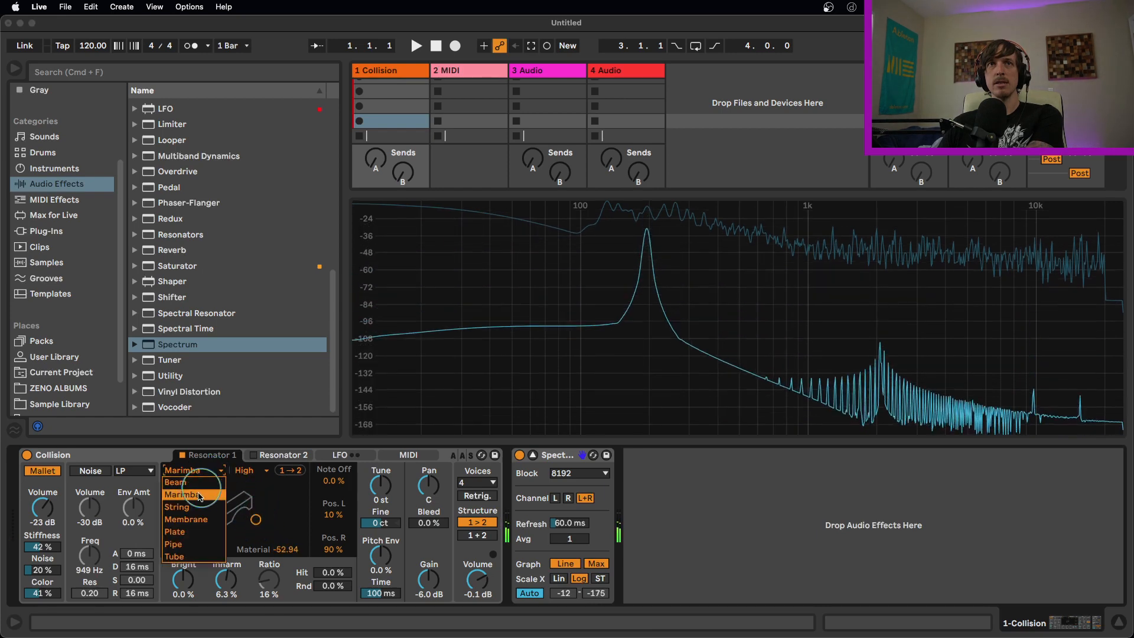
click(197, 506)
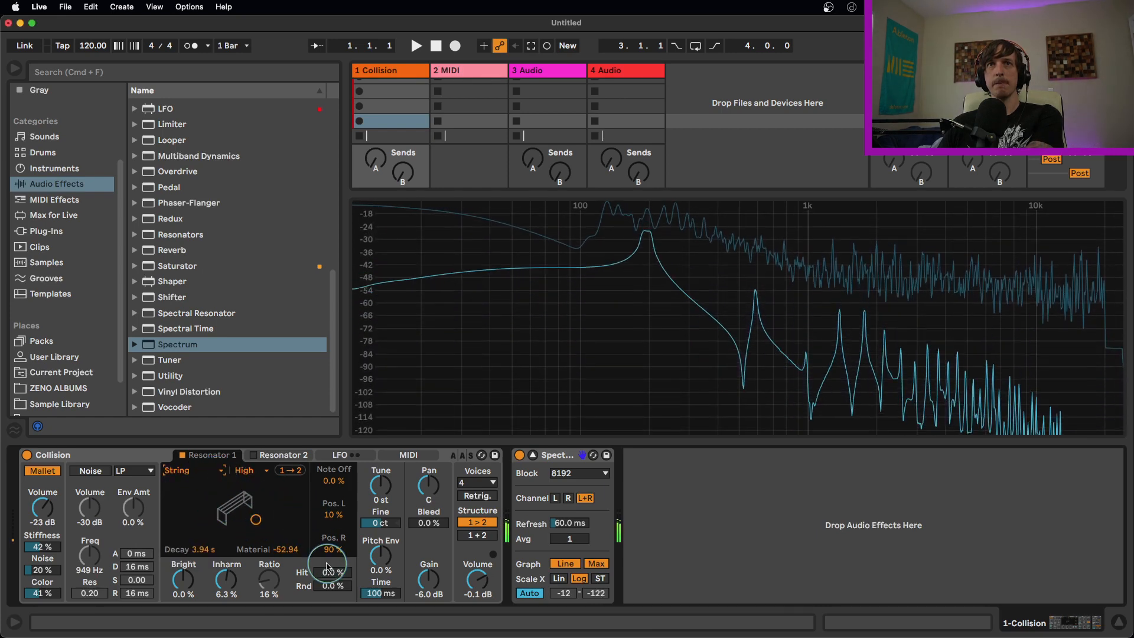
Audition the string's Hit position at 59%, 100% and 51%, with its randomization (Rnd) raised to 49%
drag(334, 576, 333, 571)
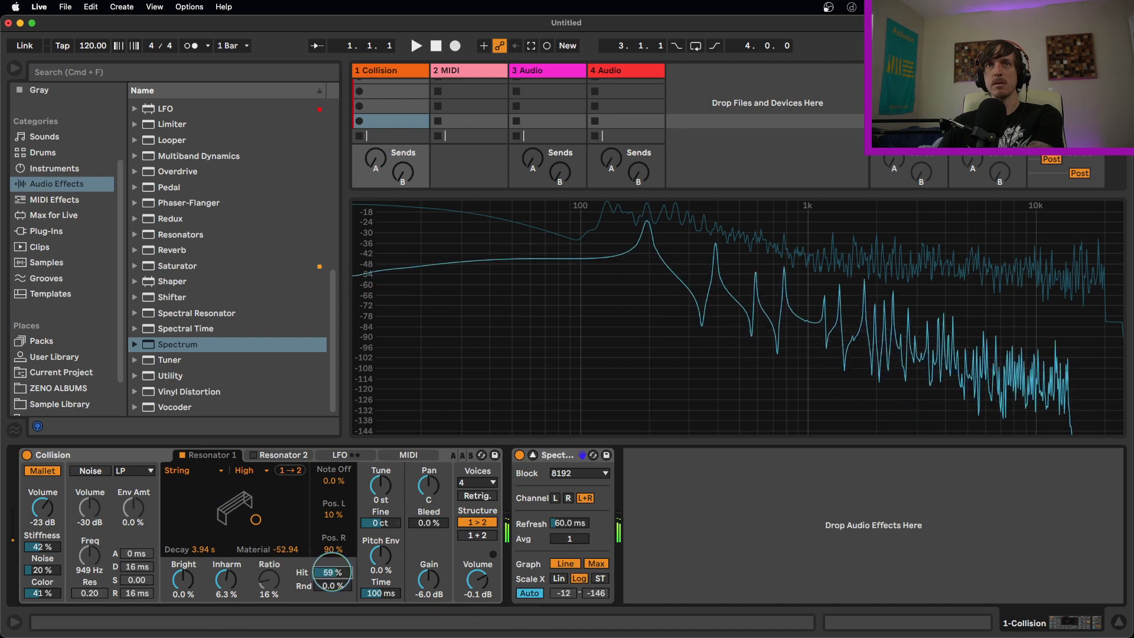
drag(332, 572, 332, 569)
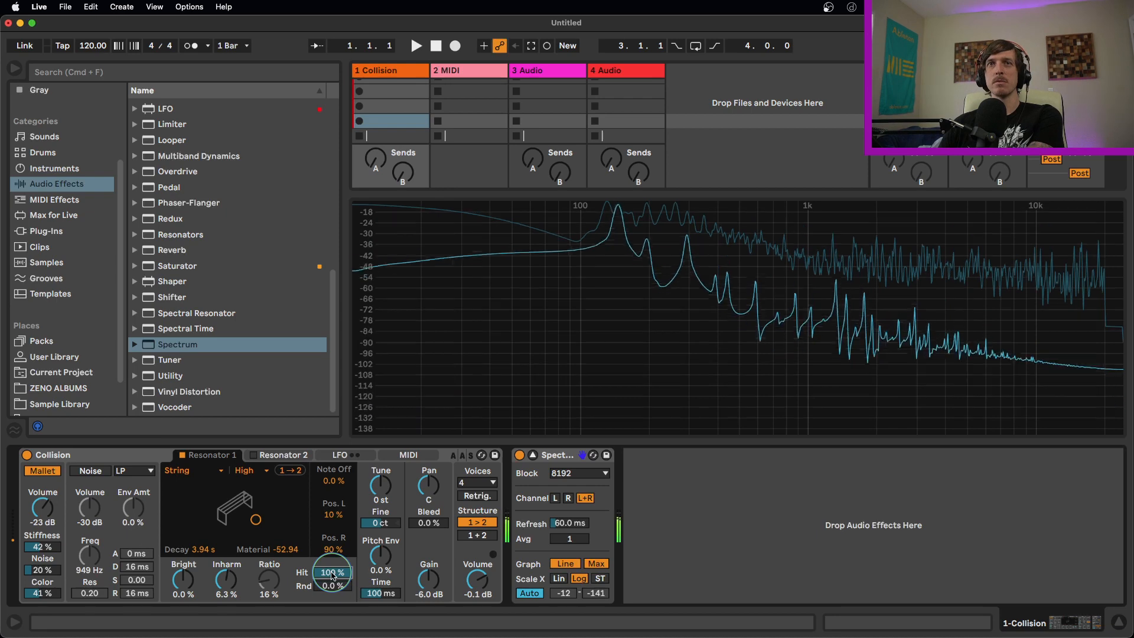
drag(332, 572, 334, 585)
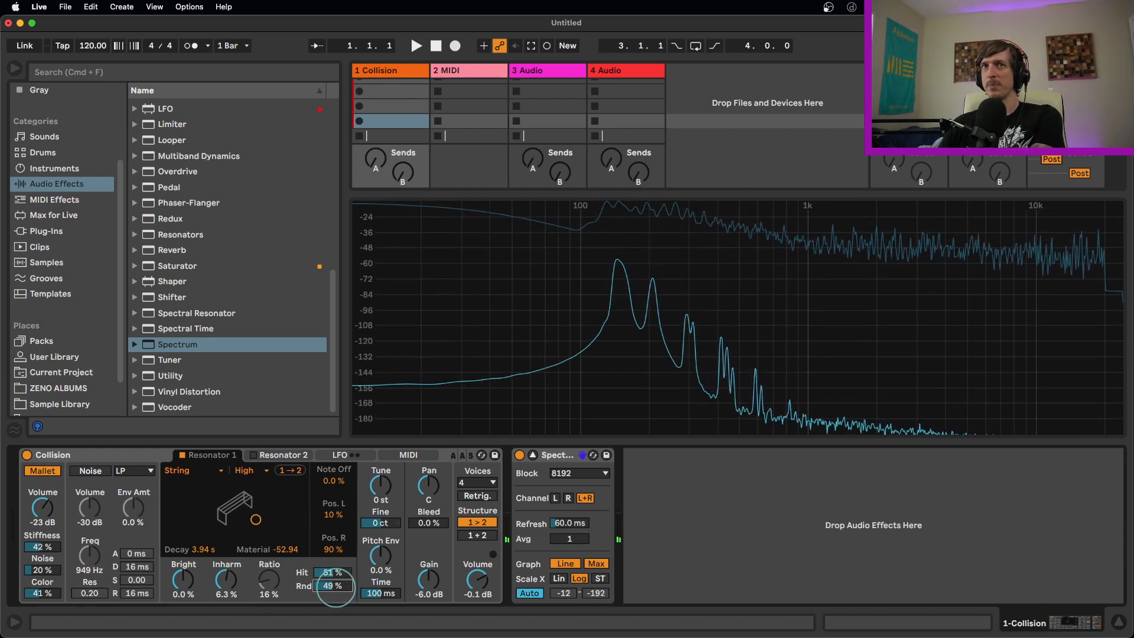
Reset the string's Rnd to 0% and its Hit position to 50%, and select the Pos. L value
double_click(335, 587)
double_click(336, 573)
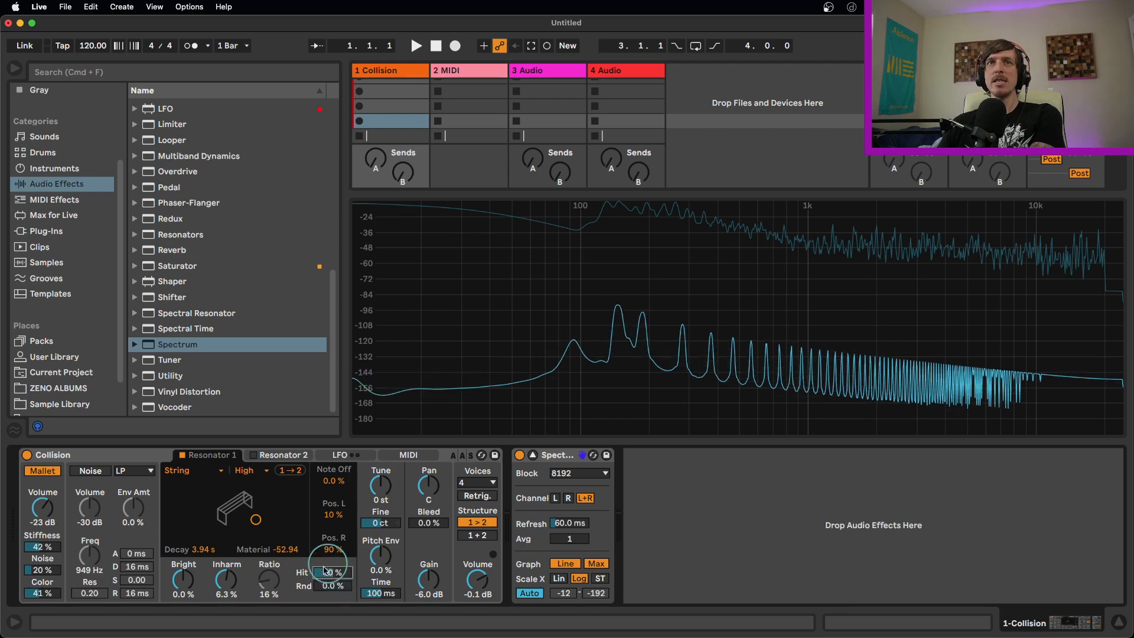
click(333, 516)
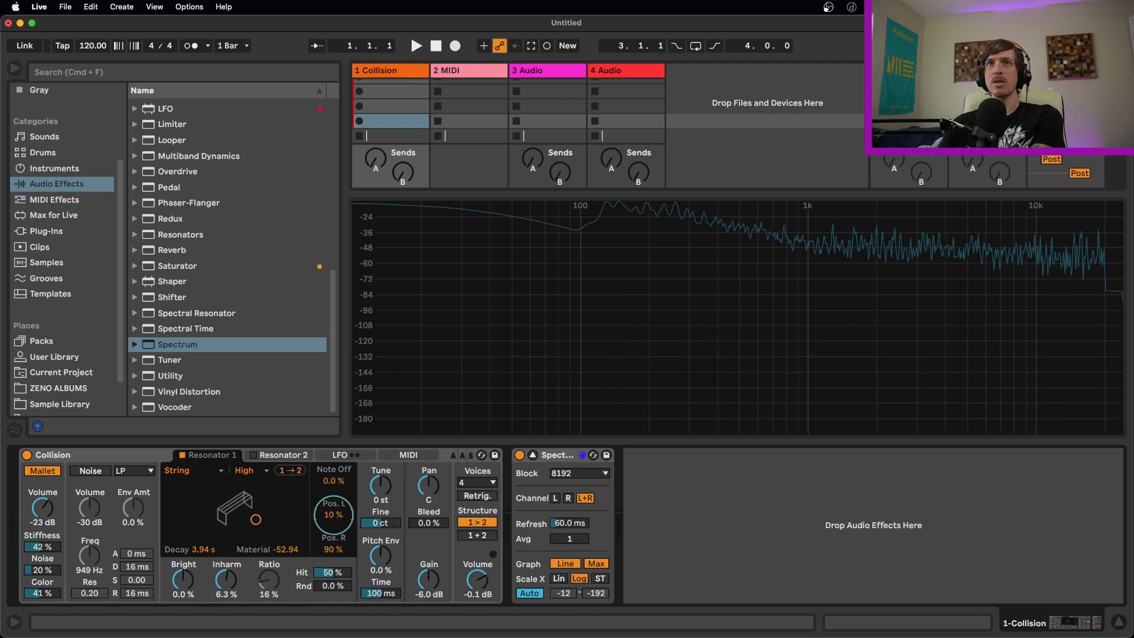
Audition the string with Pos. L at 0%, Pos. R at 21% and Hit at 86%, and restore them to 10%, 90% and 50%
click(334, 550)
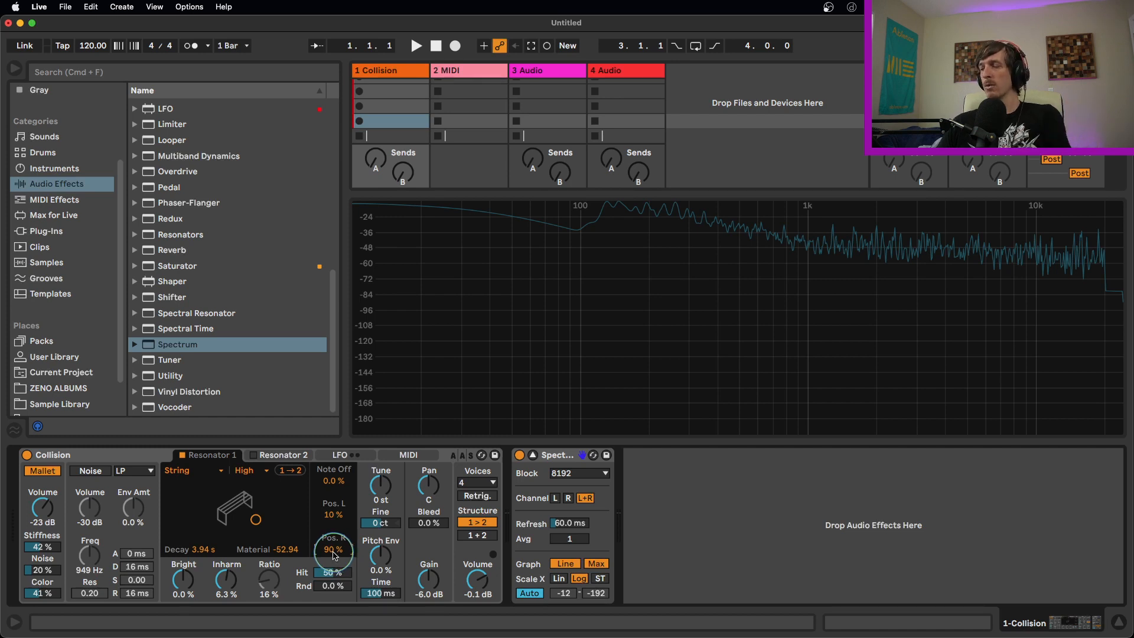
mouse_move(336, 525)
mouse_down()
mouse_move(335, 449)
mouse_move(333, 508)
mouse_up()
drag(338, 552, 335, 591)
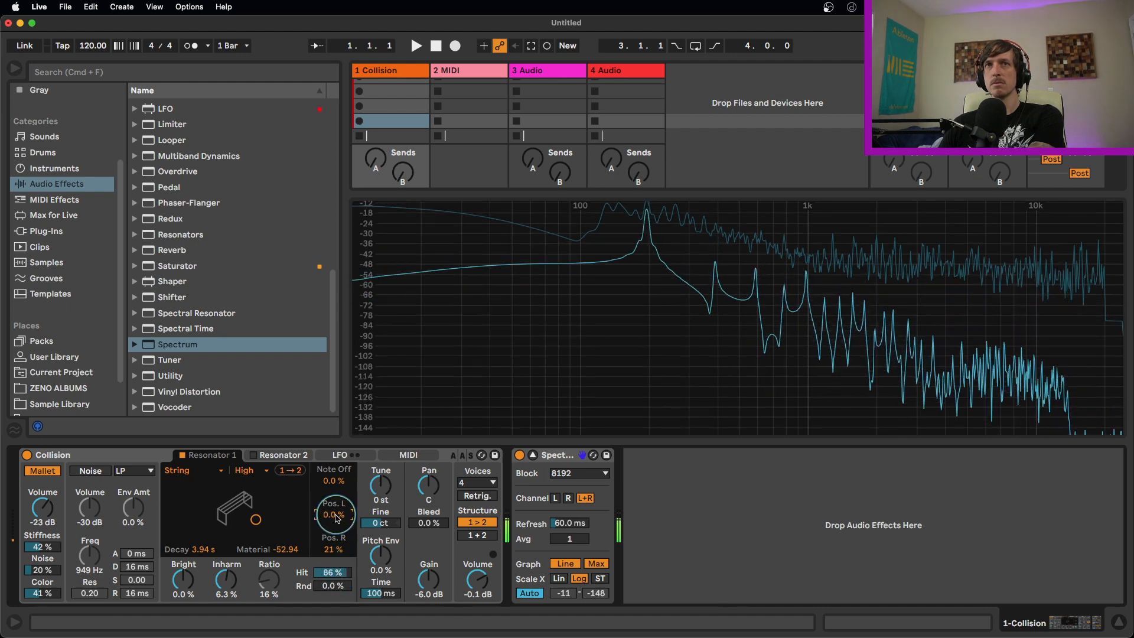
double_click(331, 573)
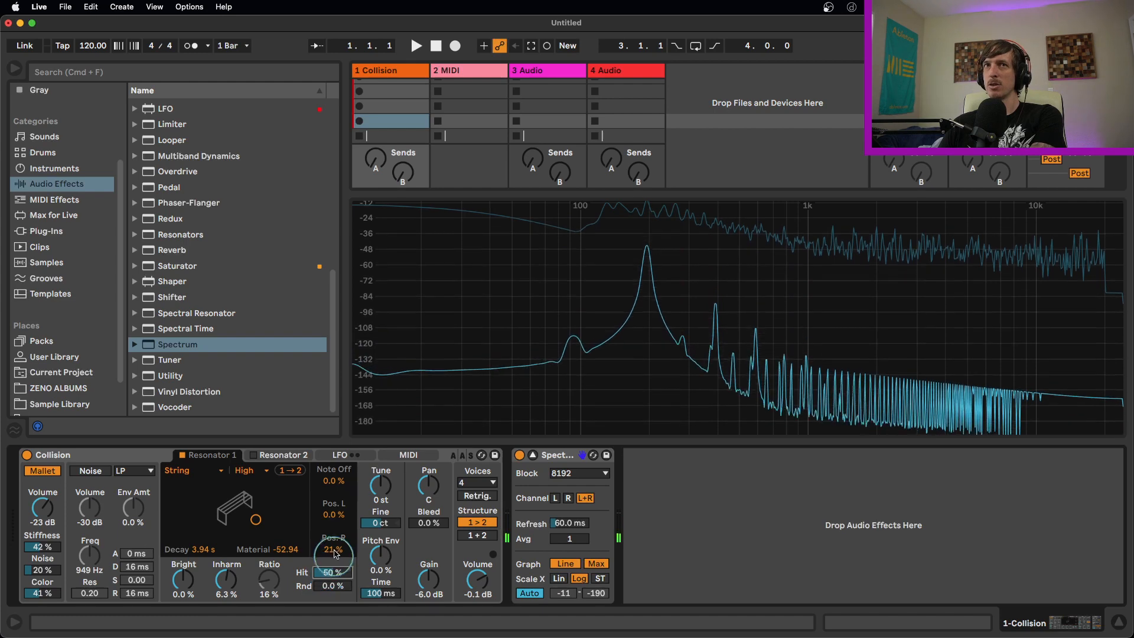
double_click(334, 517)
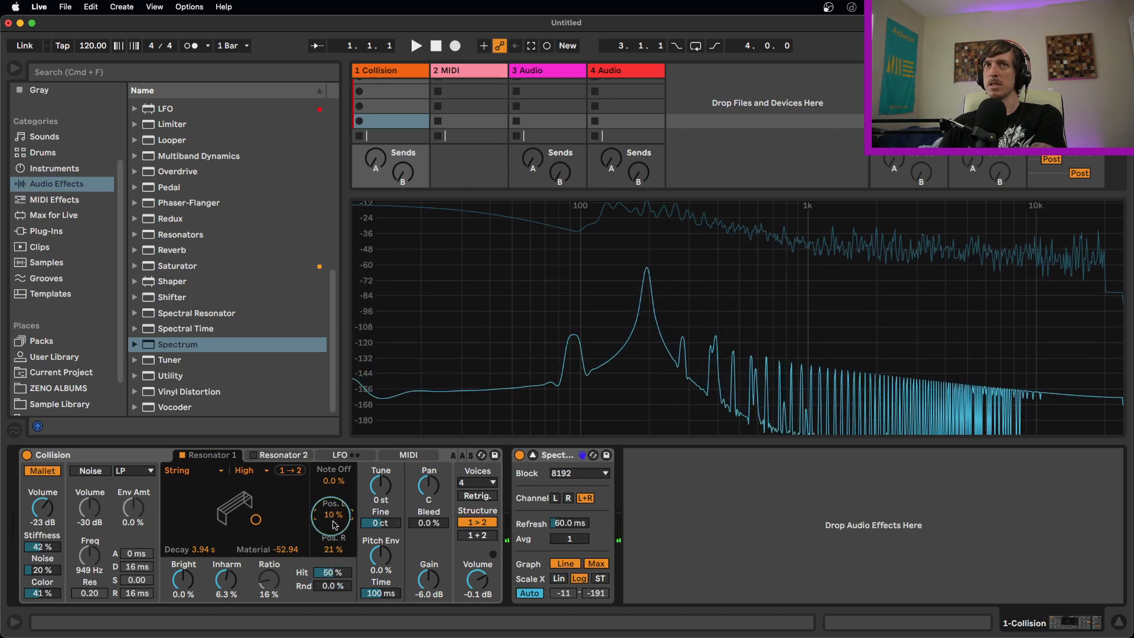
double_click(339, 569)
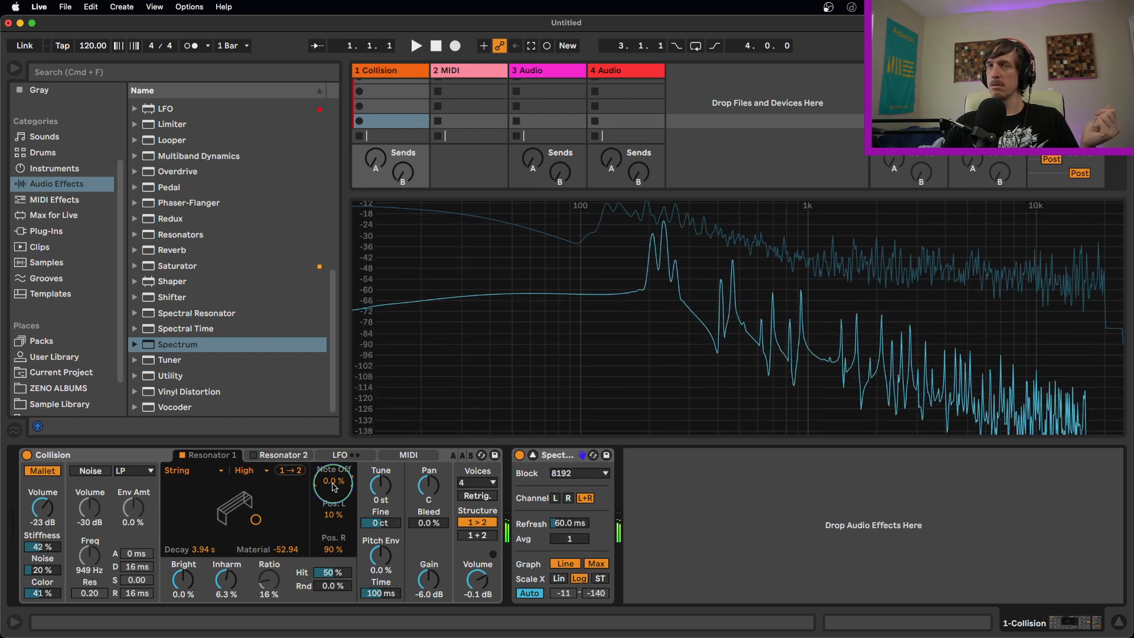
Audition the string's Note Off amount at 100%, 0% and 53%, and return it to 0%
drag(334, 488, 334, 485)
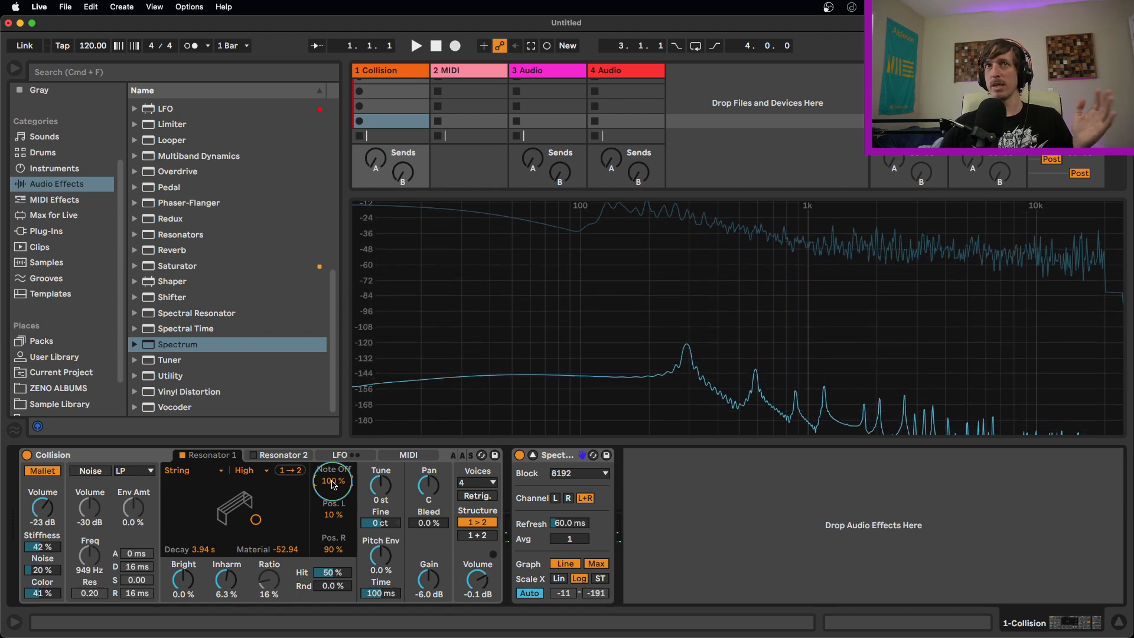
drag(333, 485, 334, 567)
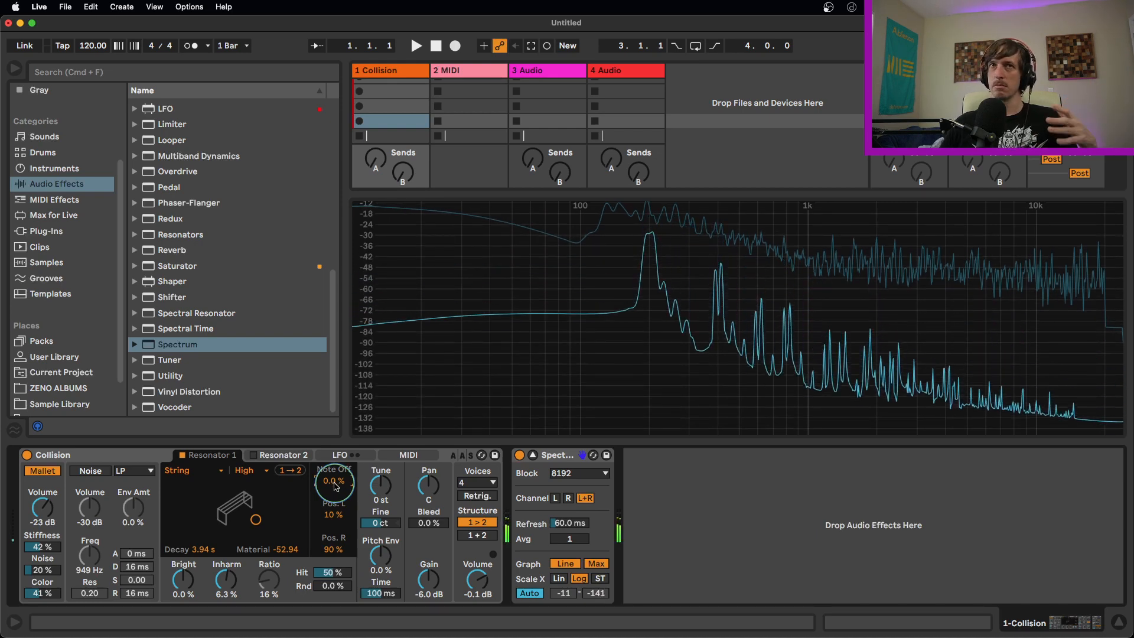
drag(335, 485, 336, 442)
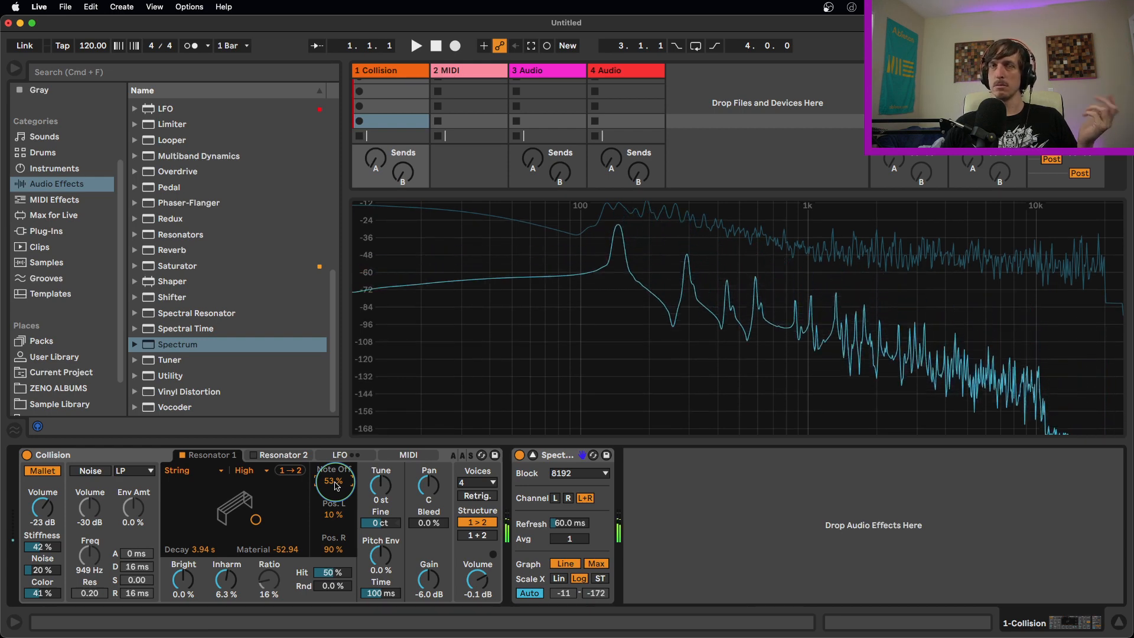
drag(336, 485, 336, 548)
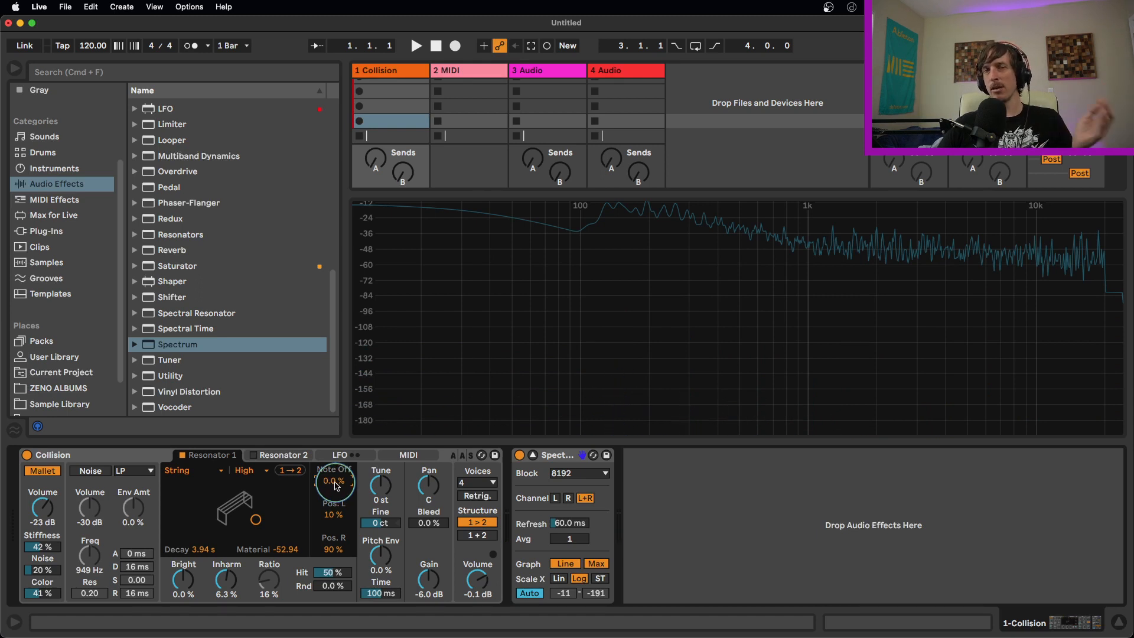
drag(334, 481, 335, 521)
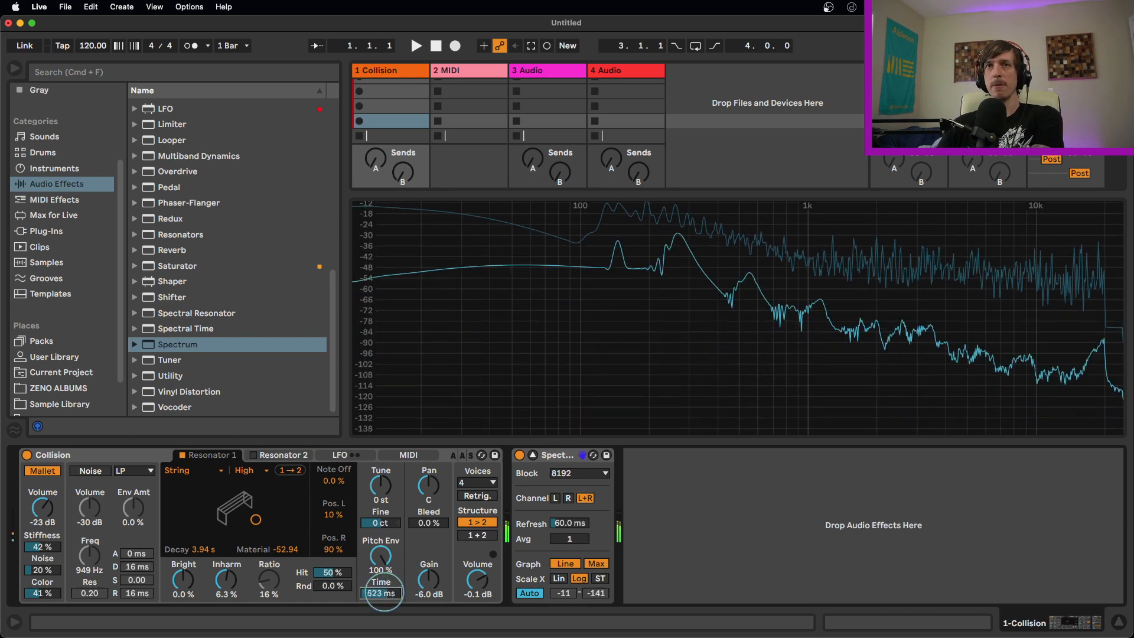
Audition the string's Pitch Env at 100% and -100% with Time at 1.15 s, and at 22% with 191 ms
drag(374, 595, 386, 597)
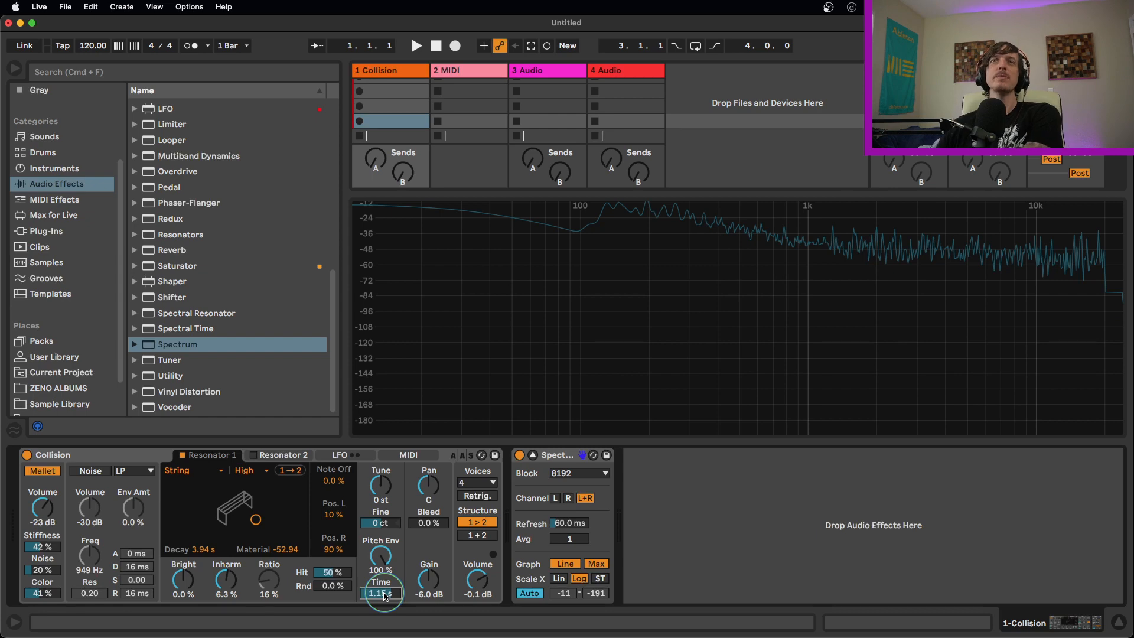
drag(381, 557, 381, 634)
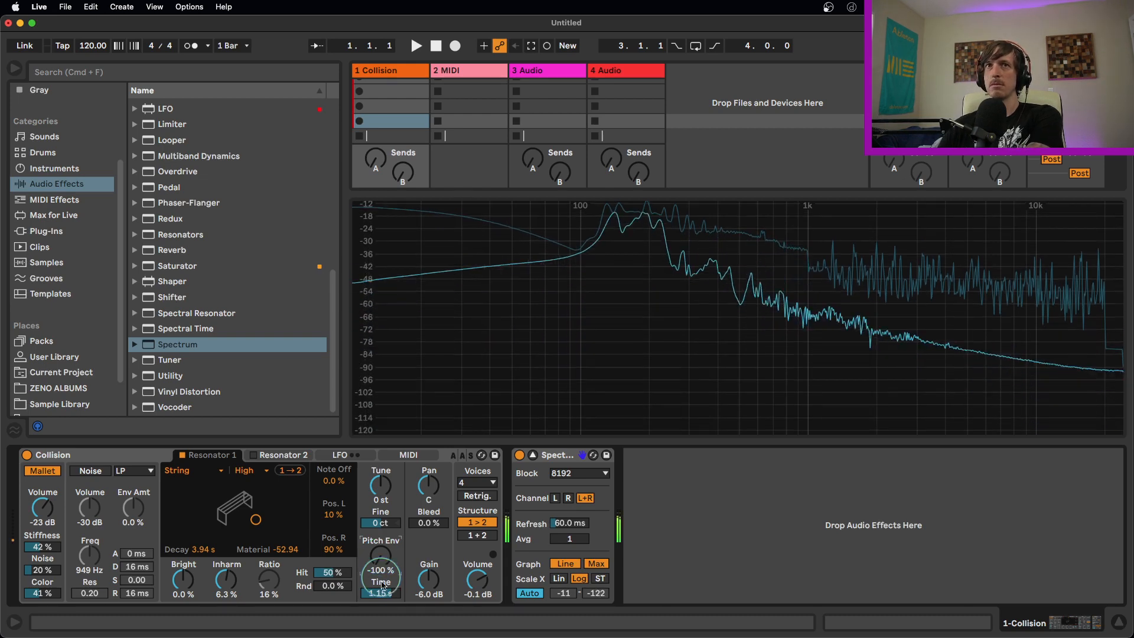
drag(383, 585, 381, 547)
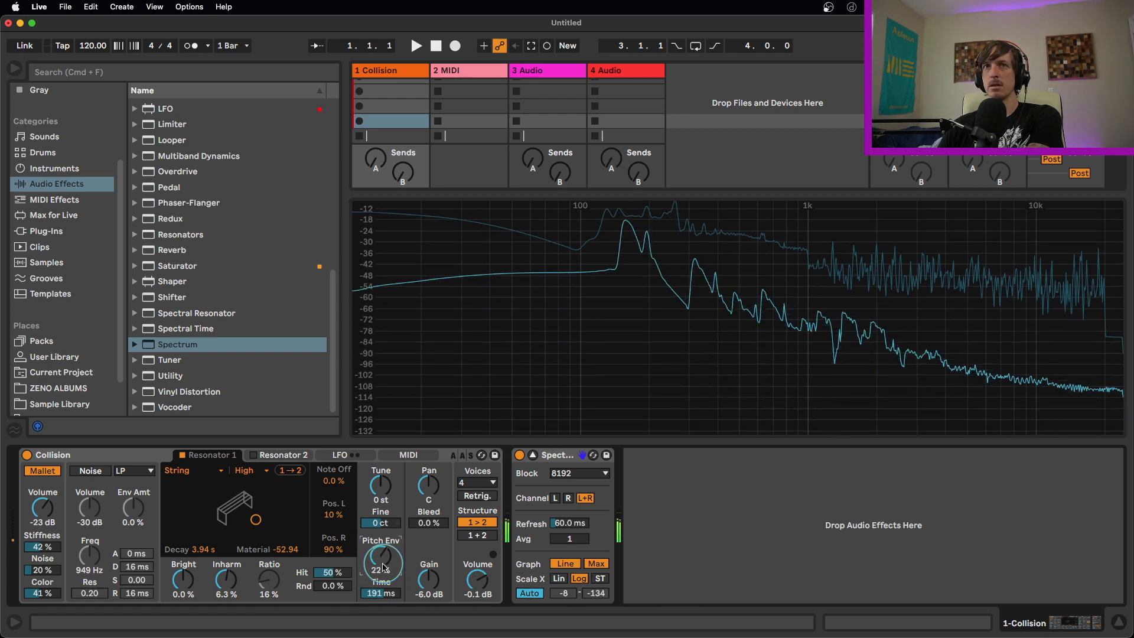
Audition Pitch Env at 7.9% with Time at 115 ms, and reset them to 0% and 100 ms
click(385, 594)
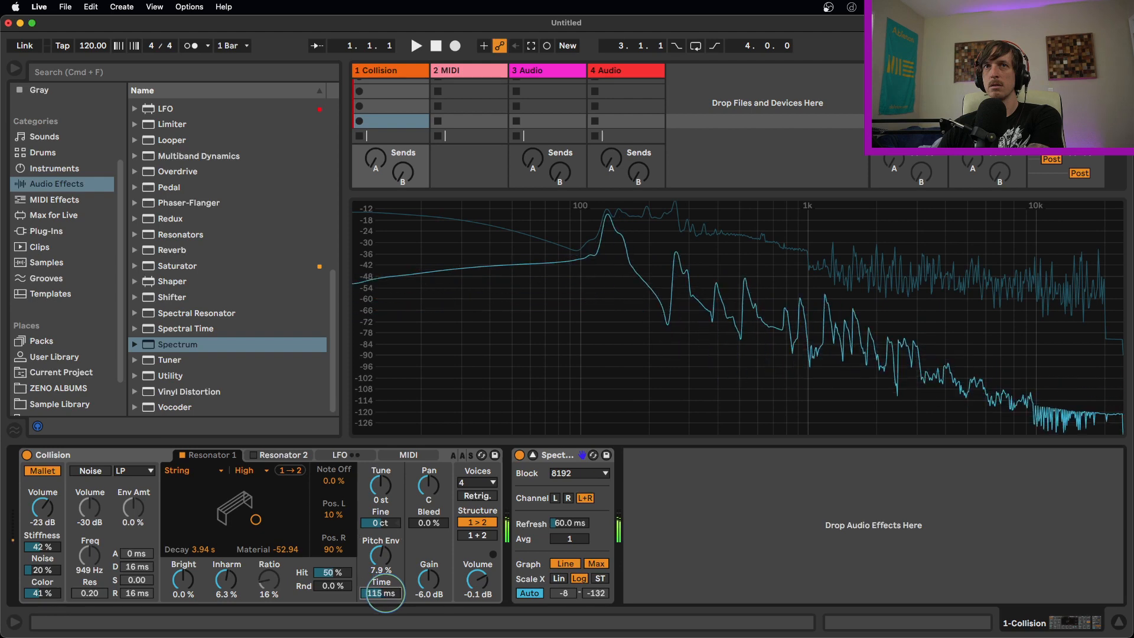
click(231, 578)
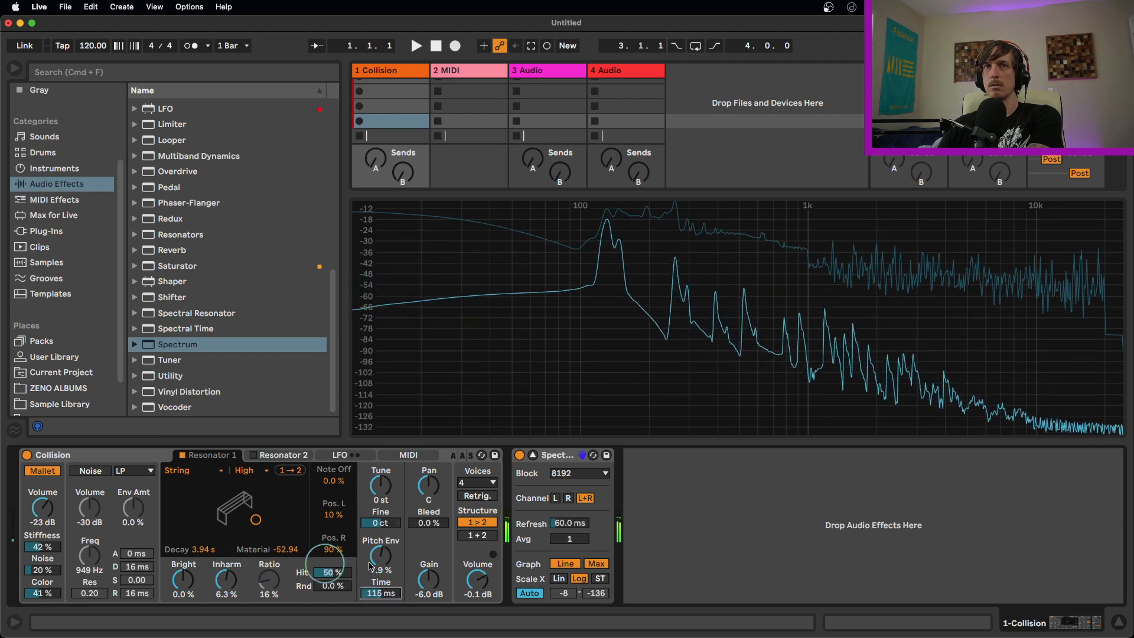
drag(387, 592, 388, 594)
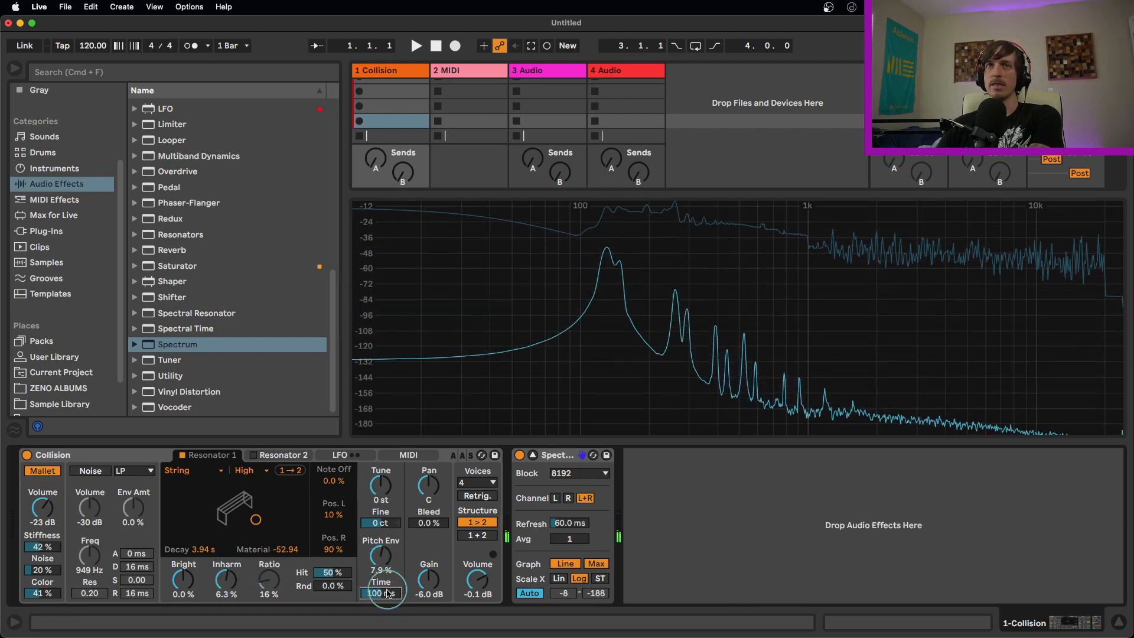
double_click(386, 556)
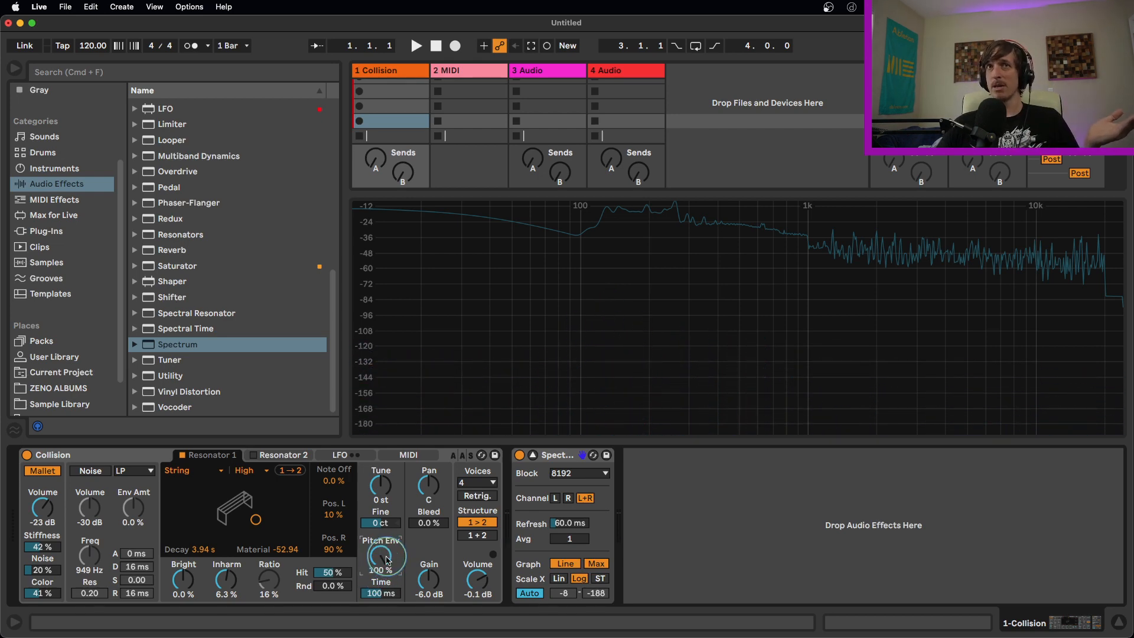
drag(389, 560, 383, 598)
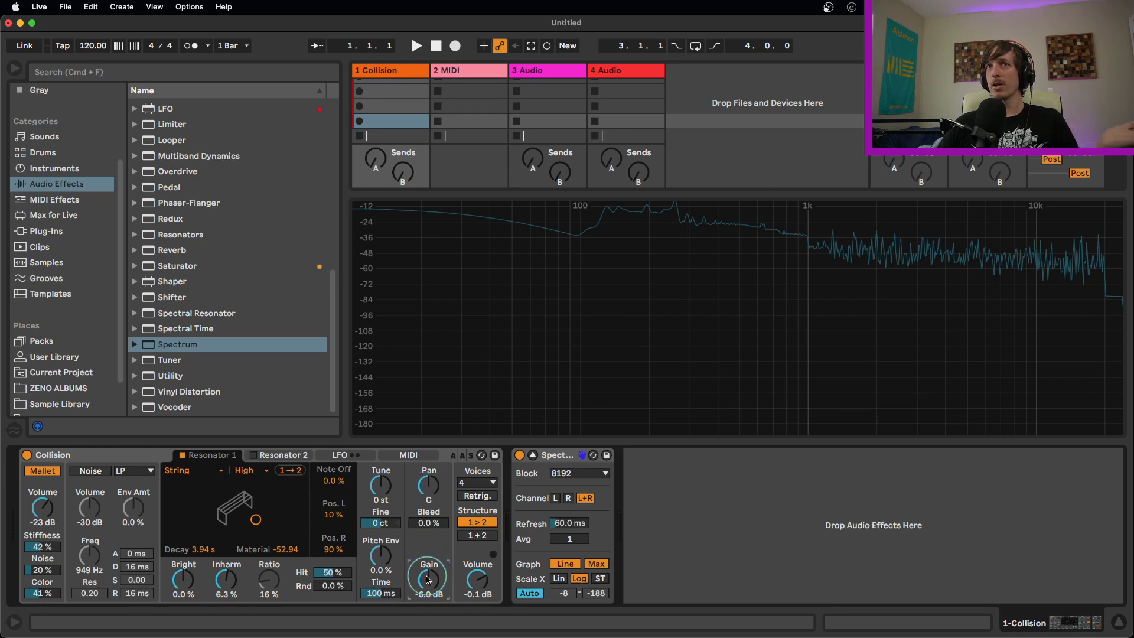
View Resonator 2's settings, and audition the Bleed amount on Resonator 1's string before returning it to 0%
click(278, 455)
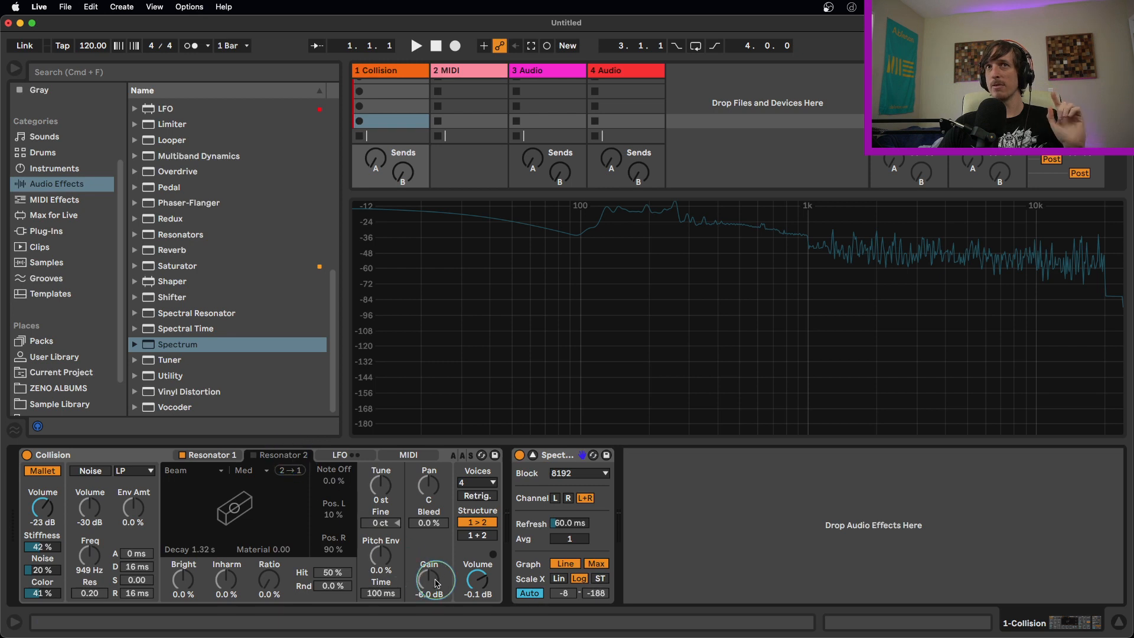
click(212, 455)
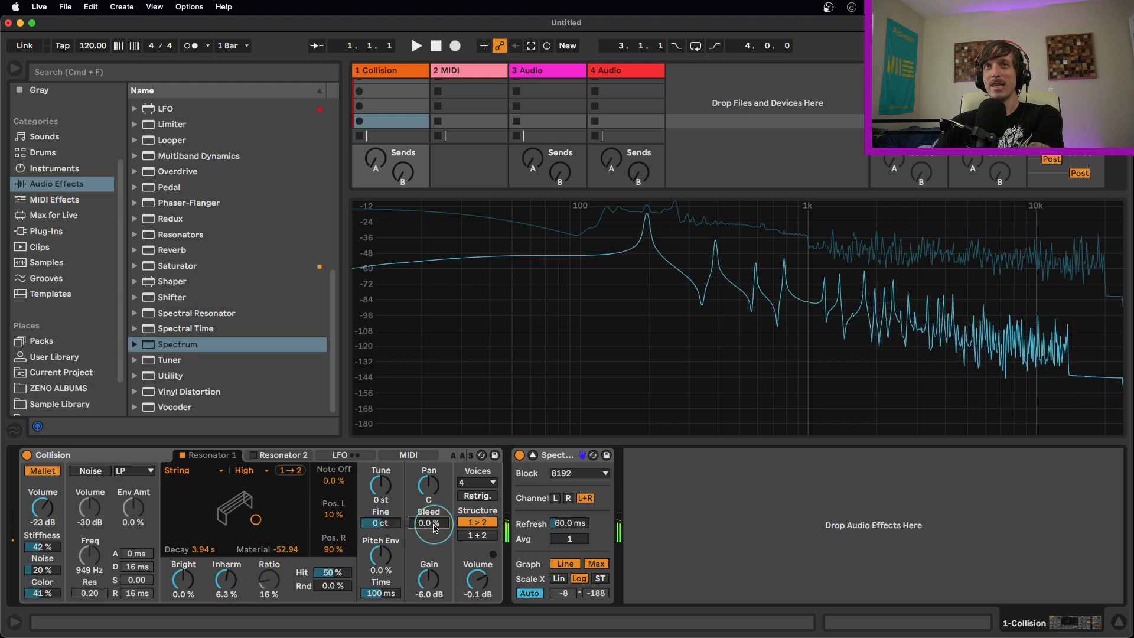
drag(434, 526, 434, 564)
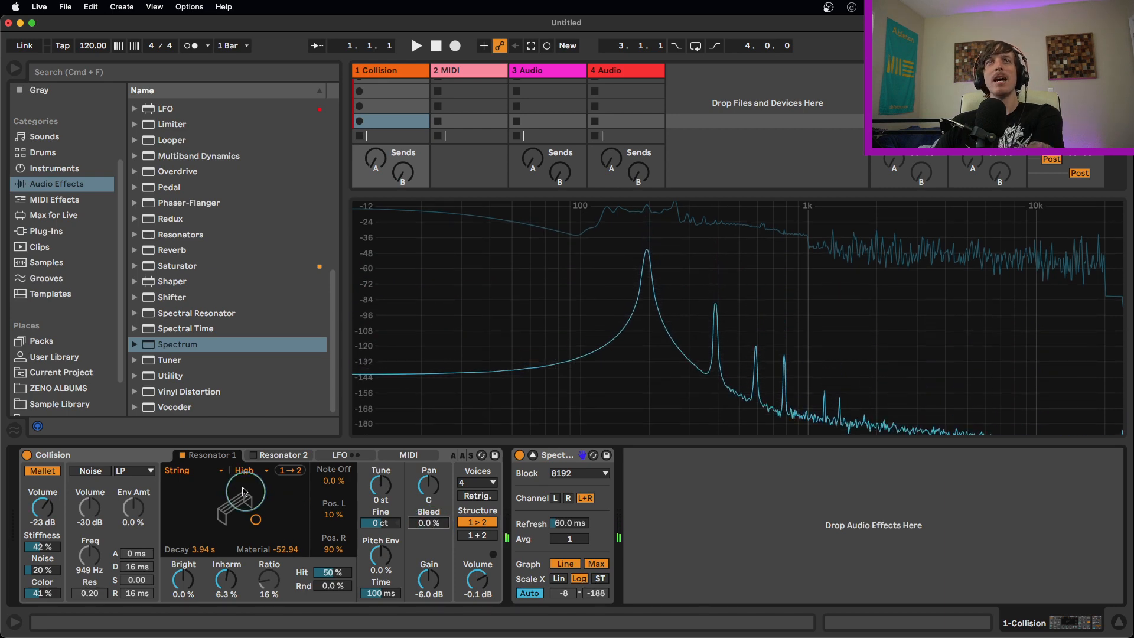
Switch Resonator 1 to Membrane to audition its Bleed, and return the resonator to String with Bleed at 0%
click(194, 471)
click(208, 519)
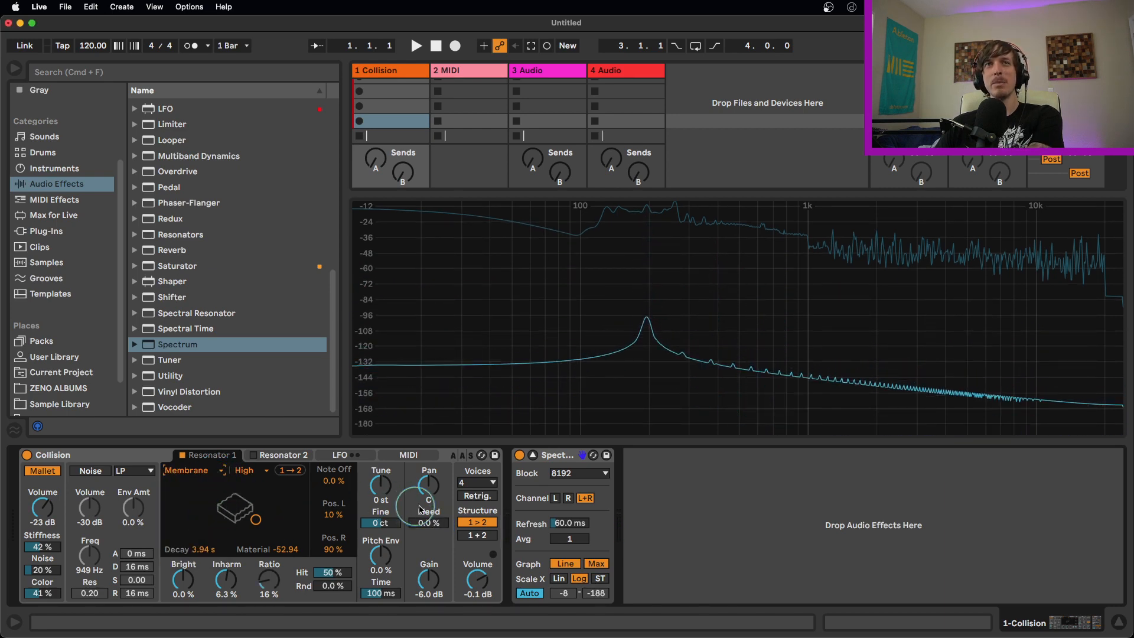
mouse_move(434, 523)
mouse_down()
mouse_move(436, 479)
mouse_move(436, 518)
mouse_up()
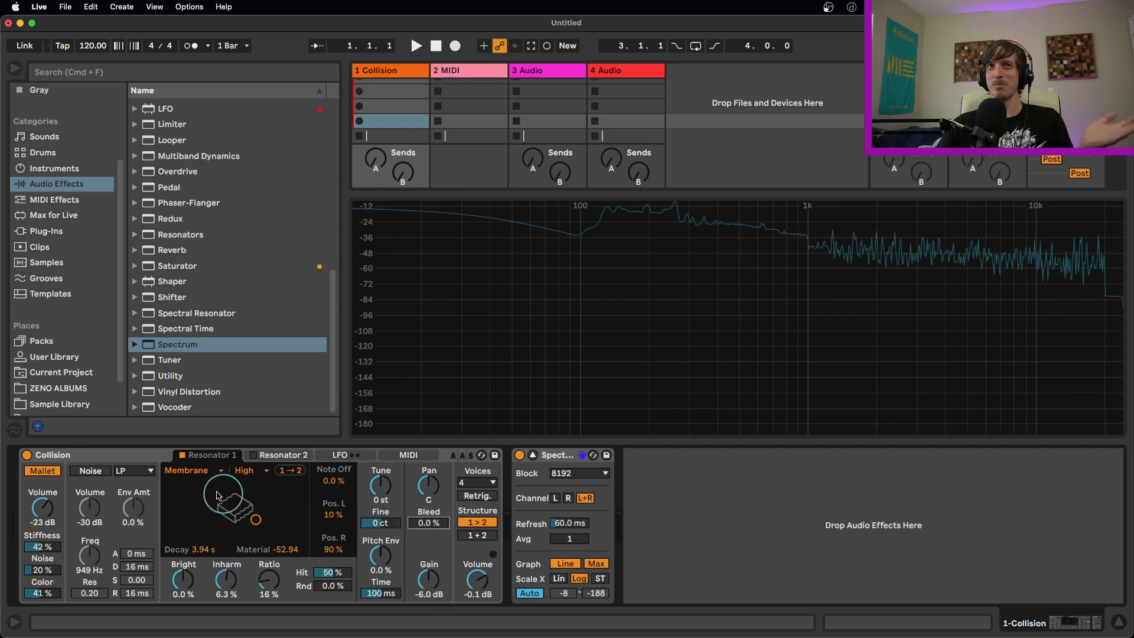
click(195, 471)
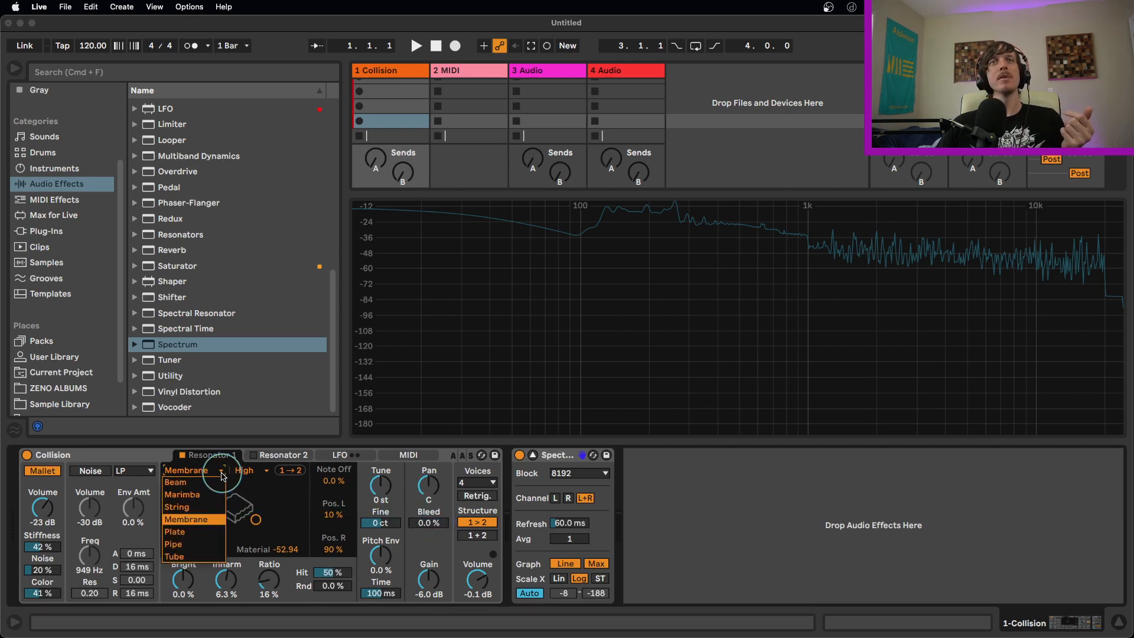
click(184, 504)
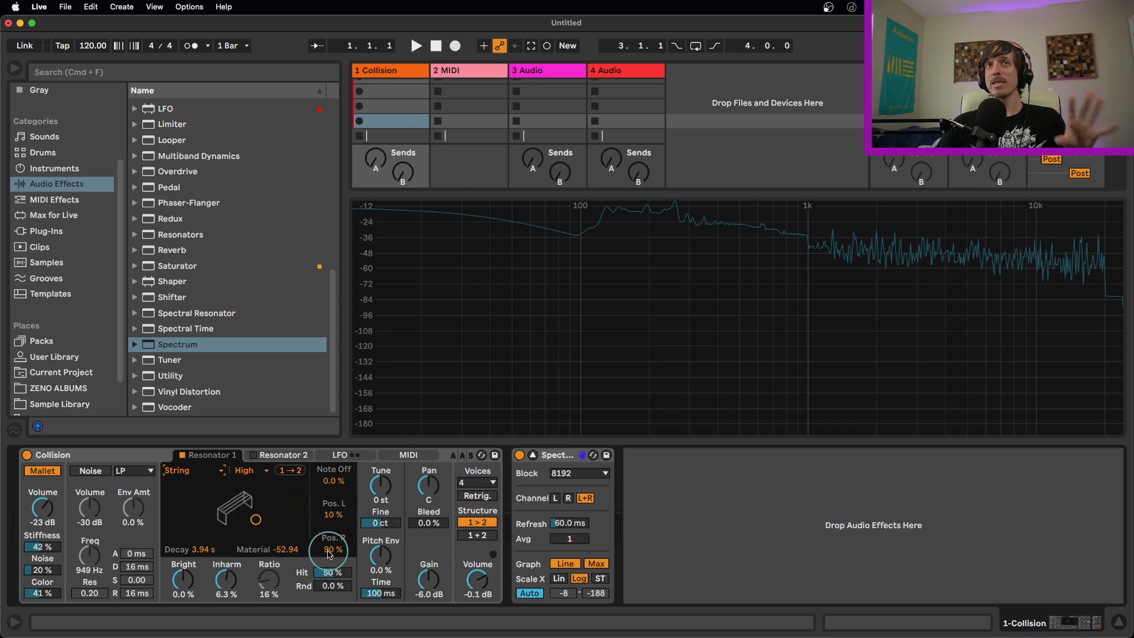
Enable Resonator 2 and set its Tune to +12 st and Bright to 33%
click(253, 455)
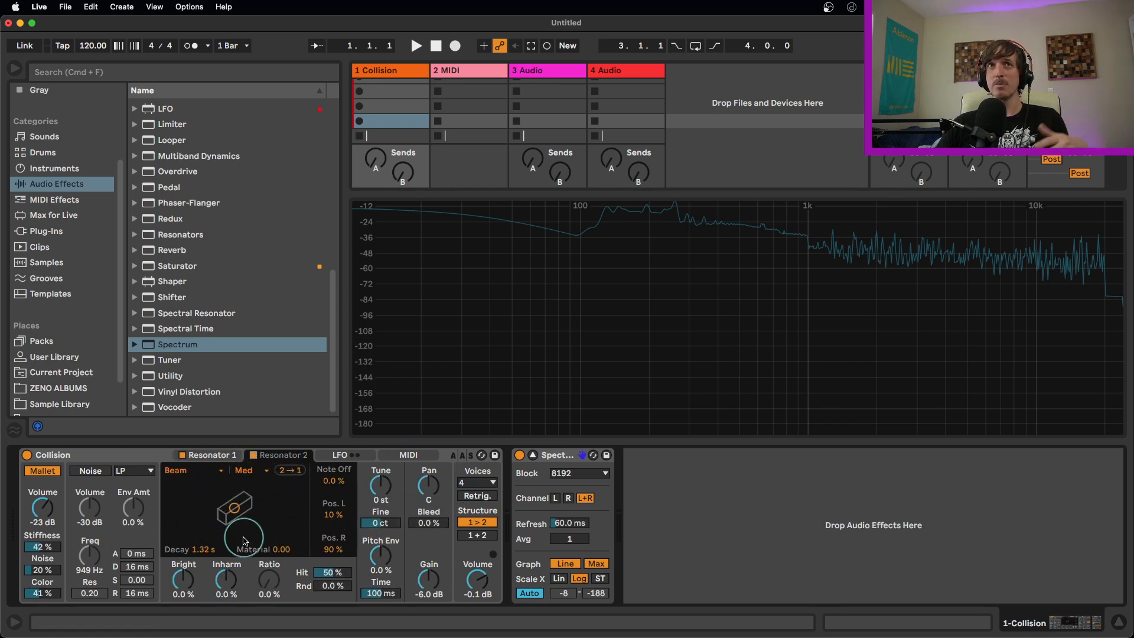
click(382, 490)
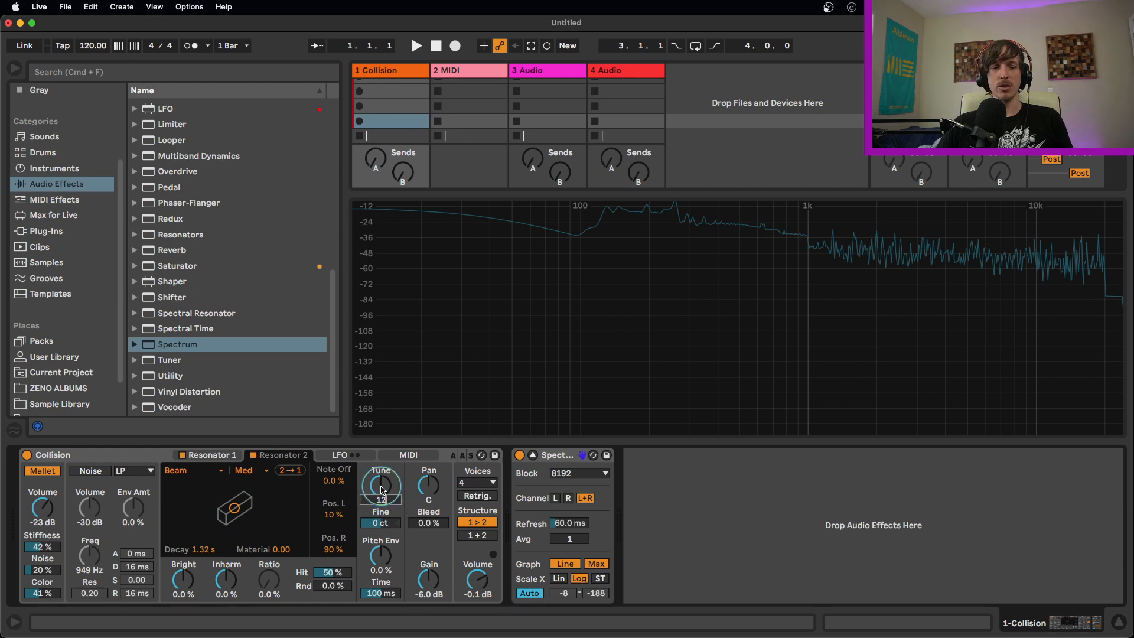
drag(190, 570, 191, 556)
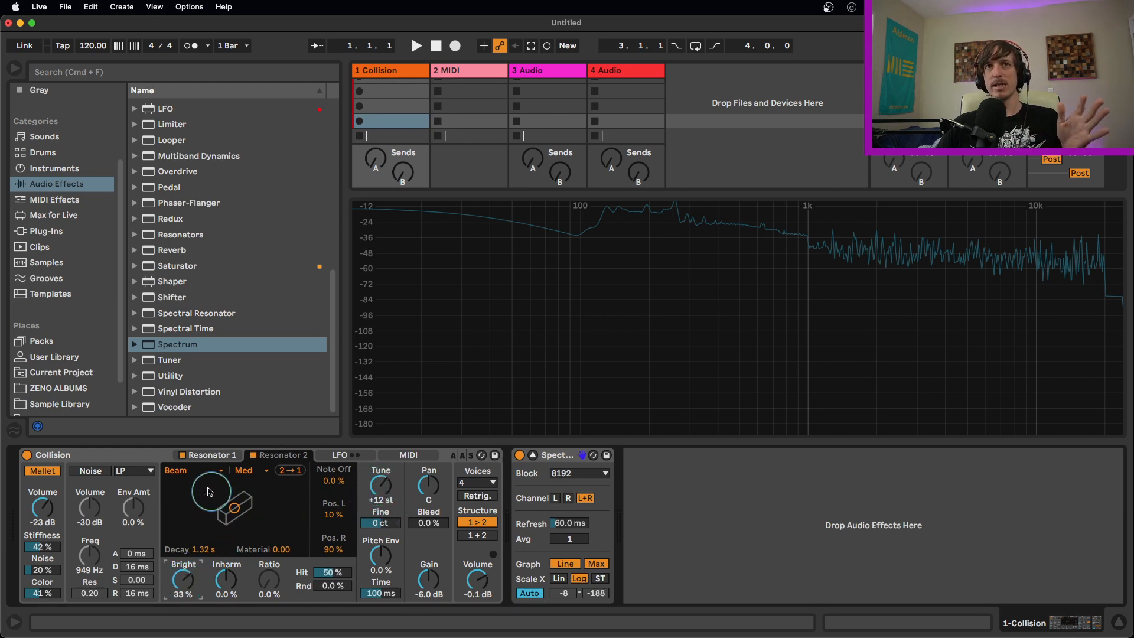
Try the Membrane and Plate types for Resonator 2, and return it to Beam
click(189, 470)
click(186, 519)
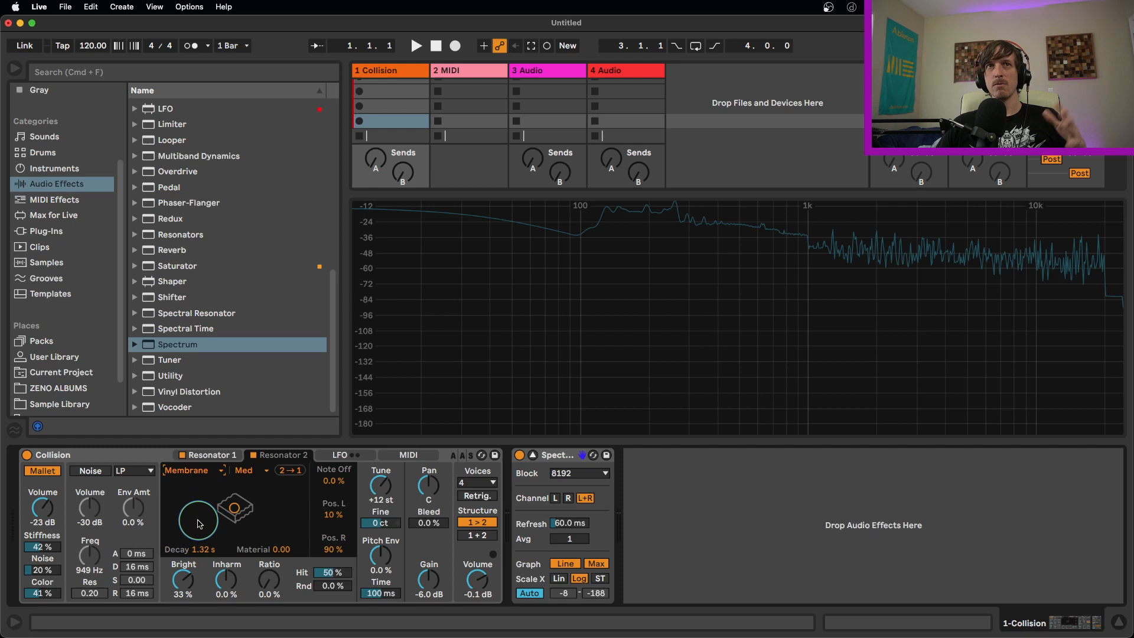
click(187, 470)
click(195, 531)
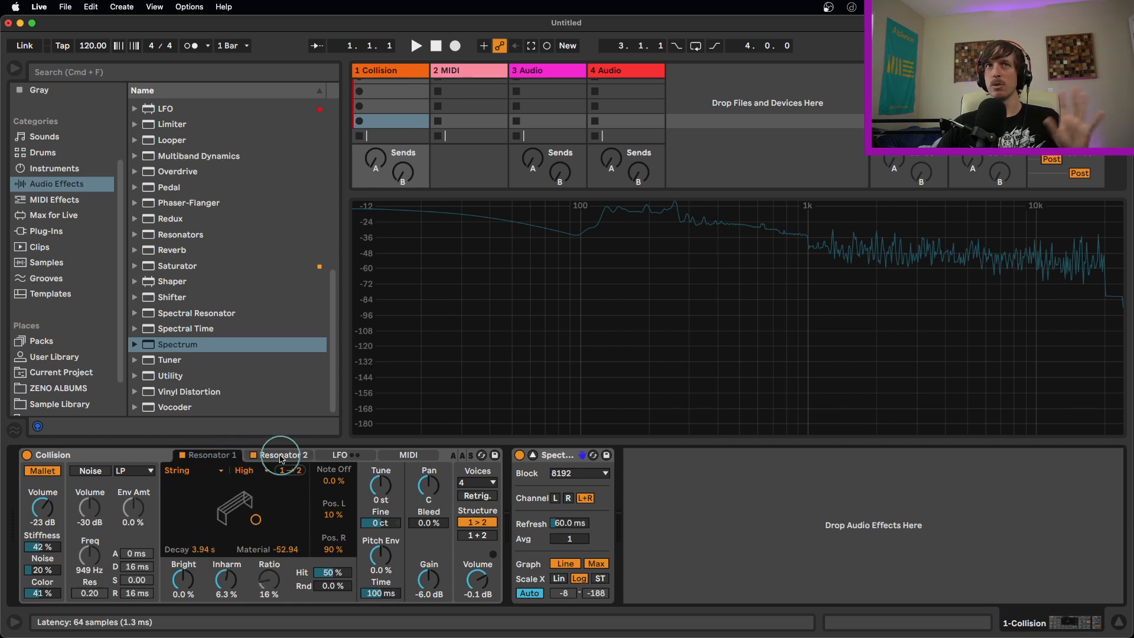
click(210, 471)
click(207, 484)
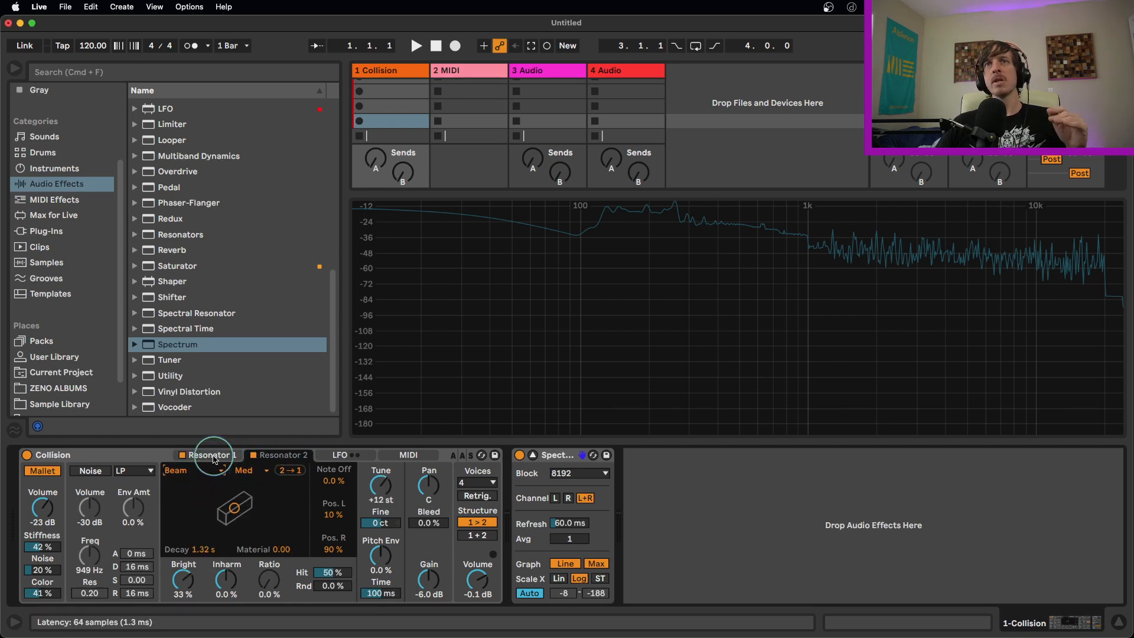
Compare the settings of Resonator 1 and Resonator 2 to examine how the two resonators are combined
click(216, 456)
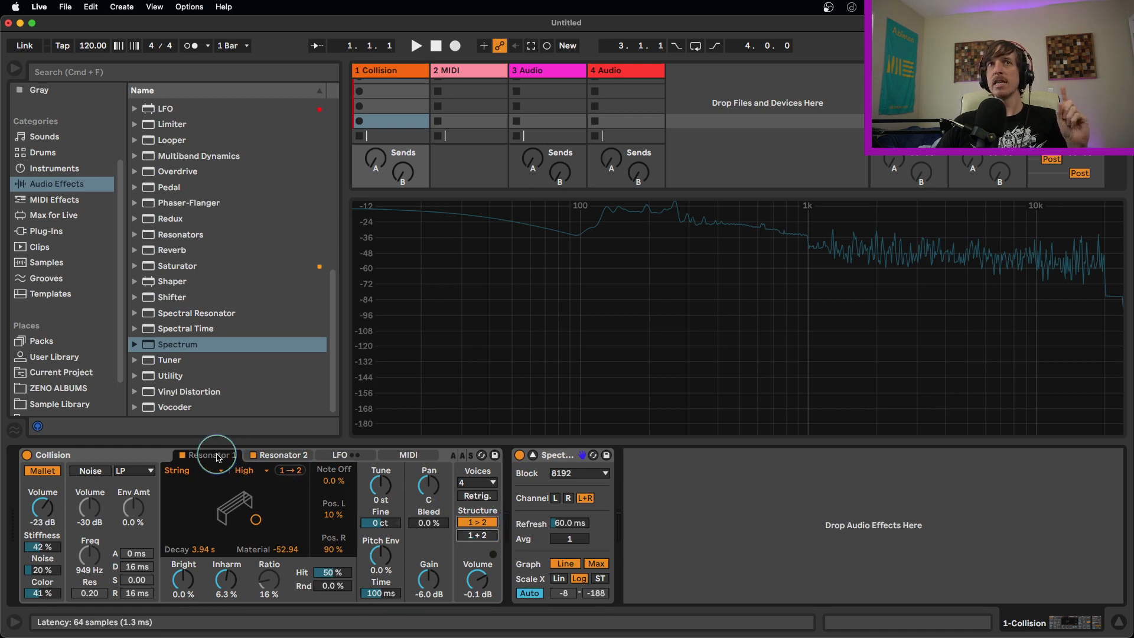
click(283, 456)
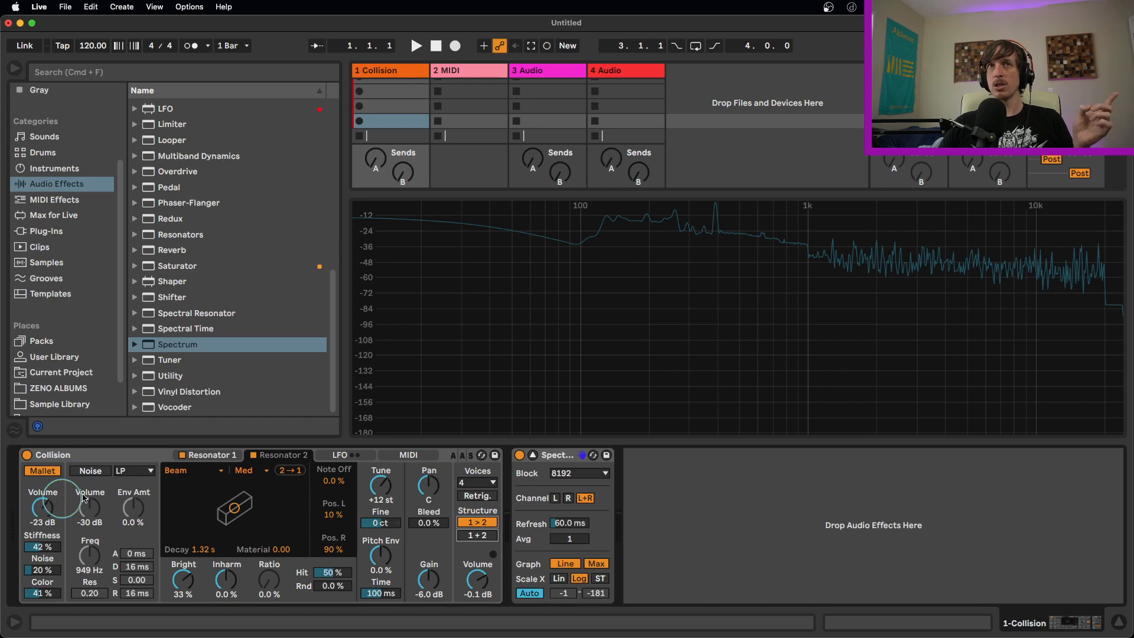
click(207, 456)
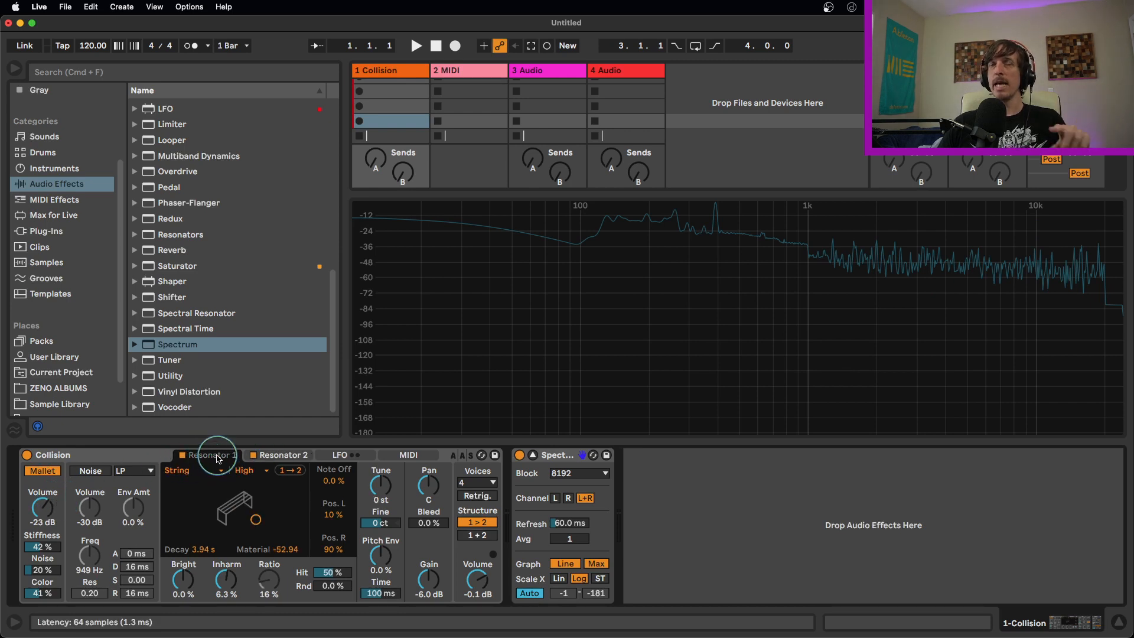
click(290, 458)
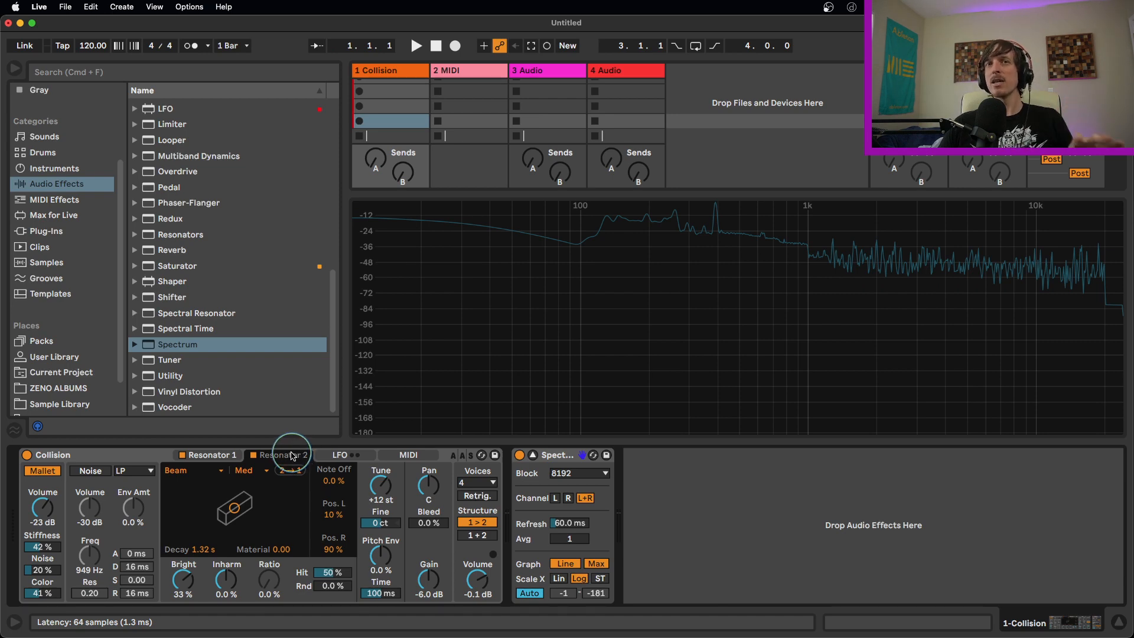
Check the settings of both resonators and try the 1 + 2 structure, returning to the 1 > 2 structure
click(210, 455)
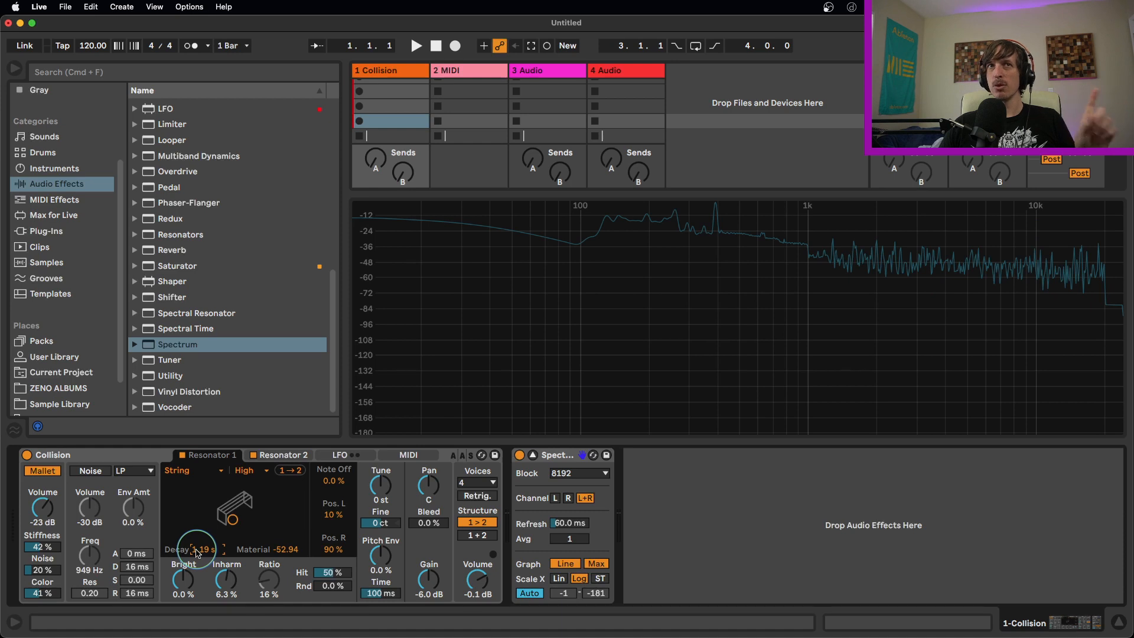
click(279, 455)
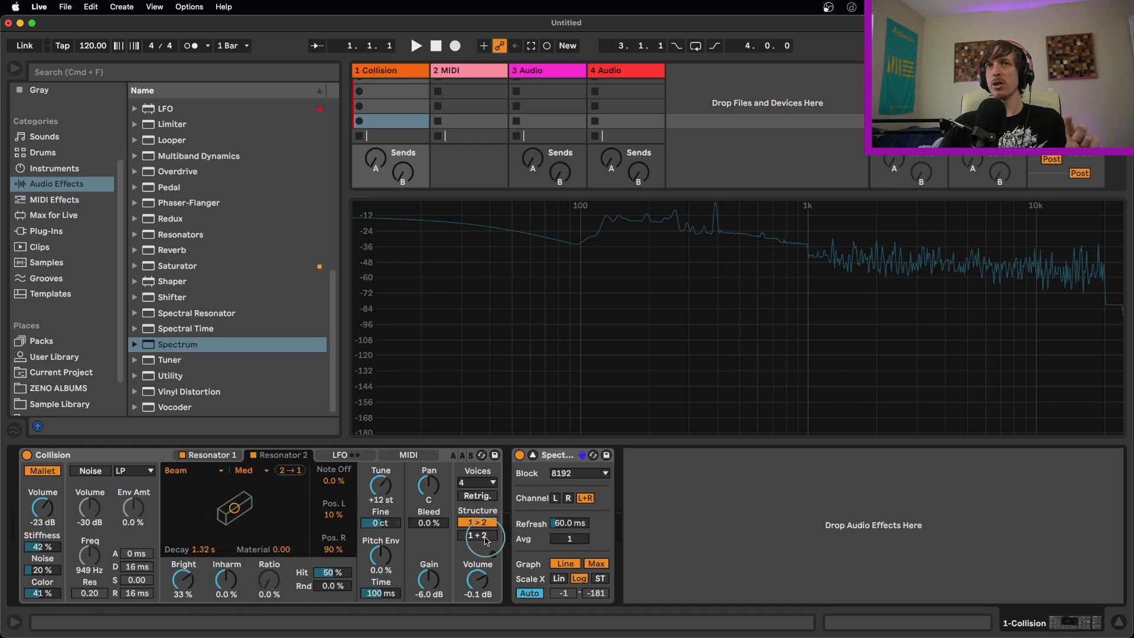
click(478, 536)
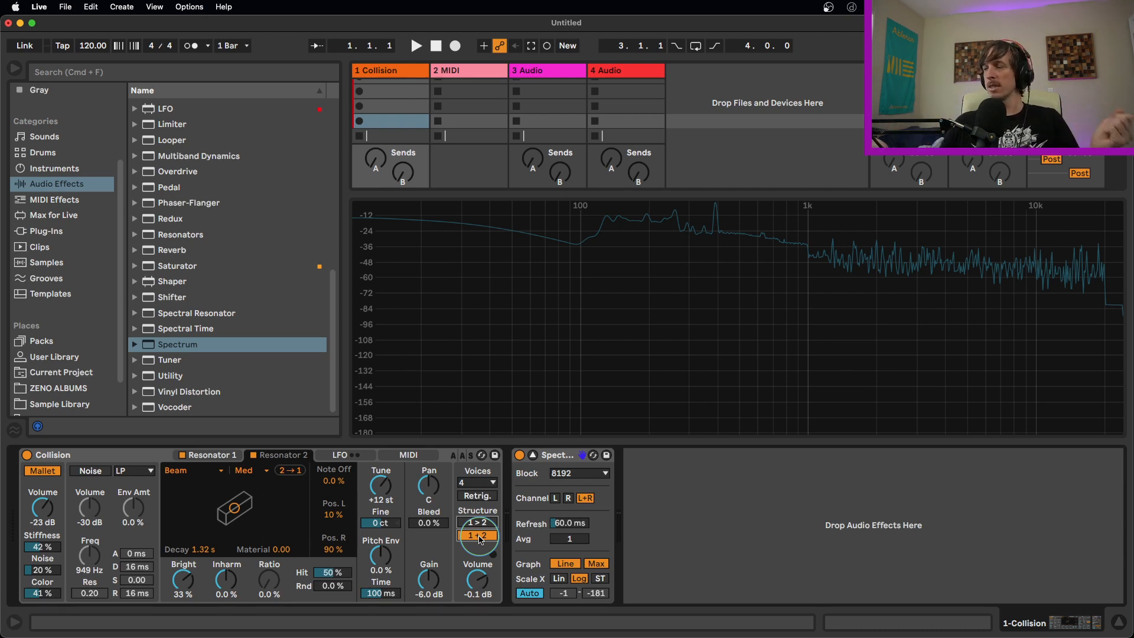
click(477, 522)
Set Resonator 1's Decay to 1.99 s and switch Collision's Structure to 1 + 2
click(210, 455)
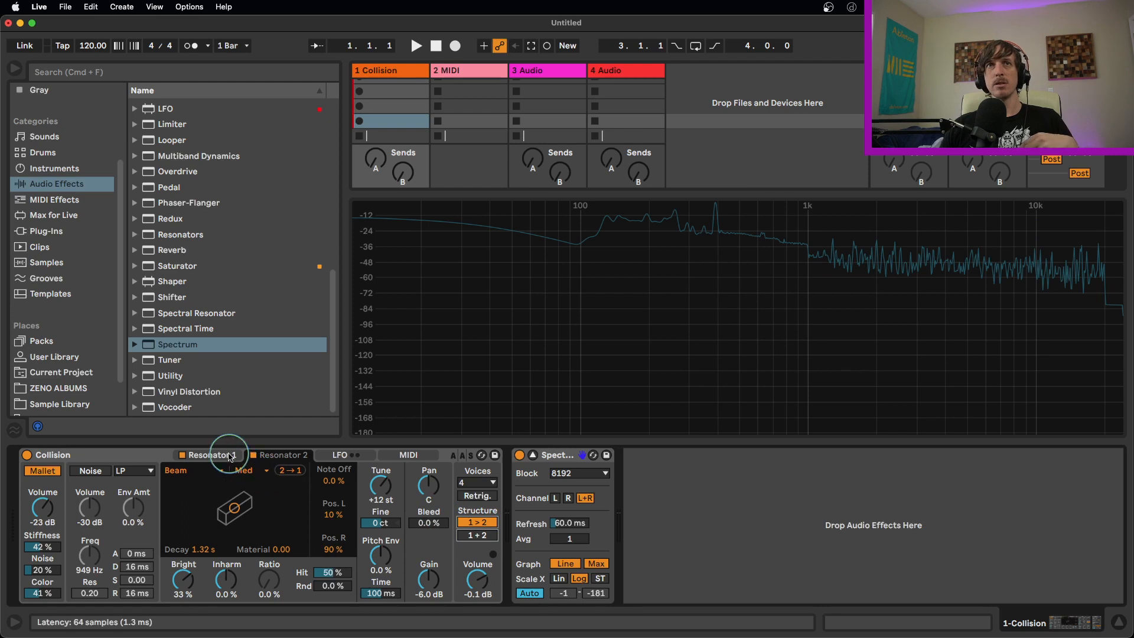
click(211, 544)
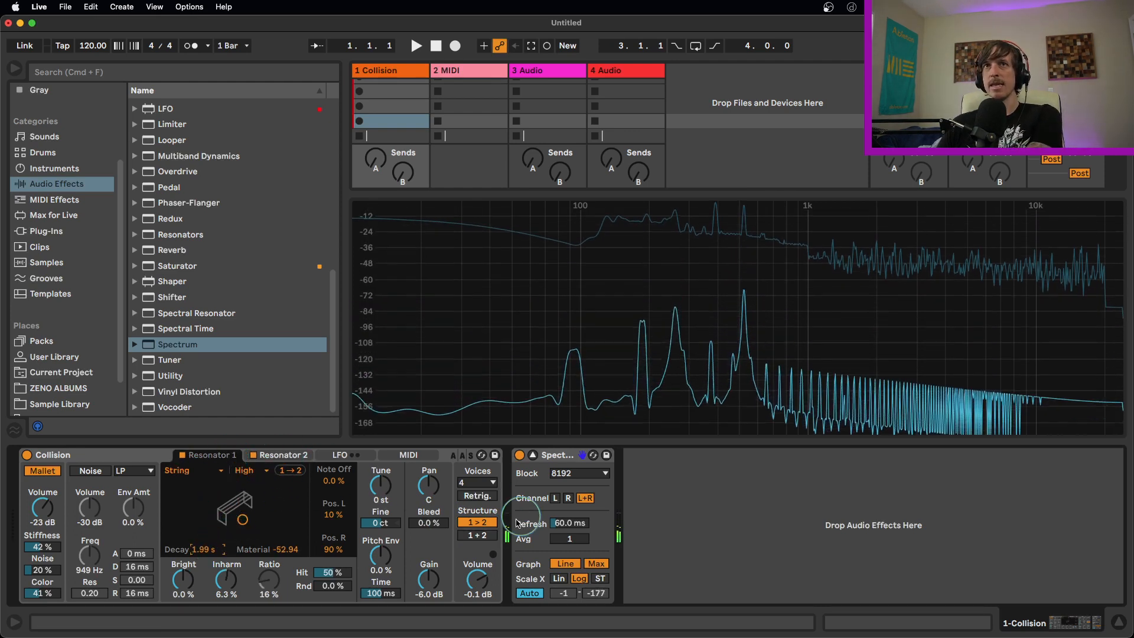
click(487, 535)
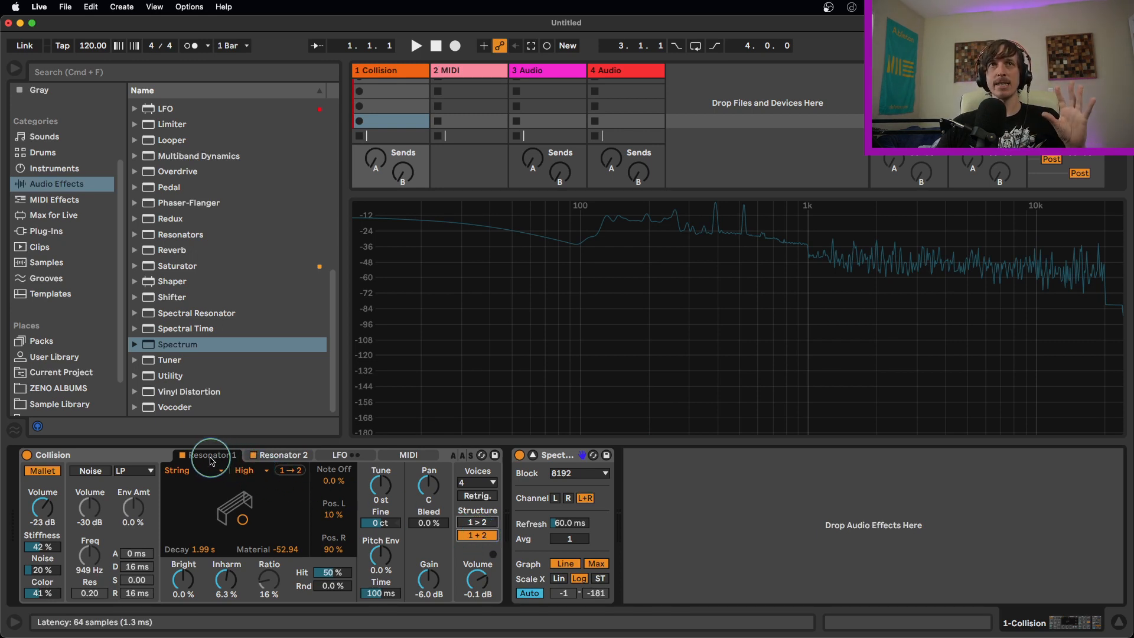
Set Bright to 22% on the String Resonator 1, and give Resonator 2 Decay 2.38 s, Material -1.96 and Hit 70%
click(197, 471)
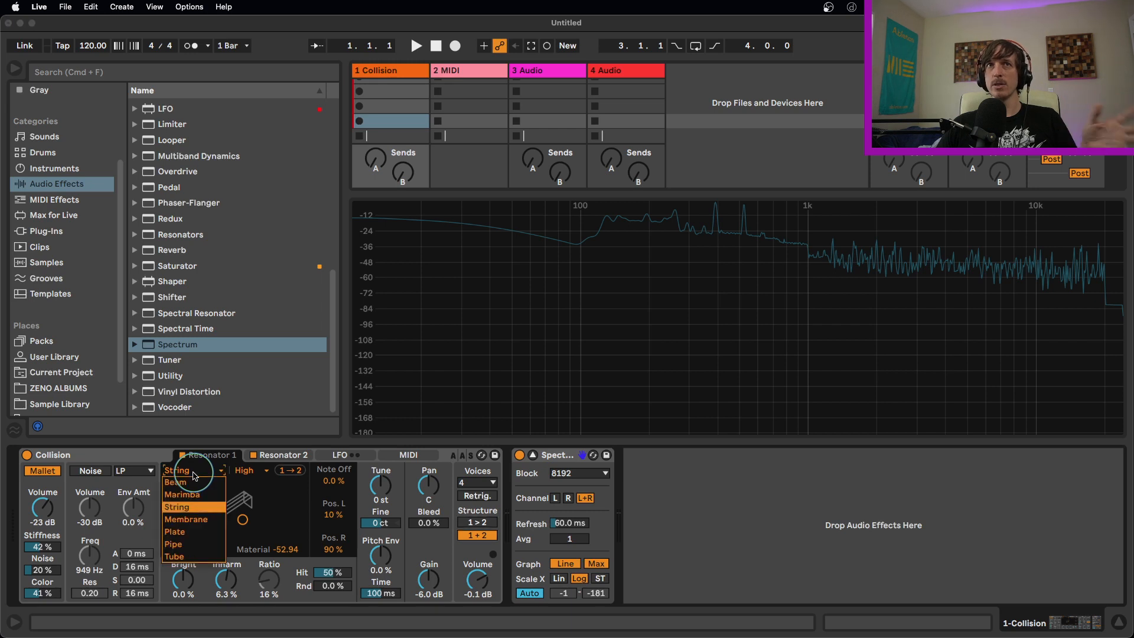
click(199, 506)
drag(187, 579, 188, 566)
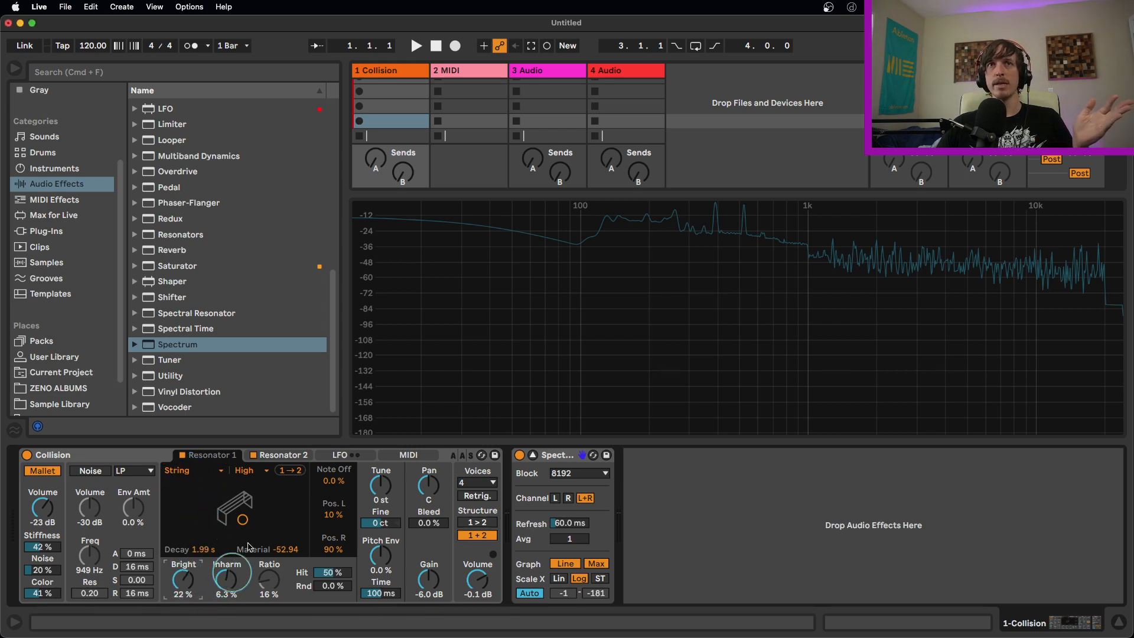
click(279, 455)
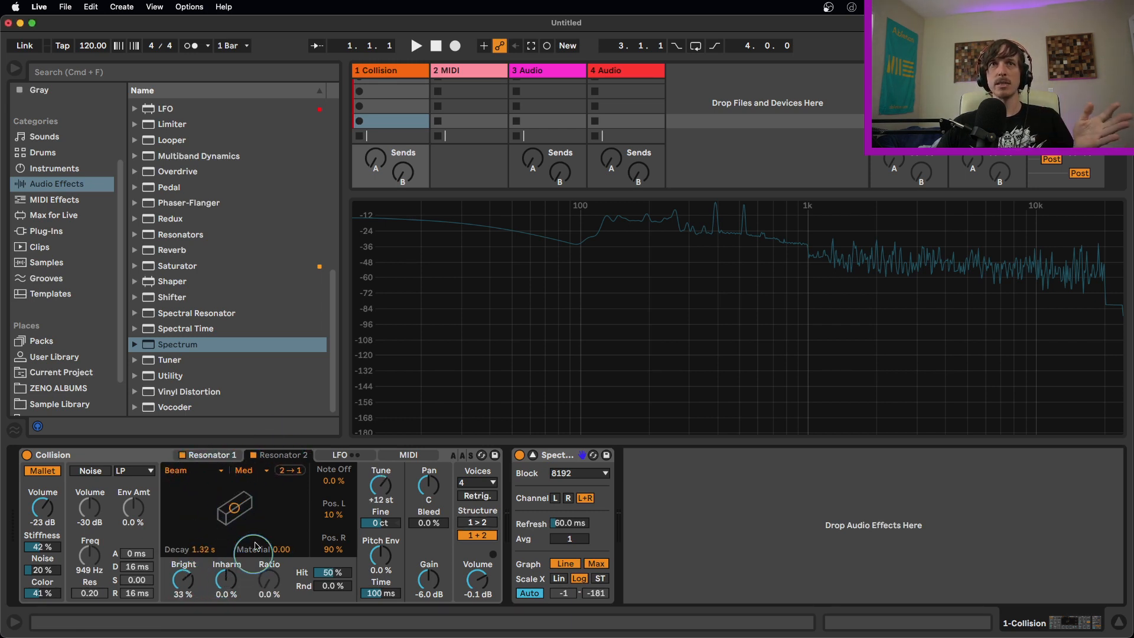
drag(255, 546, 246, 508)
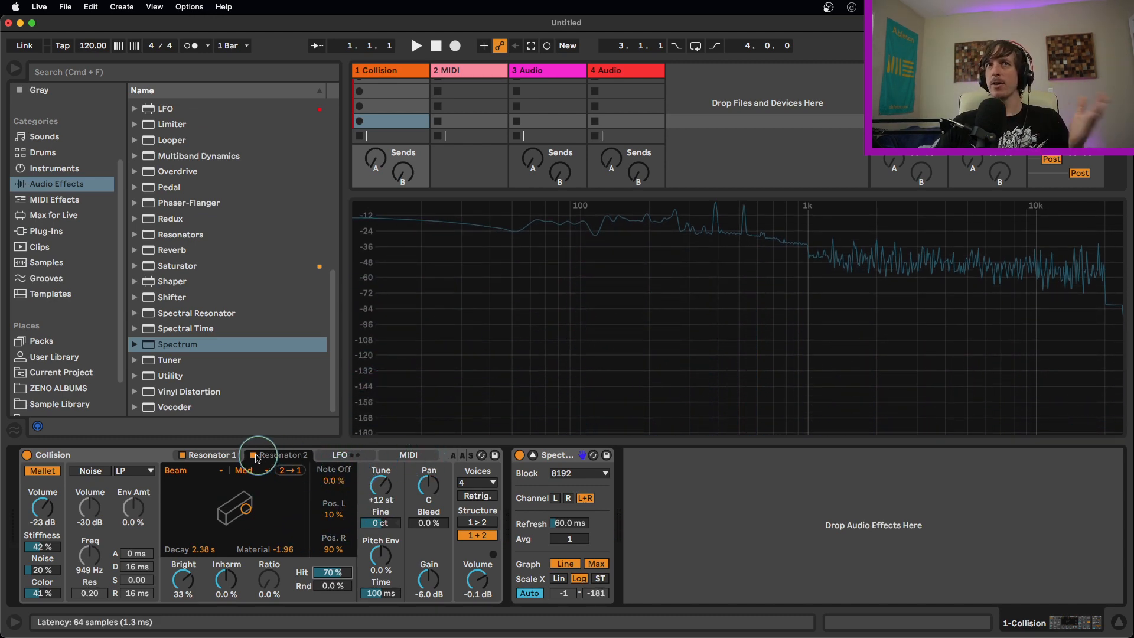
Alternate between the two resonators to examine their 1→2 and 2→1 copy options
click(228, 456)
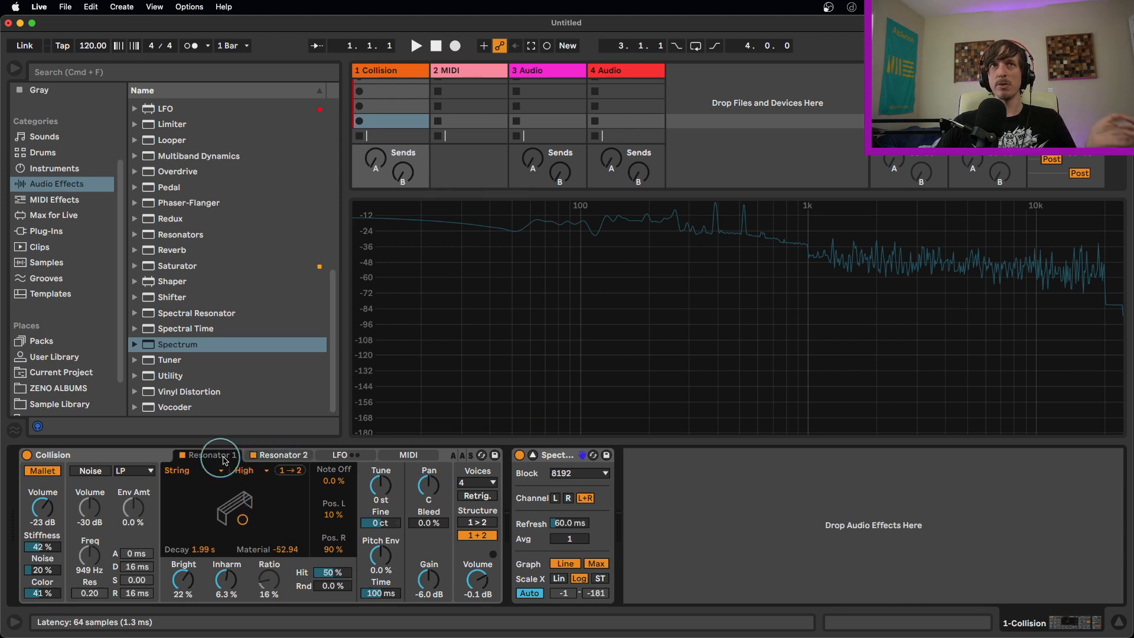
click(278, 455)
click(223, 459)
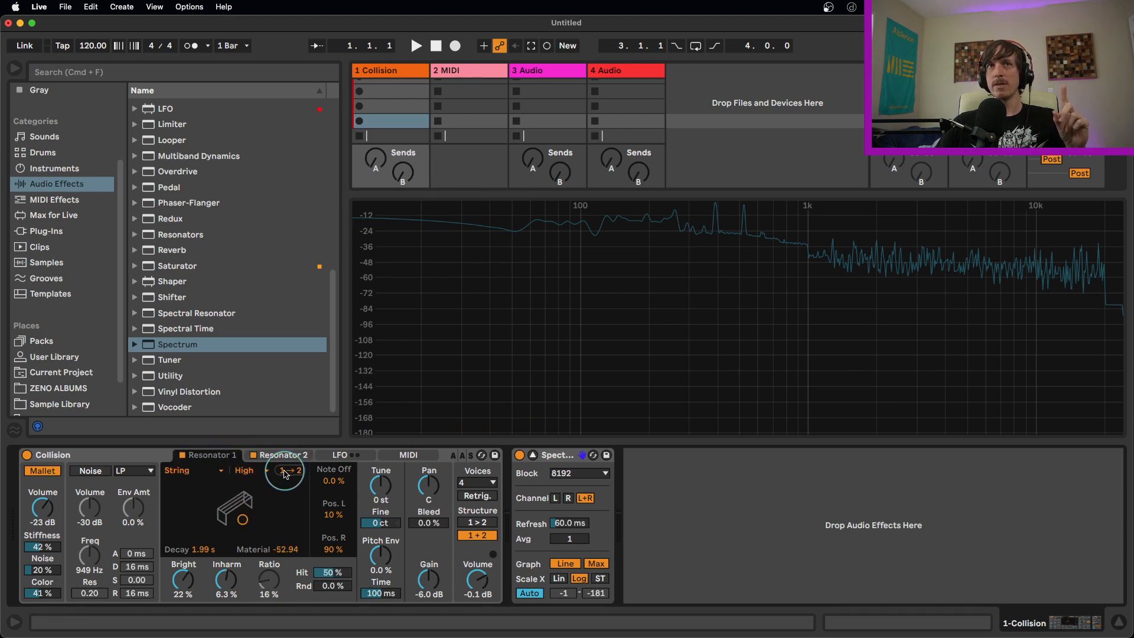
click(286, 459)
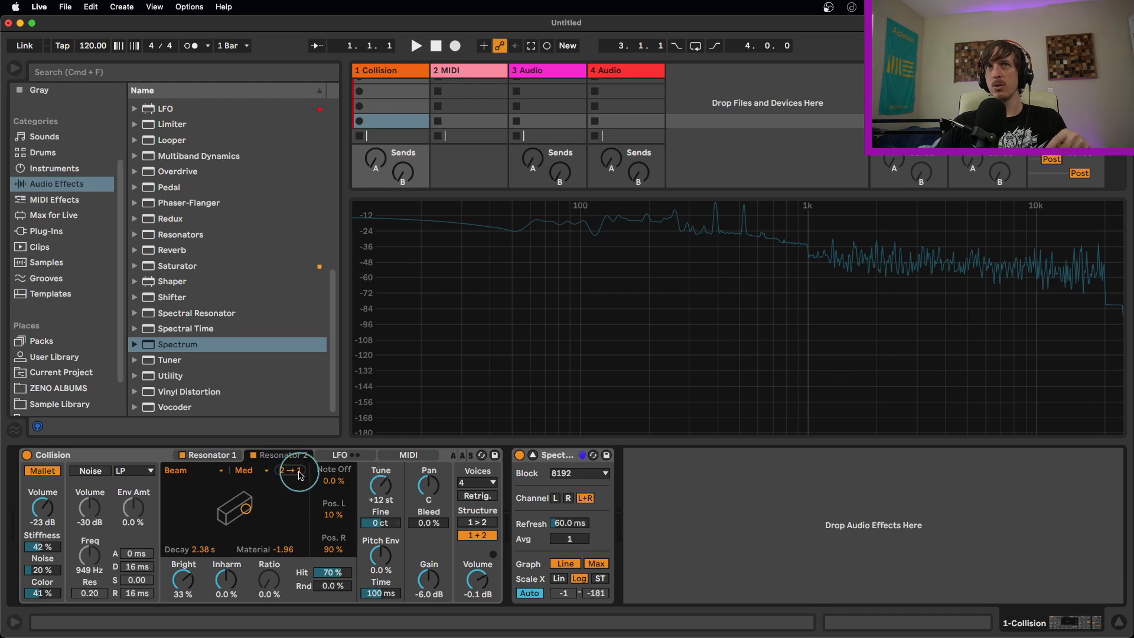
click(213, 455)
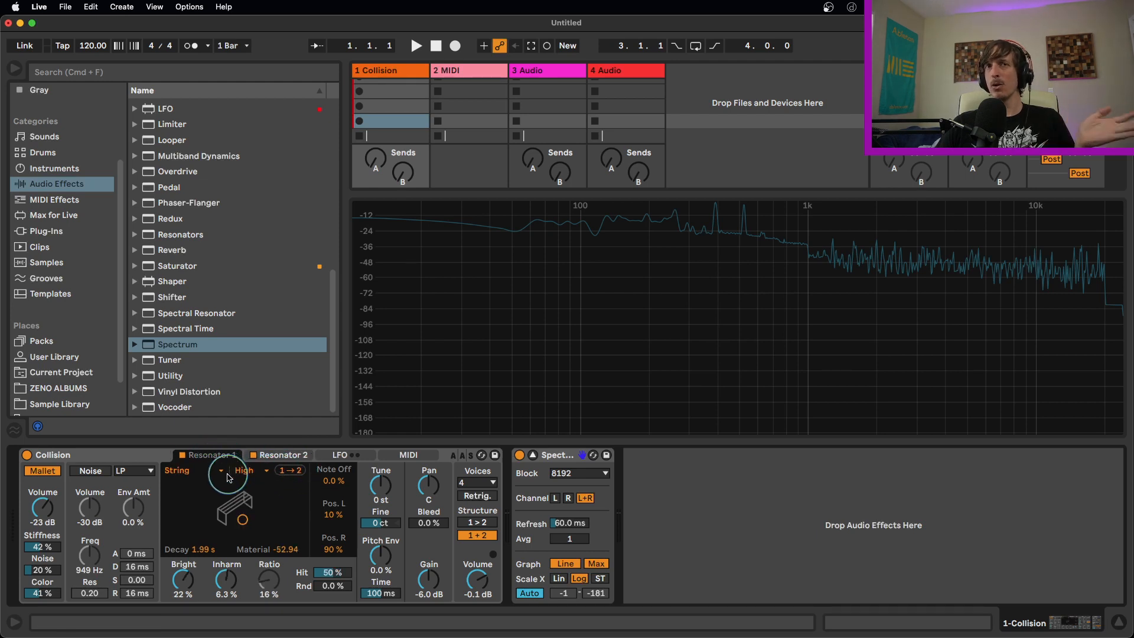
click(287, 475)
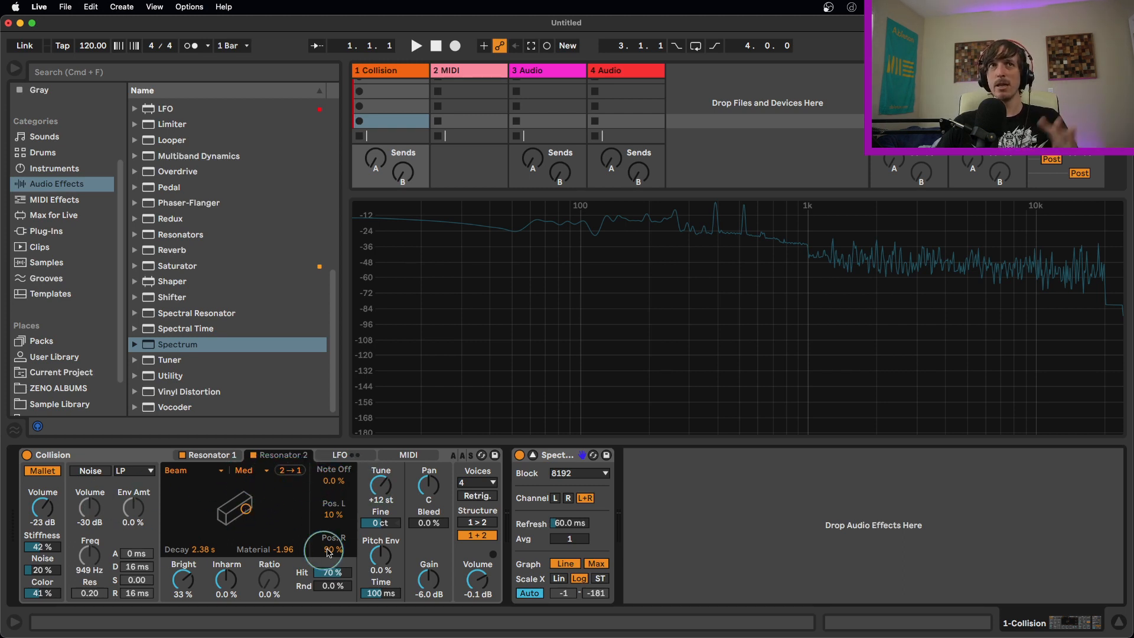
Enable the Noise exciter alongside the Mallet and leave only Resonator 1 active by turning off Resonator 2
click(96, 474)
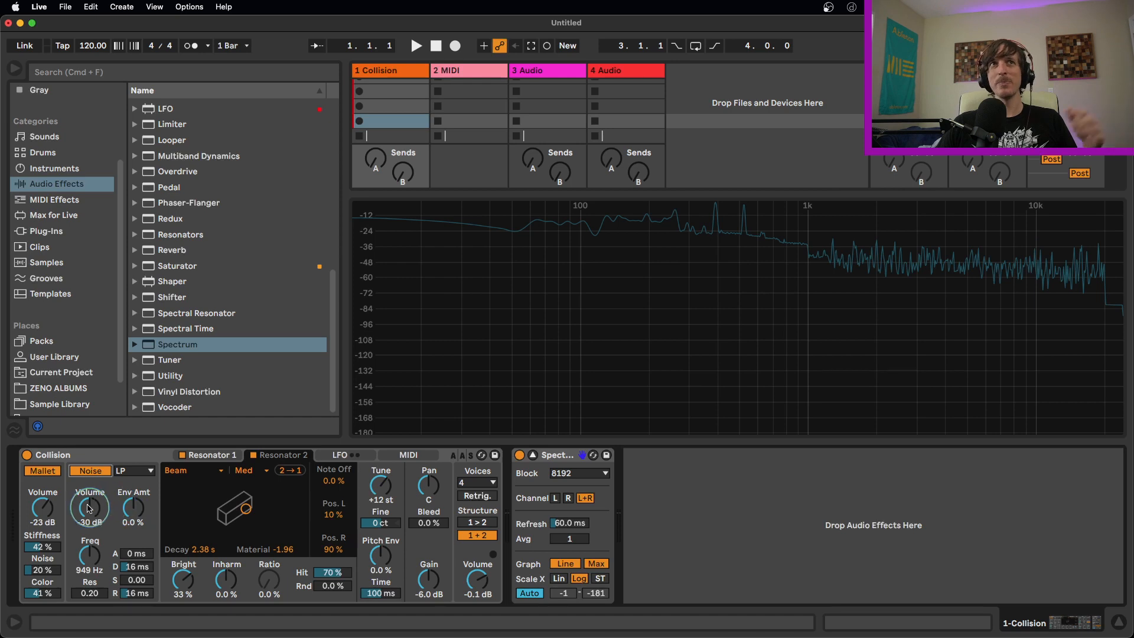
click(231, 455)
Show Collision's LFO section and enable both LFO 1 and LFO 2
click(355, 456)
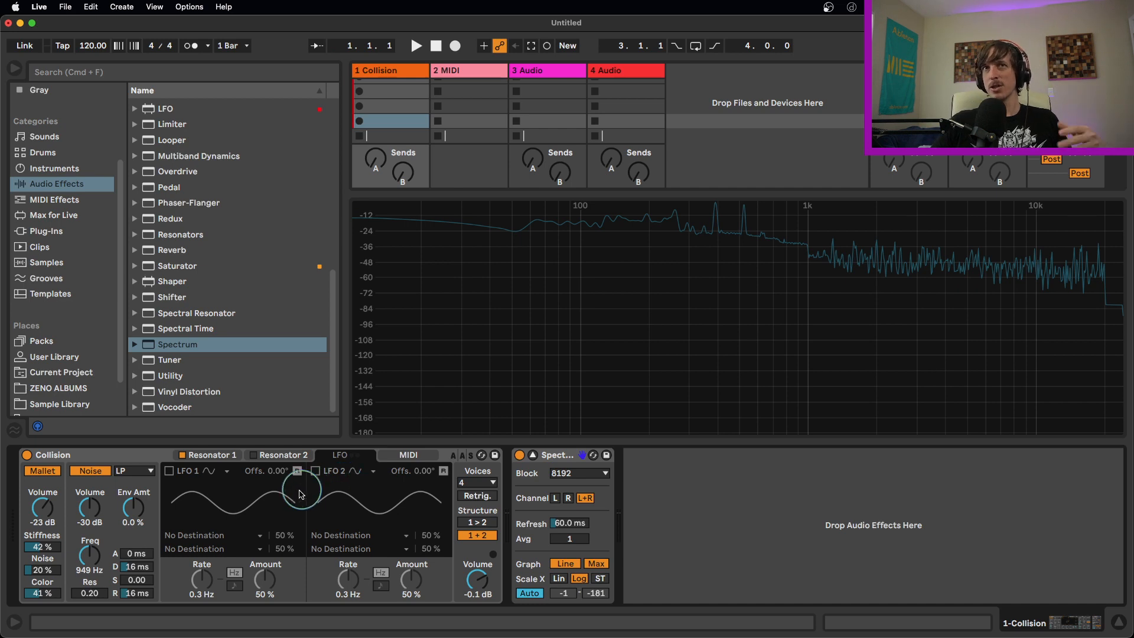
click(169, 470)
click(316, 471)
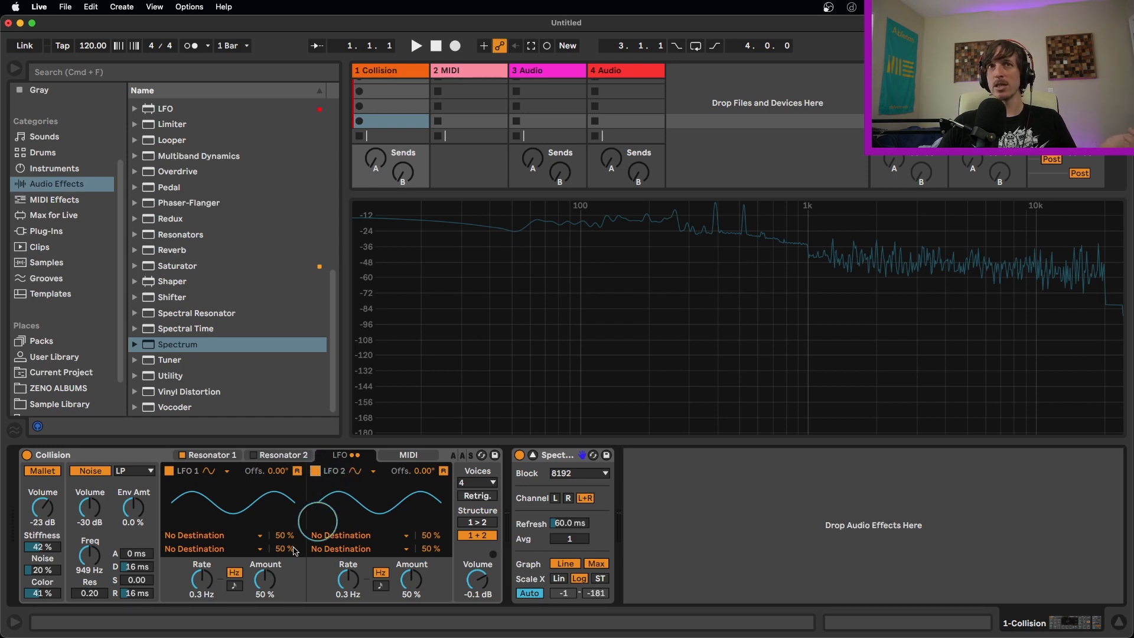
Set LFO 1's Rate to 1.1 Hz and Amount to 75%, trying tempo sync but keeping Hz and the sine waveform
drag(206, 585, 206, 561)
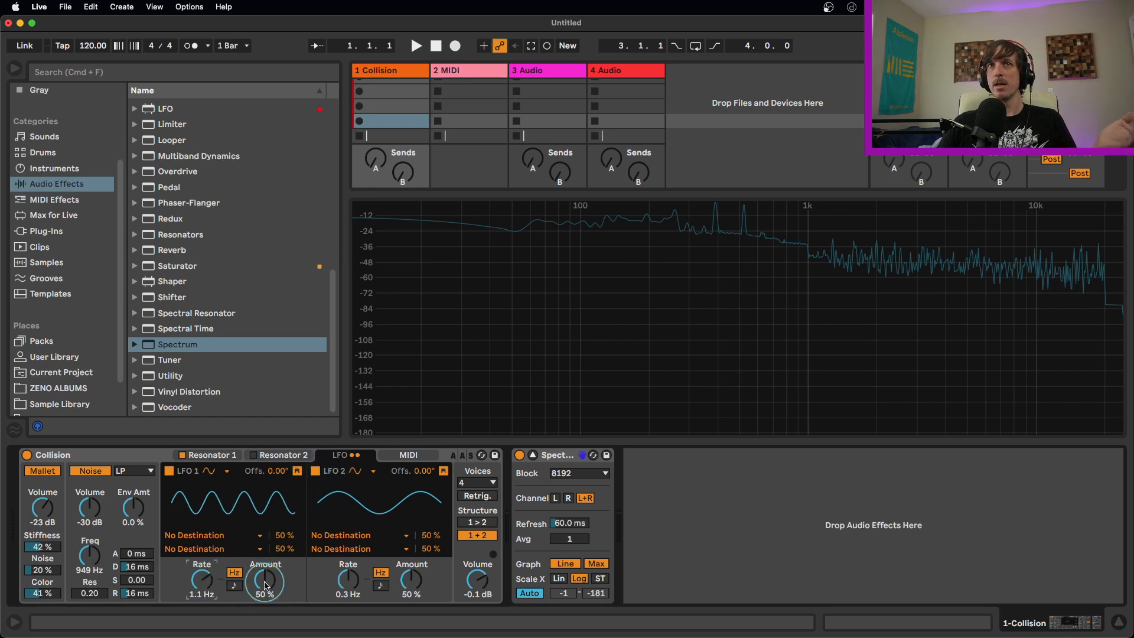
click(234, 585)
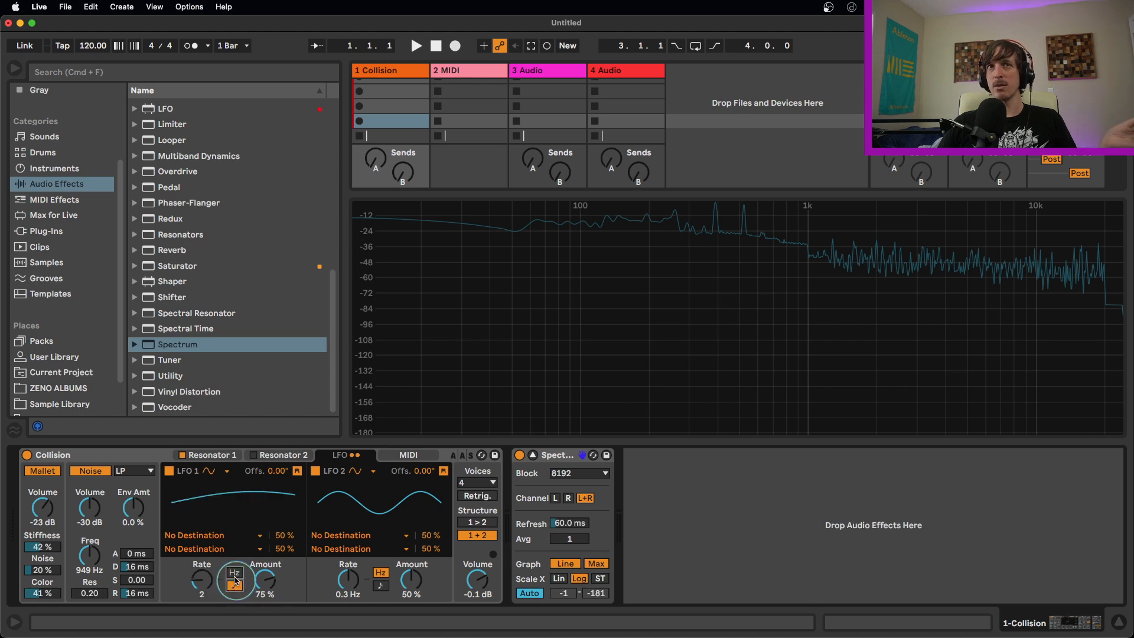
click(235, 573)
click(208, 471)
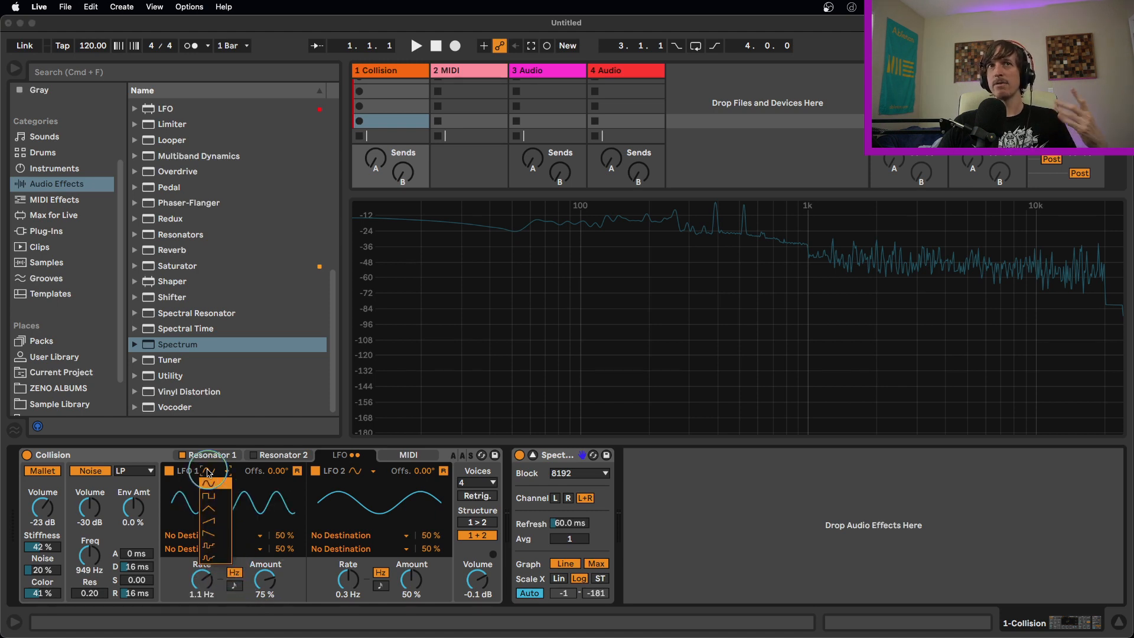
click(209, 482)
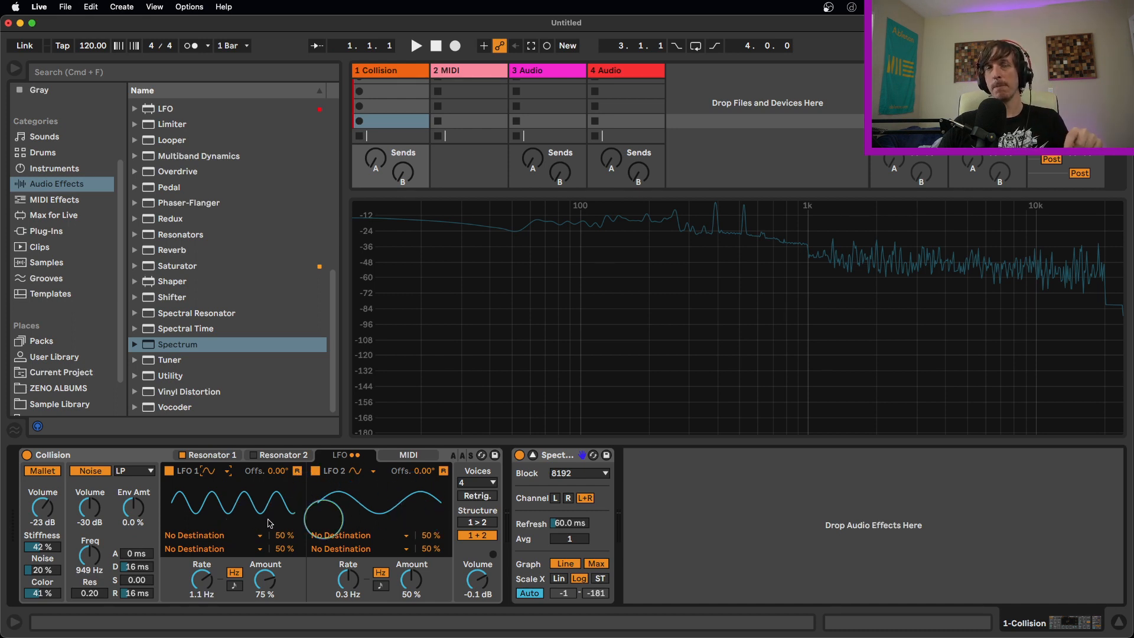
Assign LFO 1's first destination to Res 1 Pitch and turn off LFO 2
click(225, 537)
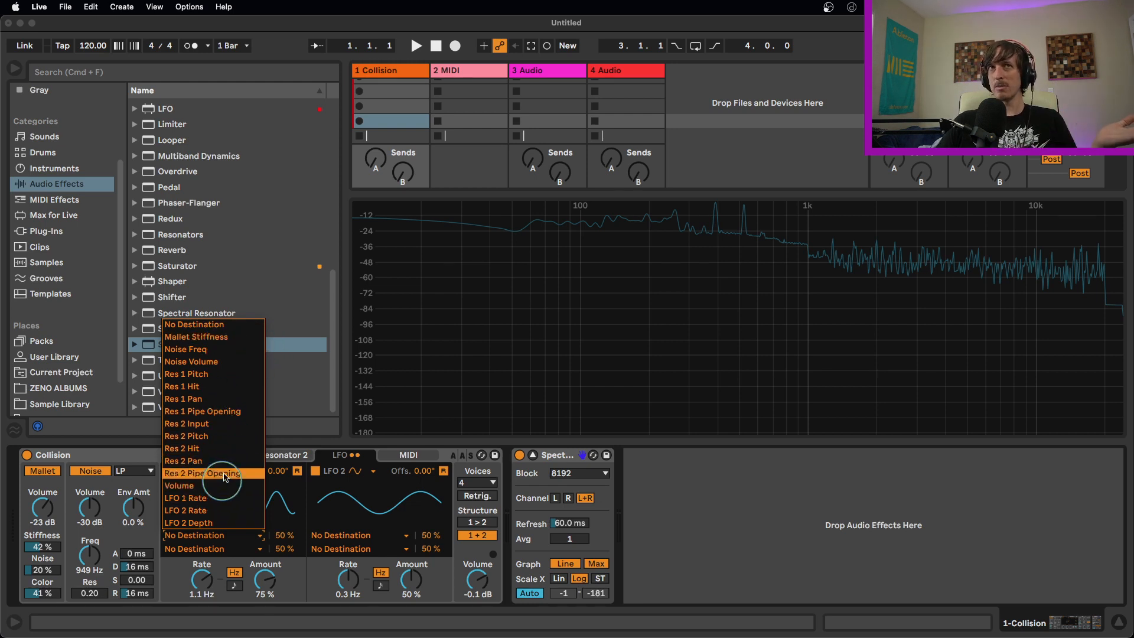
click(228, 378)
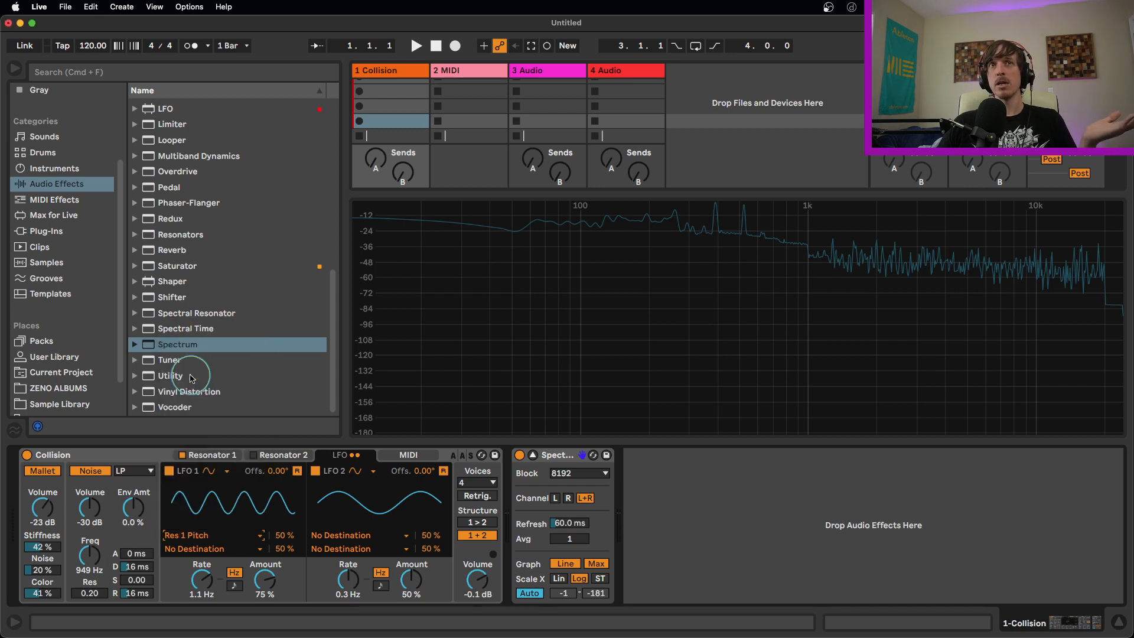
click(316, 471)
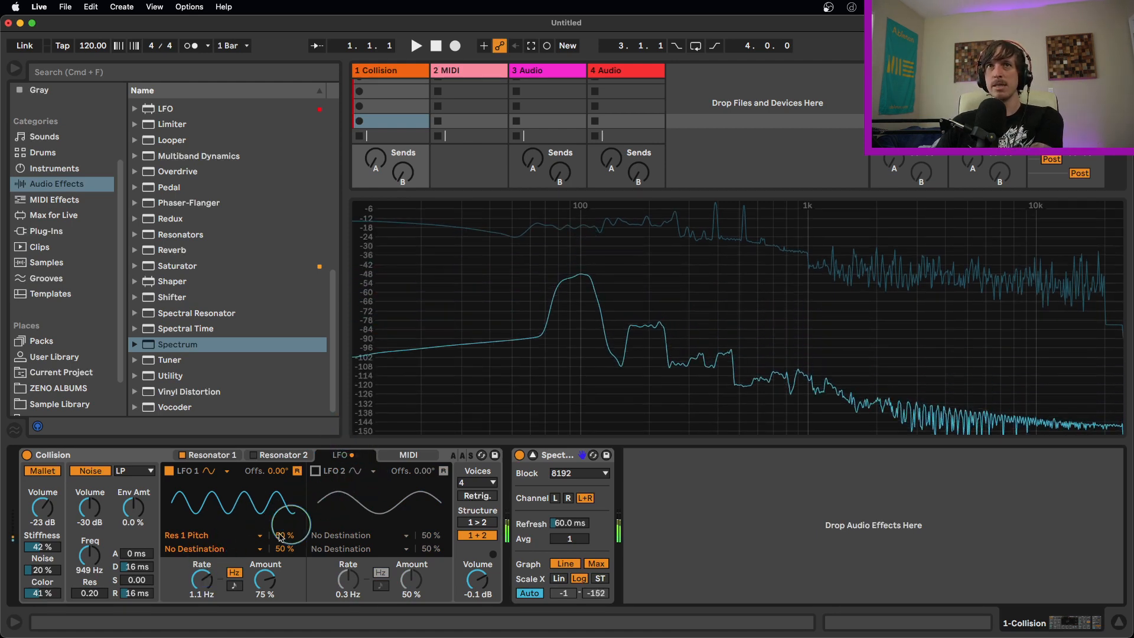
Set LFO 1's Rate to 5.5 Hz and Amount to 16% for a vibrato on Resonator 1's pitch
drag(212, 583, 212, 555)
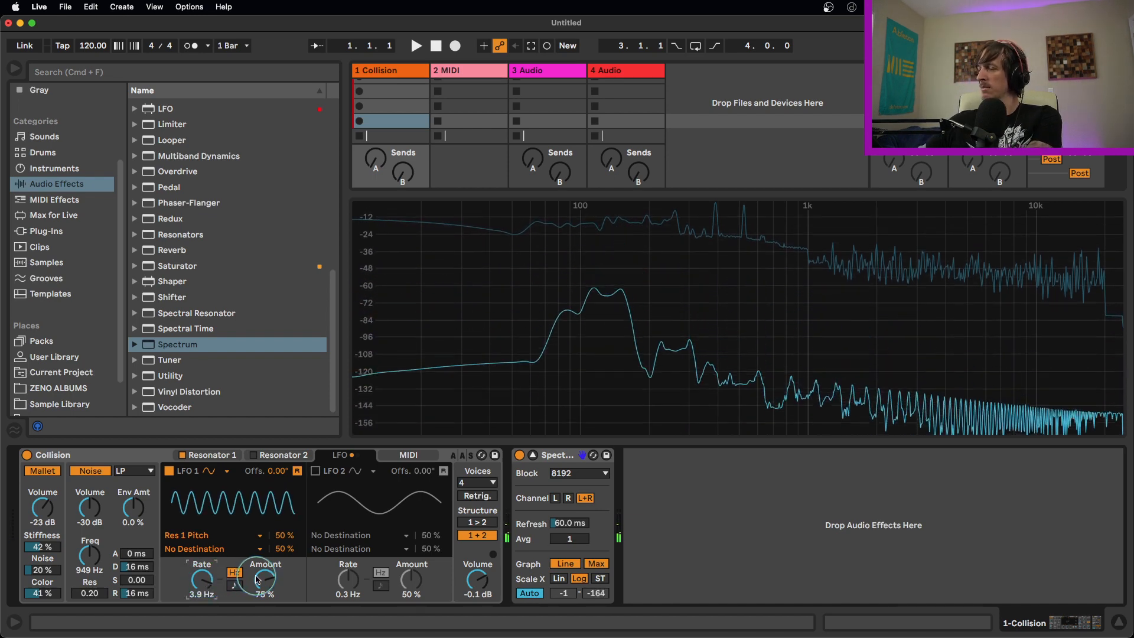
drag(257, 580, 257, 620)
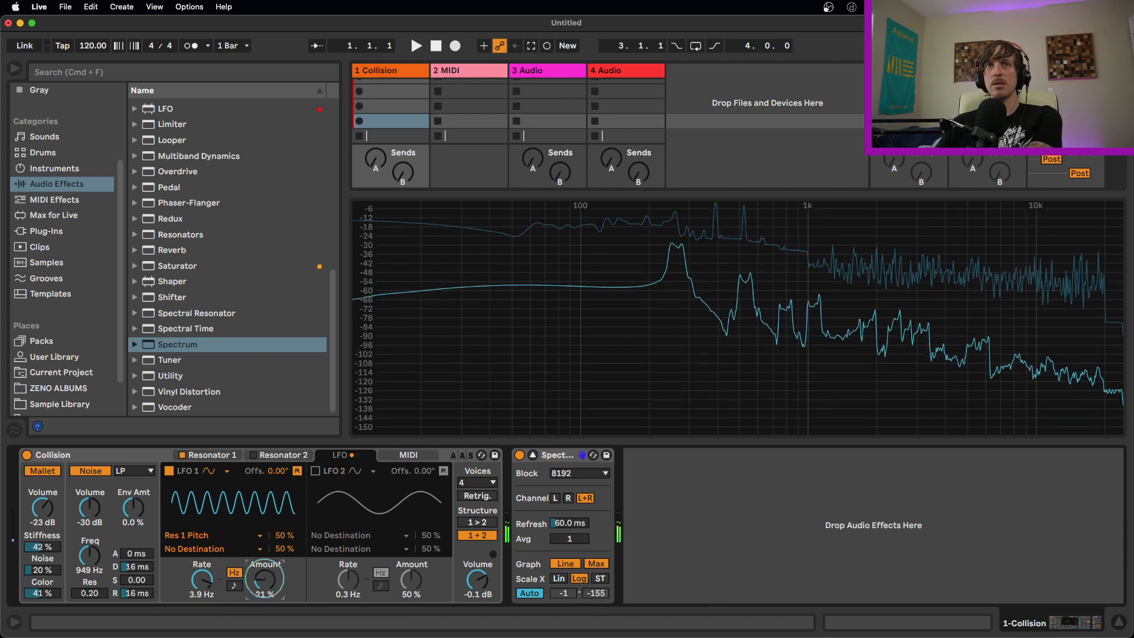
drag(265, 579, 209, 568)
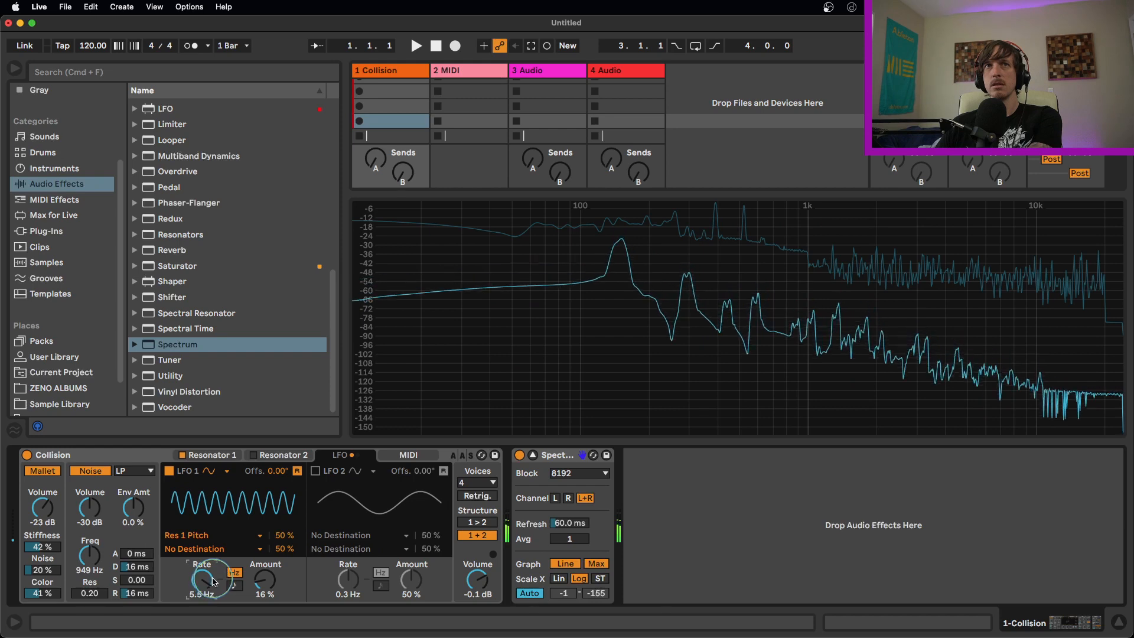
click(261, 580)
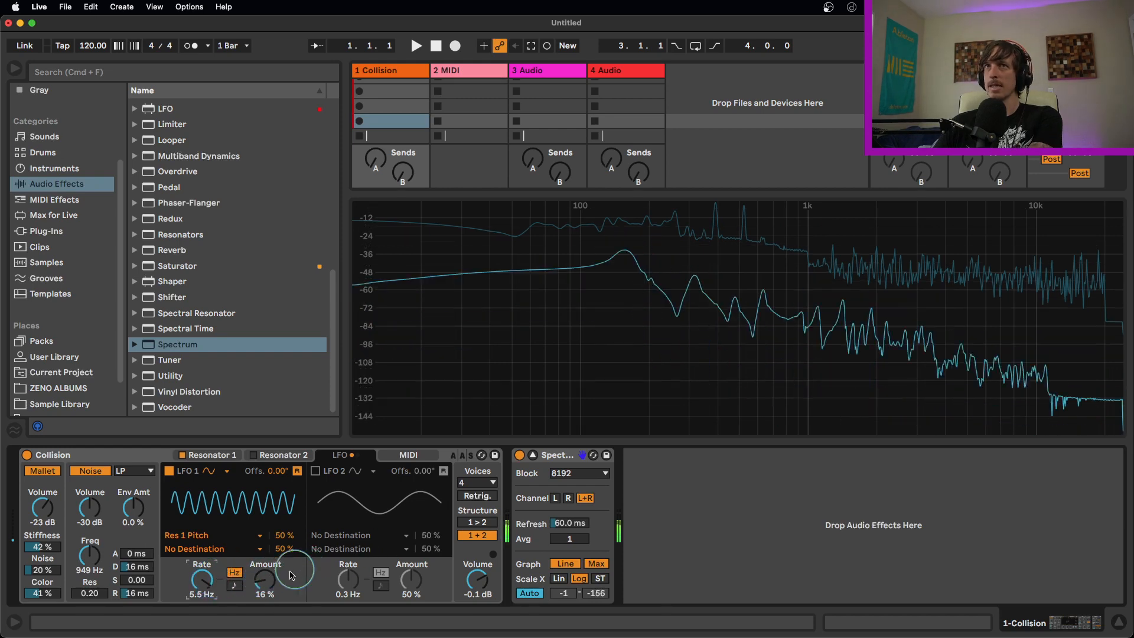
click(265, 587)
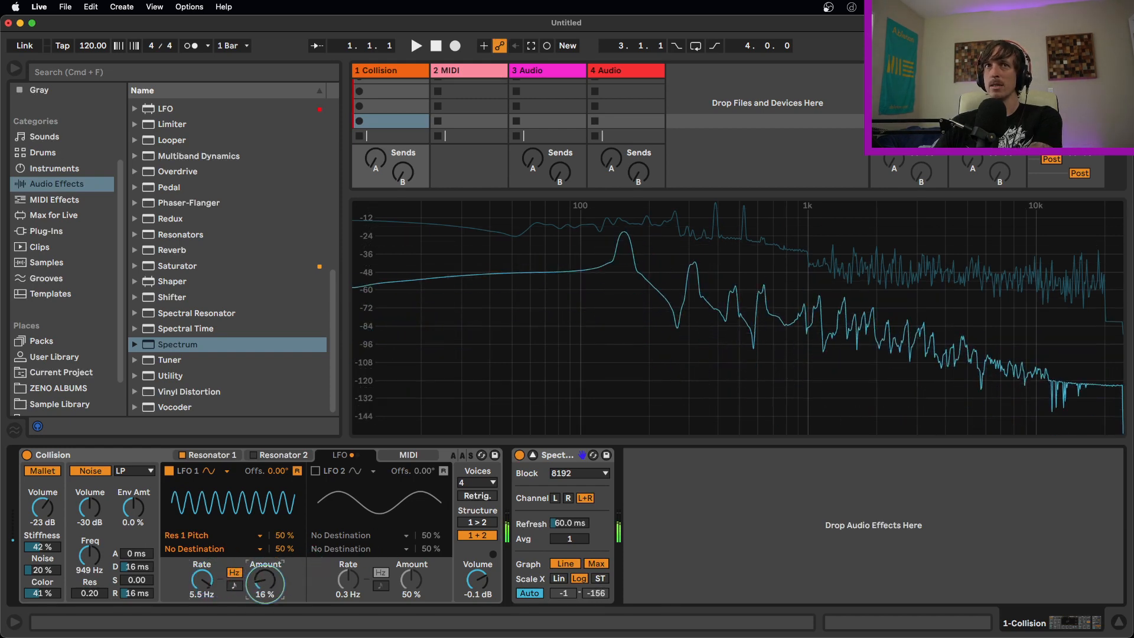
Look through the modulation destinations offered by LFO 1 without changing them, and turn LFO 1 off
click(219, 551)
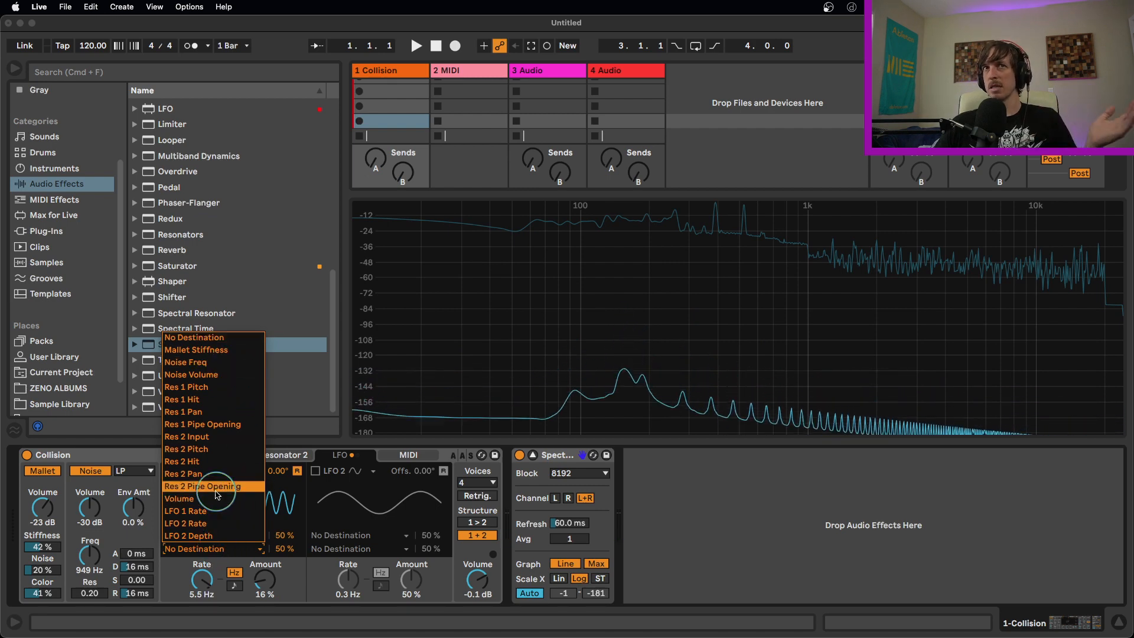
click(304, 582)
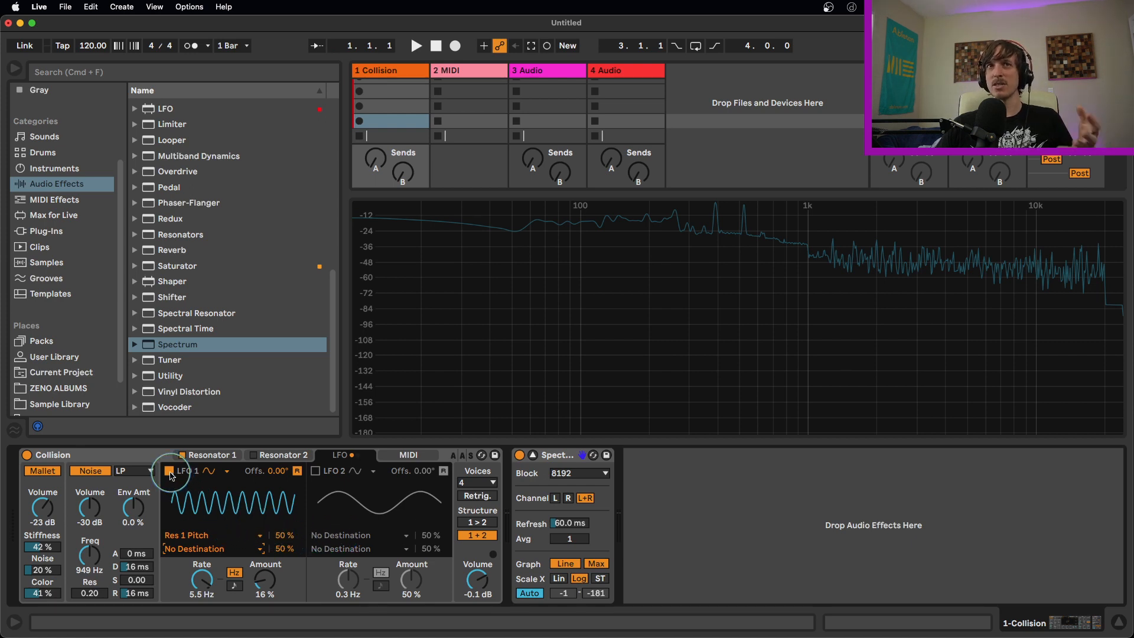
click(196, 538)
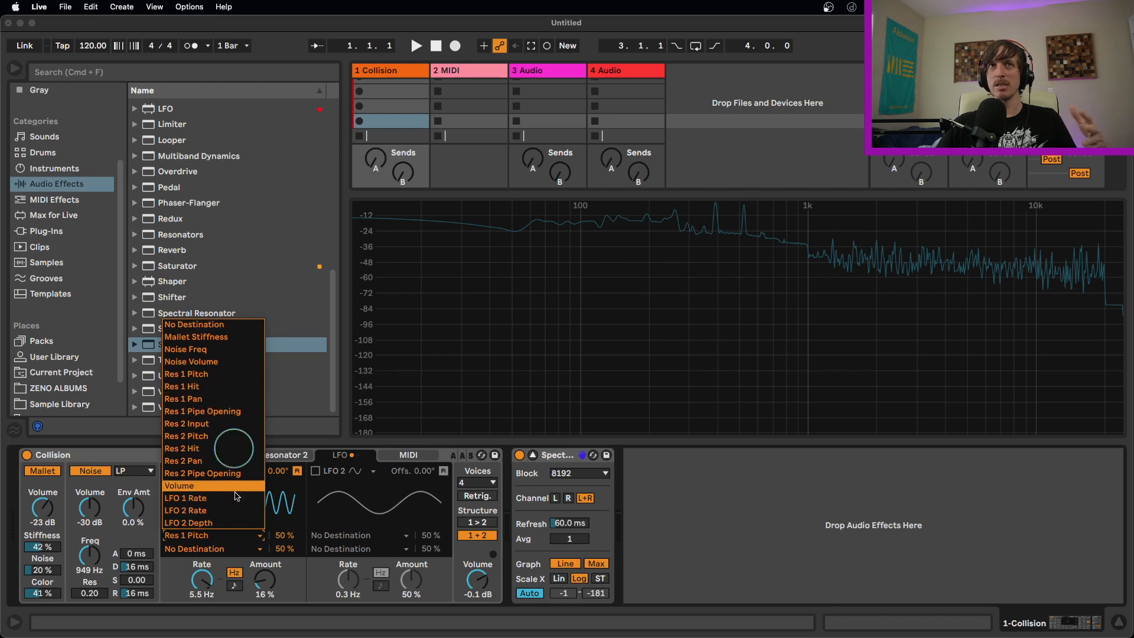
click(301, 574)
click(170, 471)
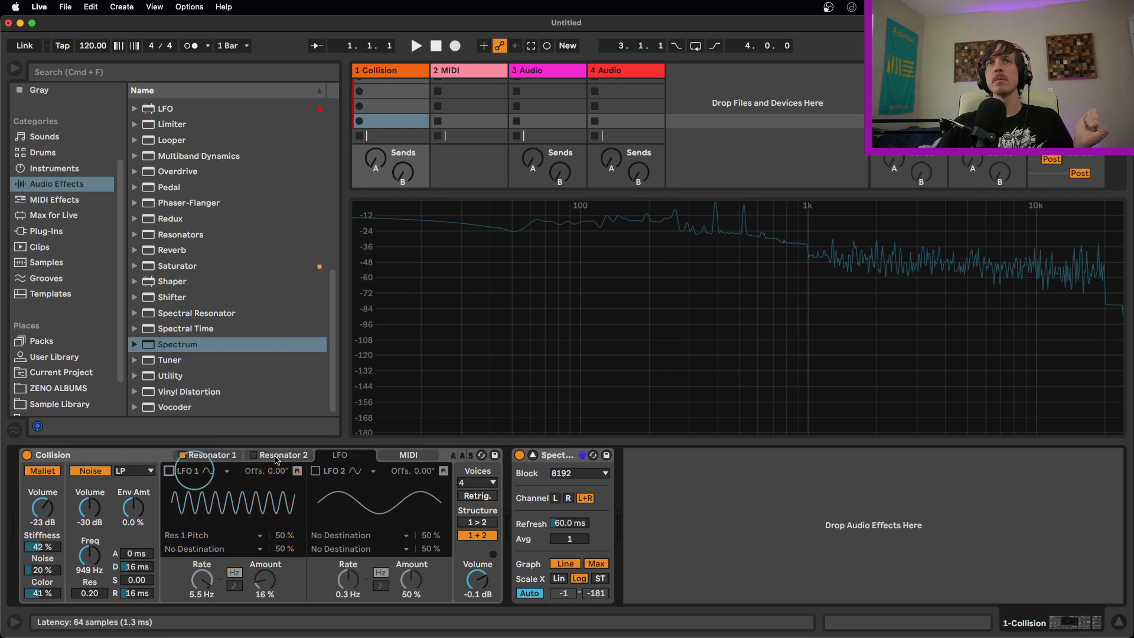
Examine Collision's MIDI modulation settings, including key and velocity amounts and controller destinations, and the available voice counts
click(409, 456)
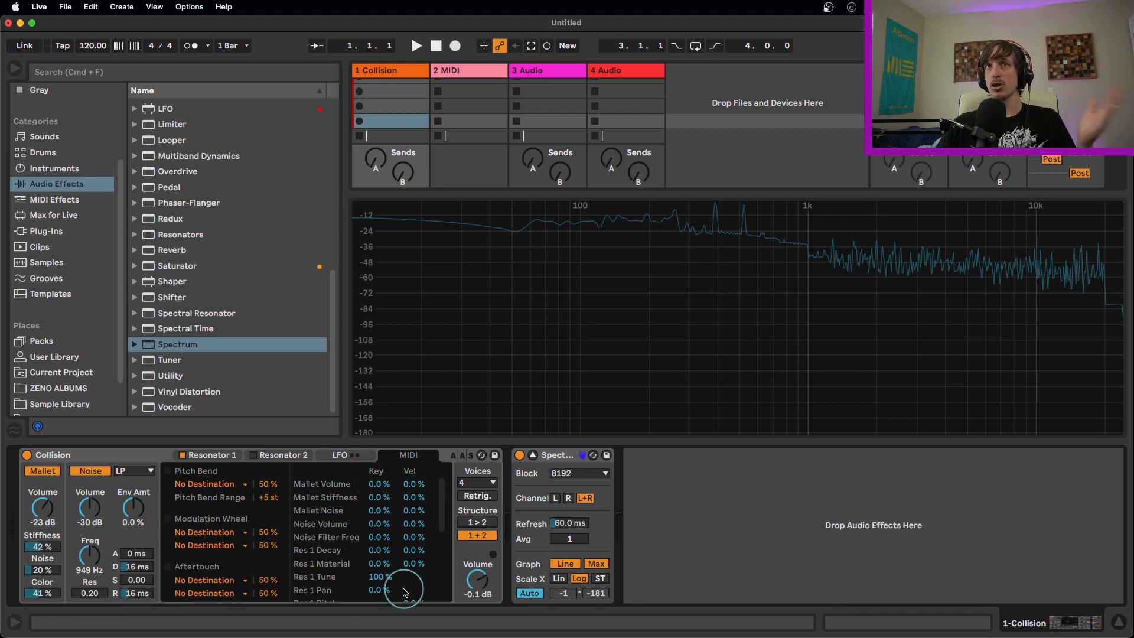
scroll(358, 520, down, 5)
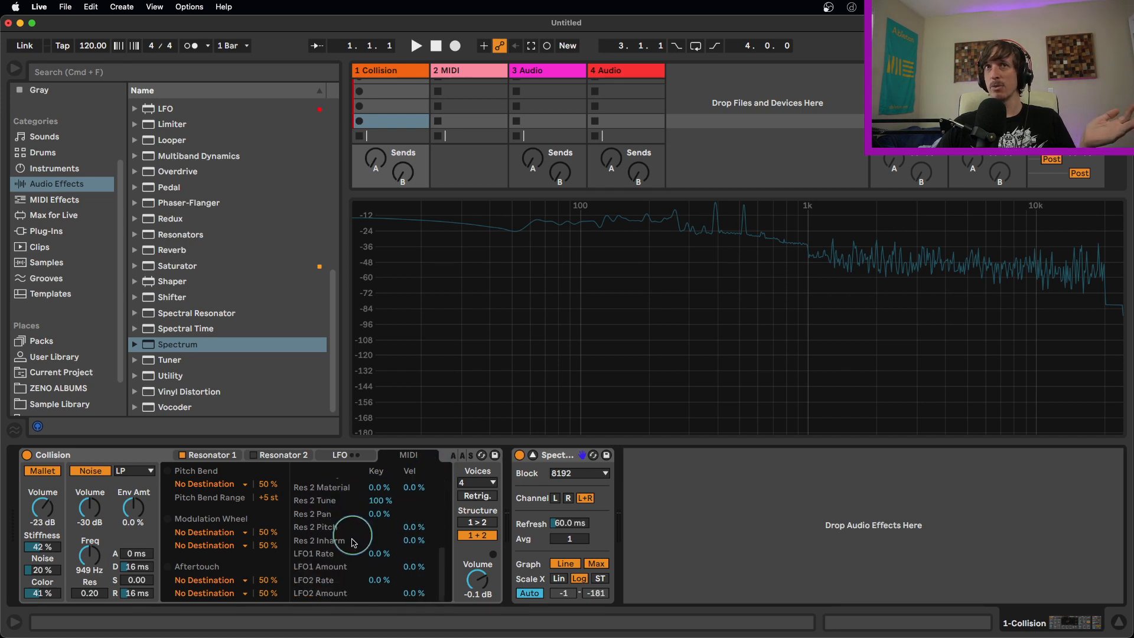
scroll(343, 541, up, 6)
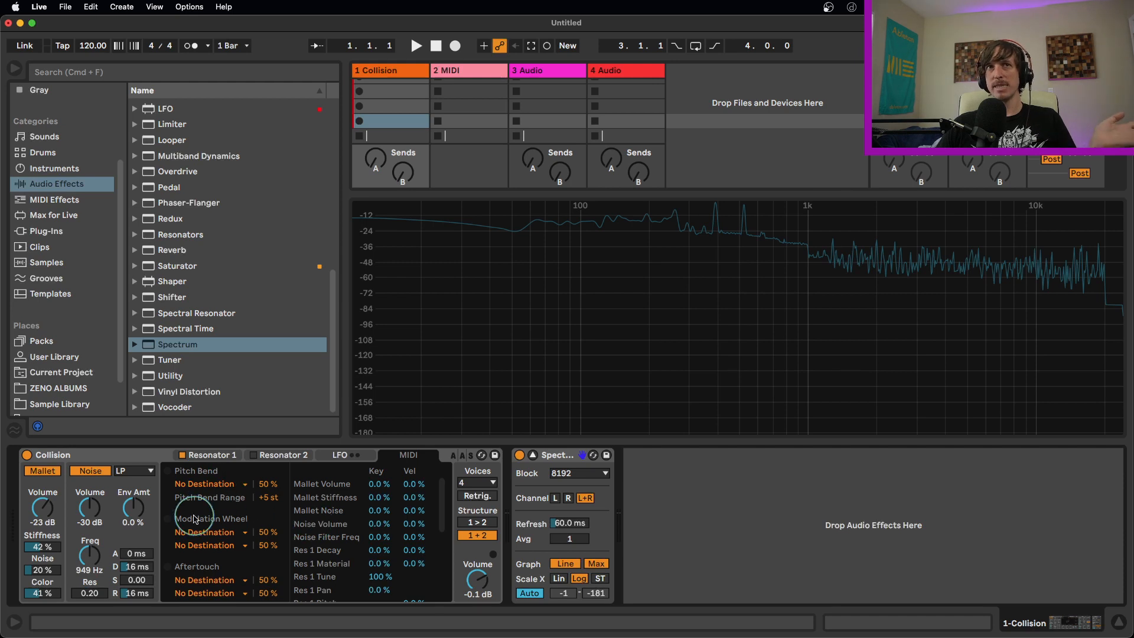
click(209, 484)
click(220, 508)
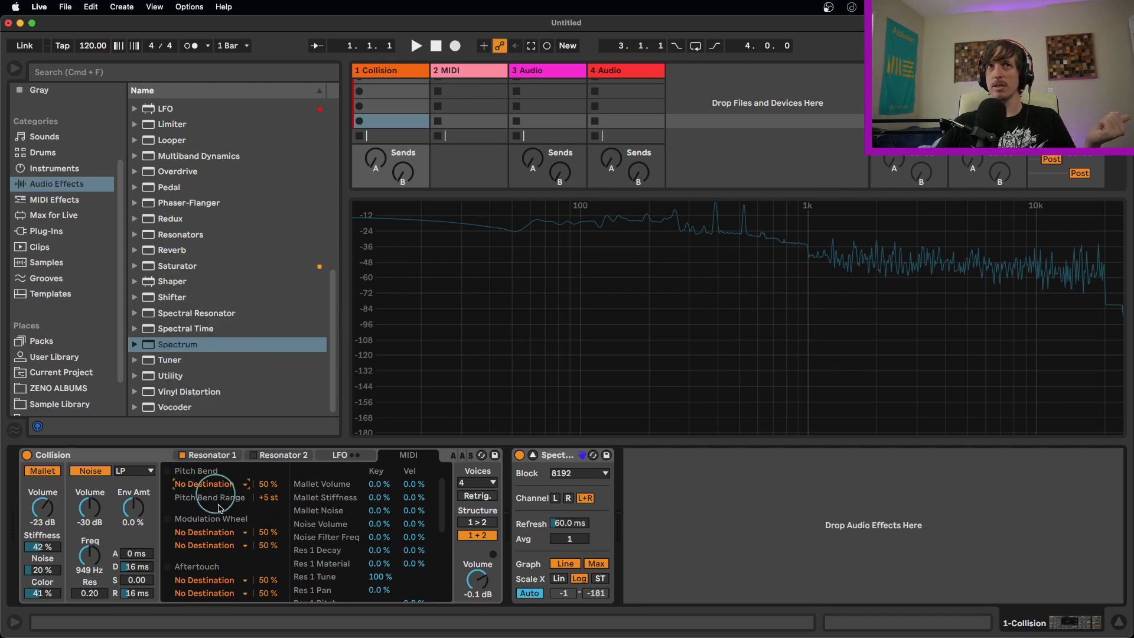
click(222, 532)
click(221, 534)
click(230, 581)
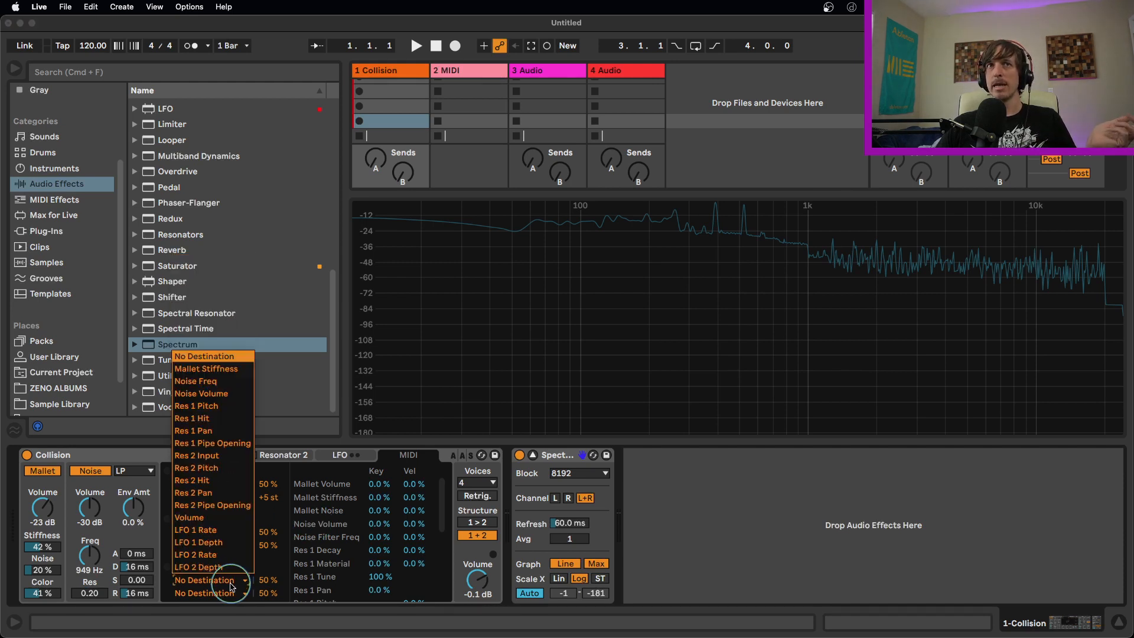
click(308, 500)
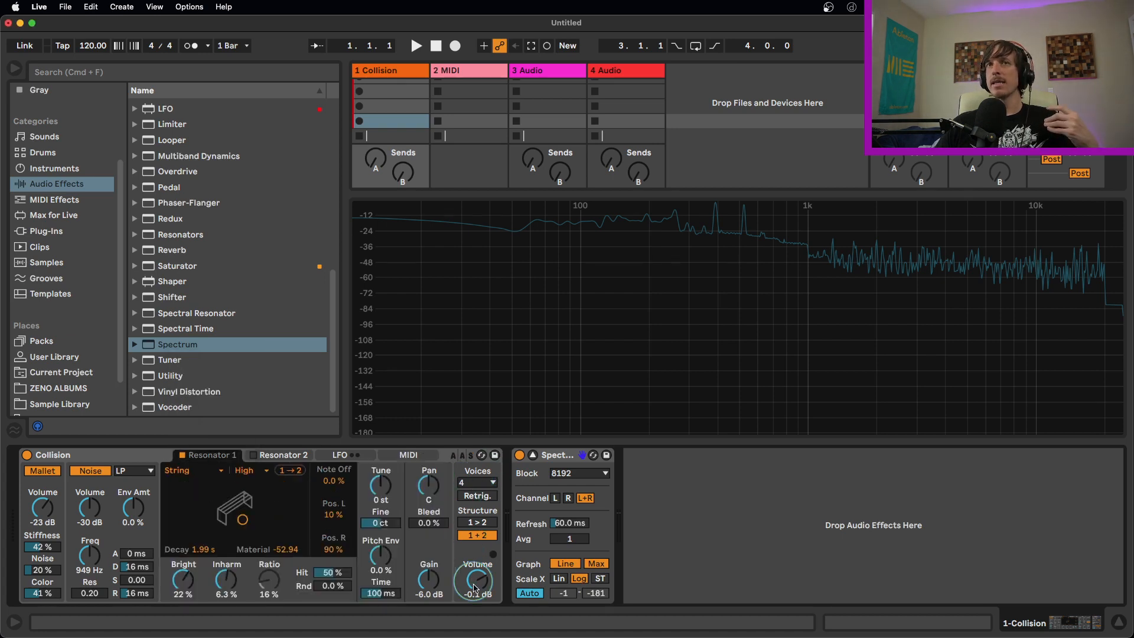
click(479, 484)
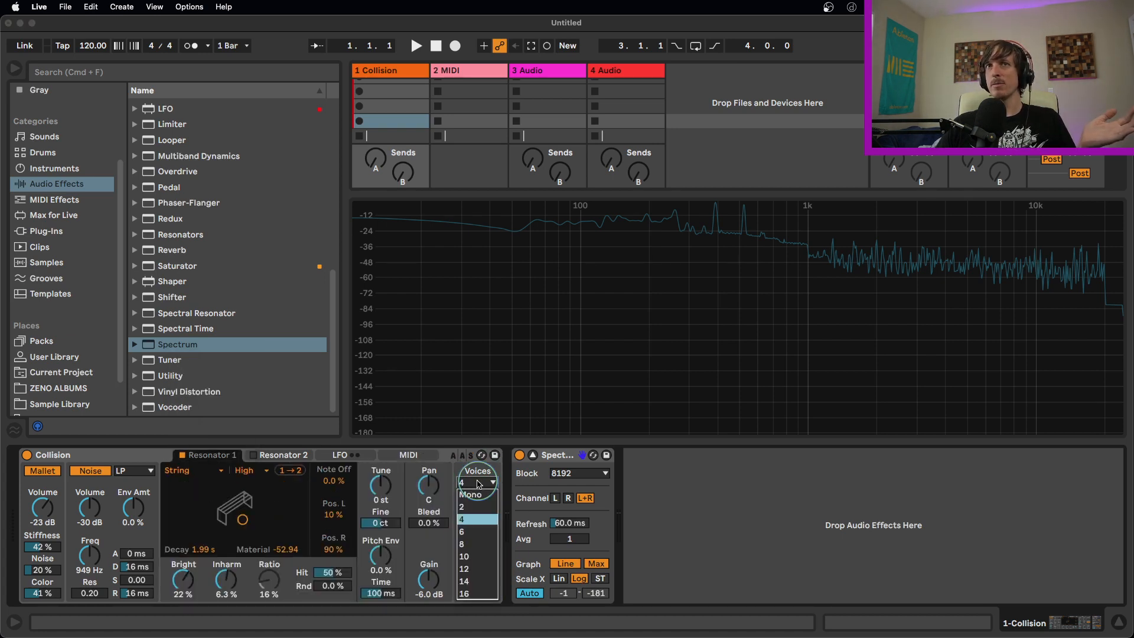
click(478, 483)
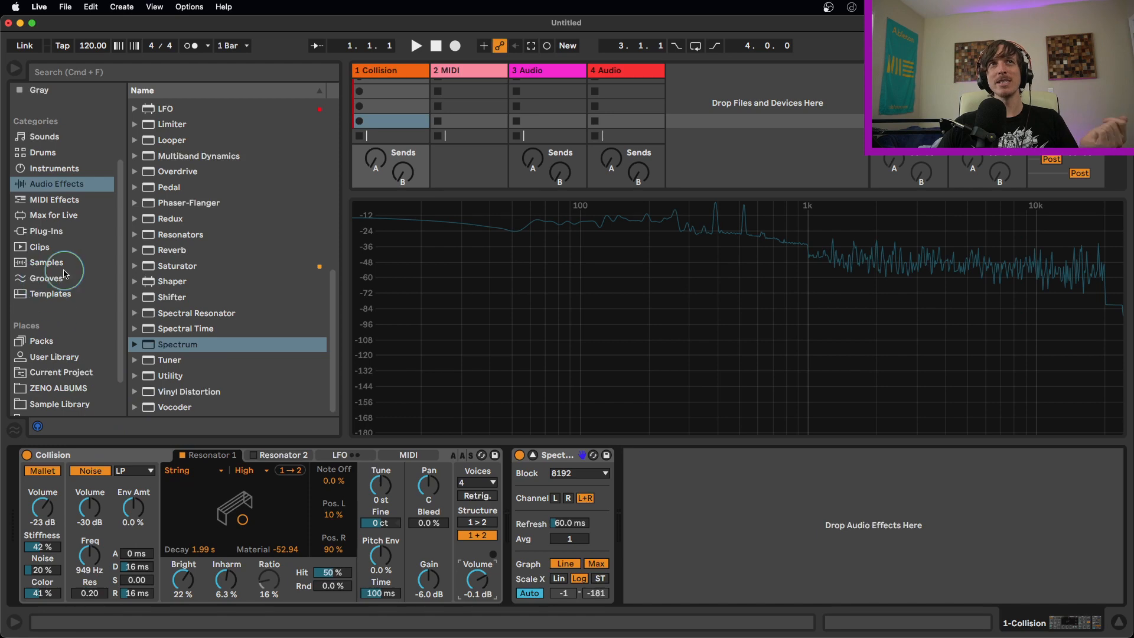
Add an Arpeggiator and a Delay to the Collision track, and set the Arpeggiator's Steps to 1
click(55, 204)
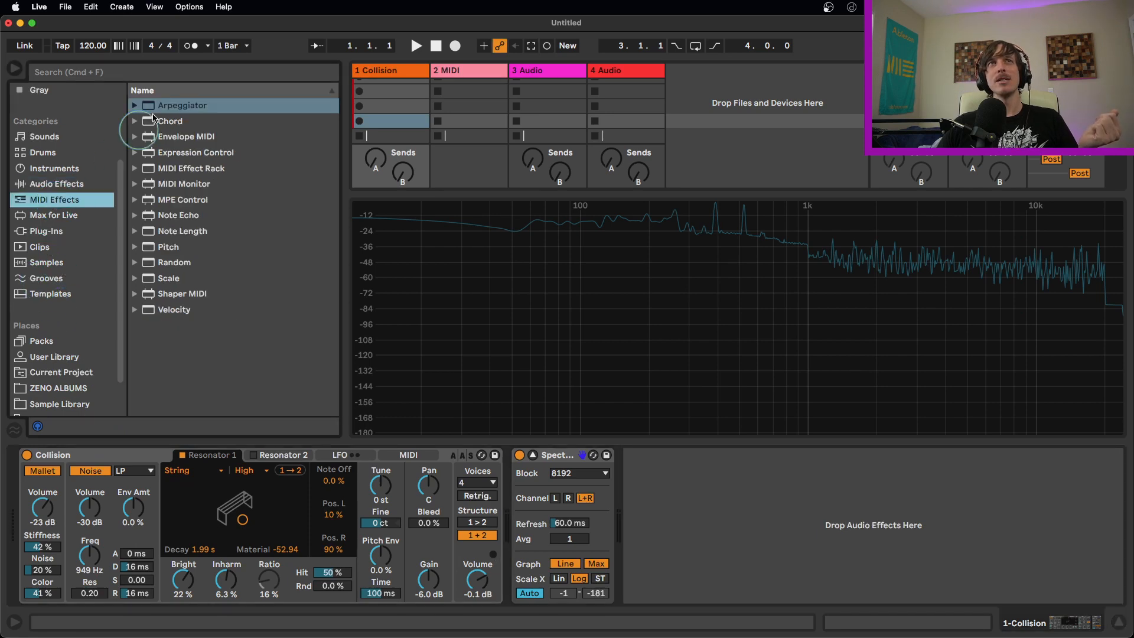
double_click(168, 108)
click(57, 183)
scroll(177, 185, up, 10)
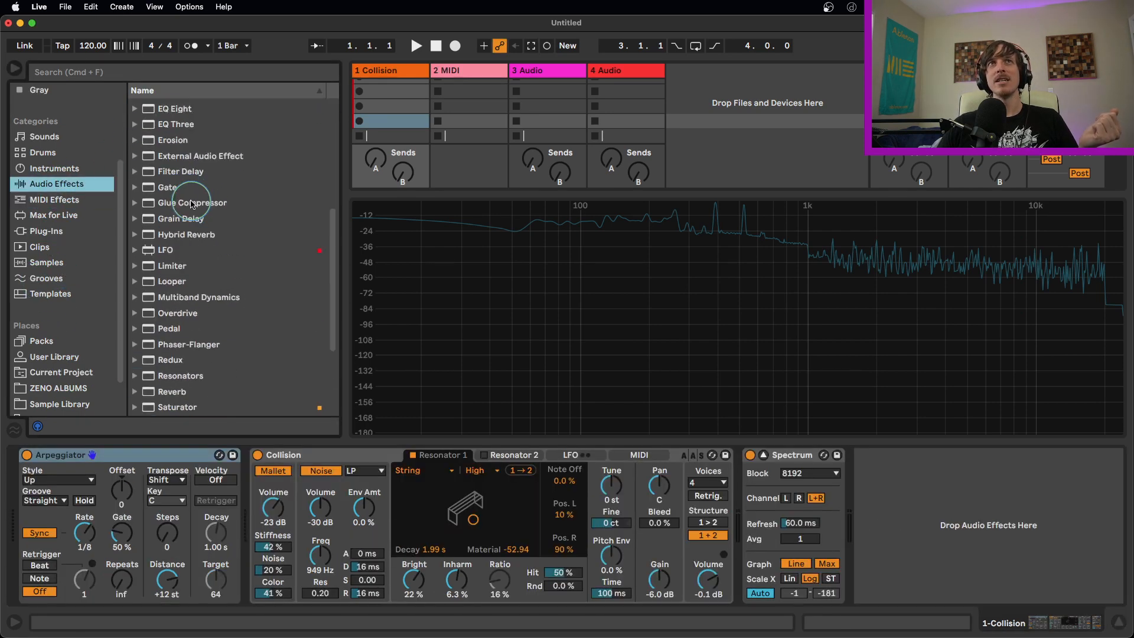
double_click(178, 185)
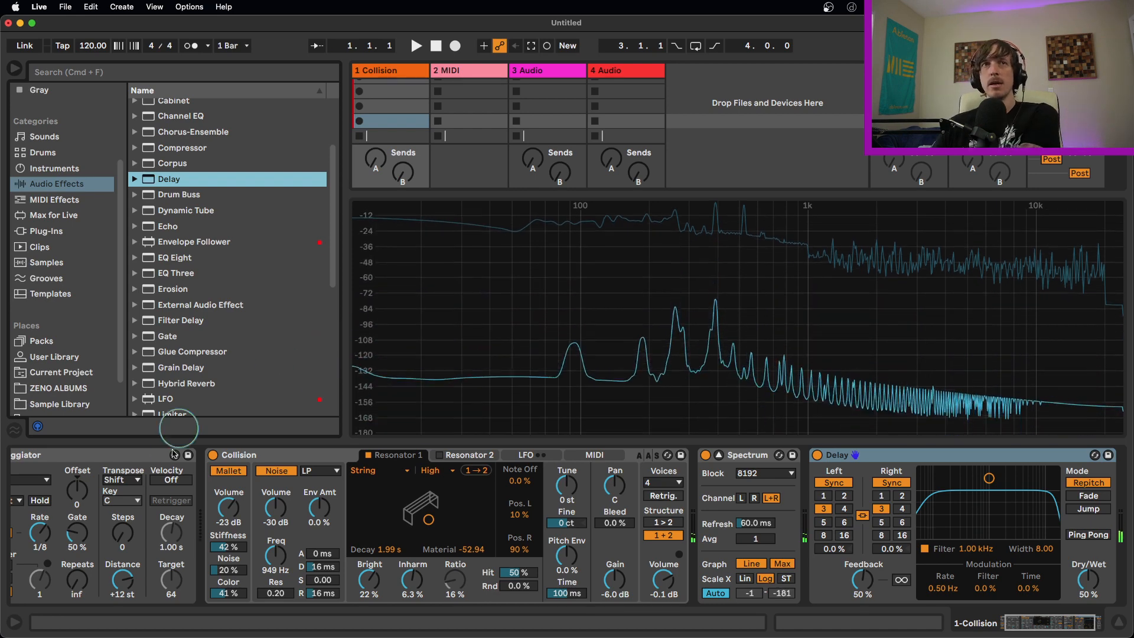
drag(130, 534, 130, 526)
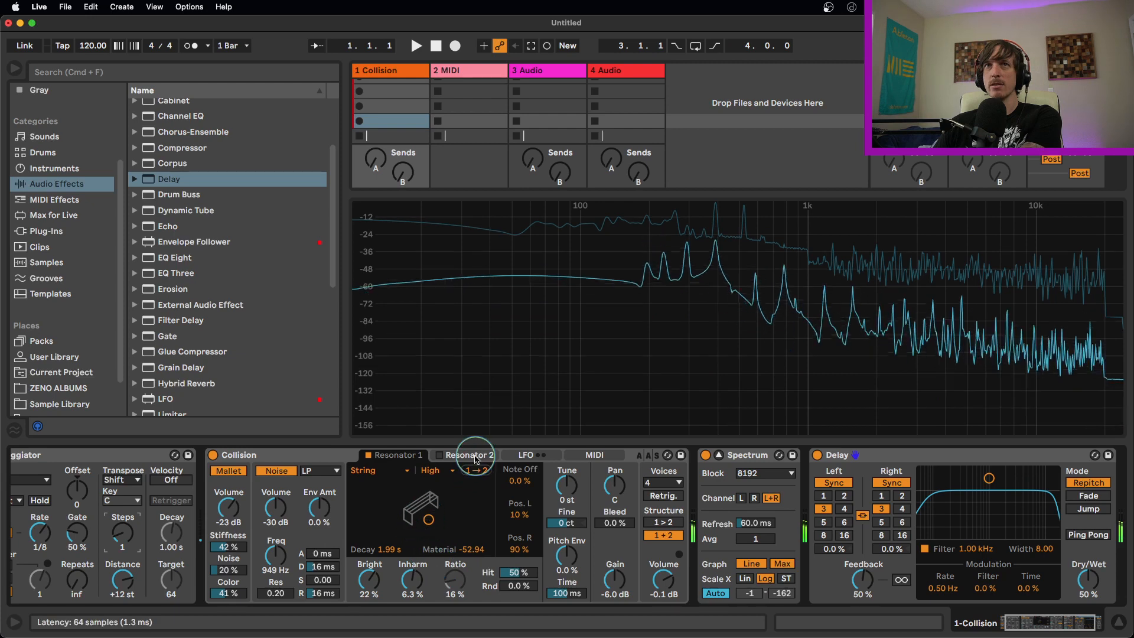
Turn on Resonator 2 and set its Bright to -7.9%, Inharm to -4.8%, Hit to 30%, Decay to 2.70 s and Material to 56.86
click(440, 455)
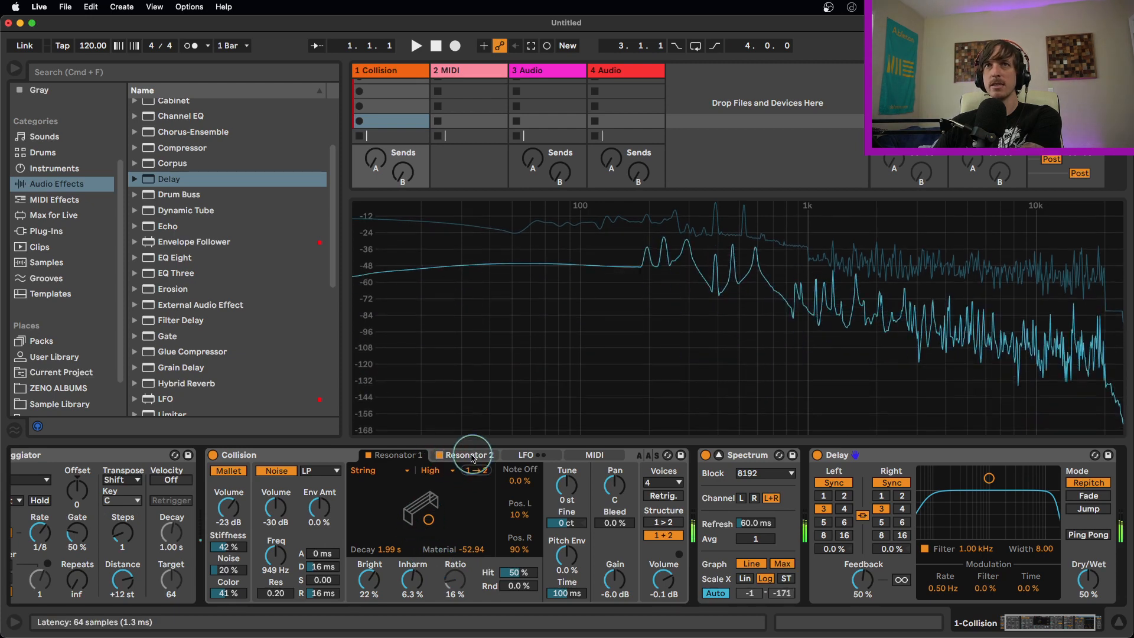
click(472, 455)
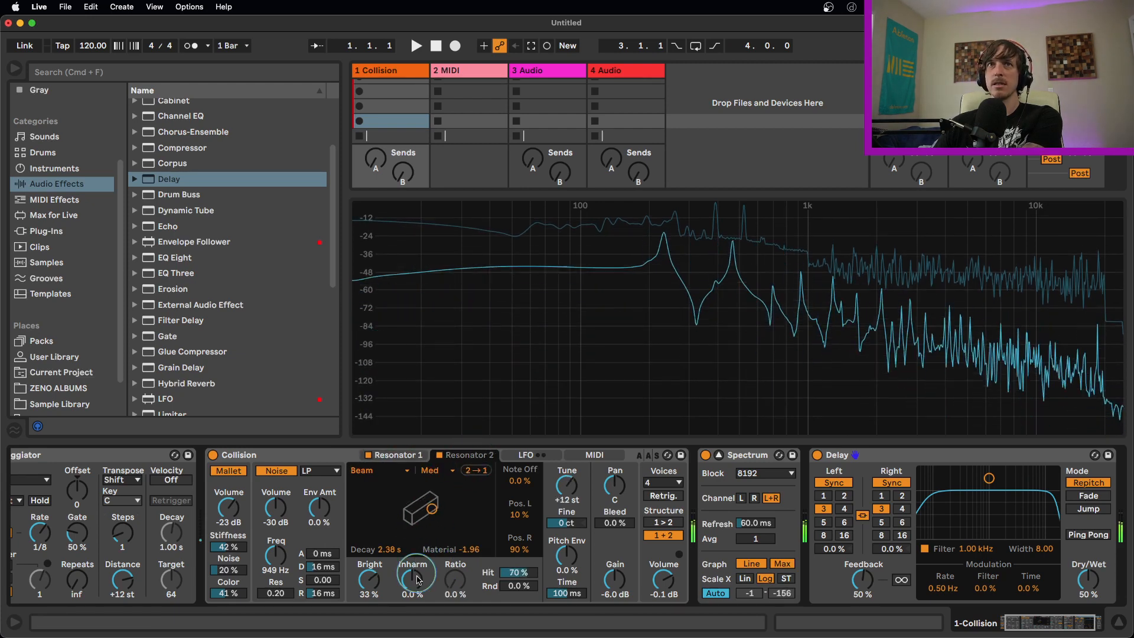
drag(374, 582, 365, 583)
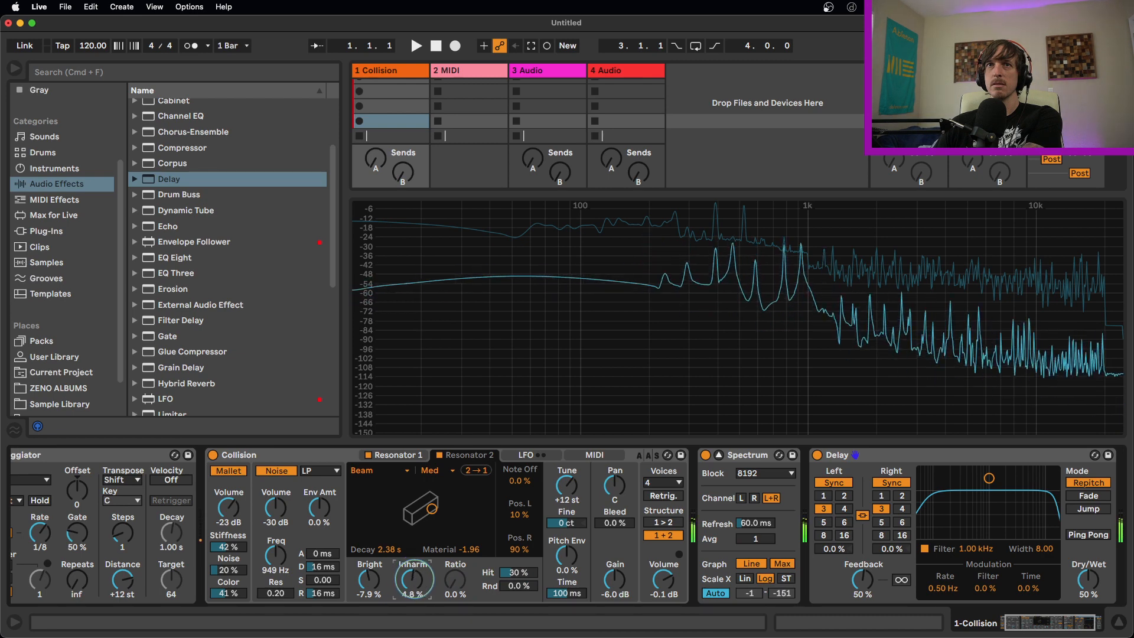
mouse_move(431, 508)
mouse_down()
mouse_move(427, 491)
mouse_move(434, 499)
mouse_up()
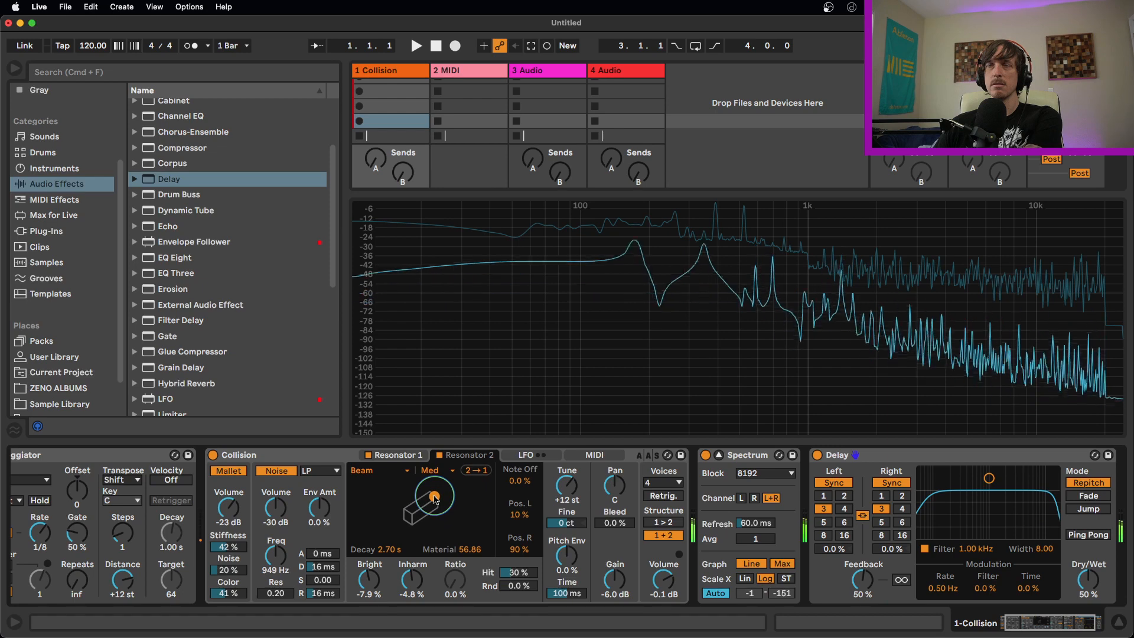
Set Resonator 1's Decay to 6.80 s and Material to -49.02, and return to Resonator 2's settings
click(409, 457)
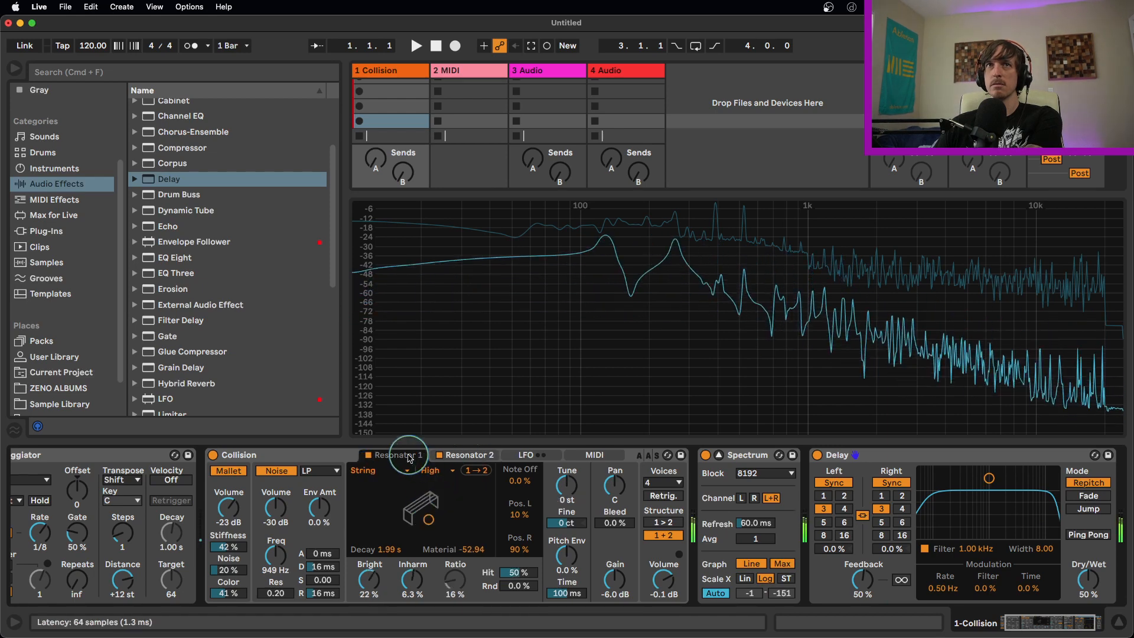
drag(429, 519, 441, 506)
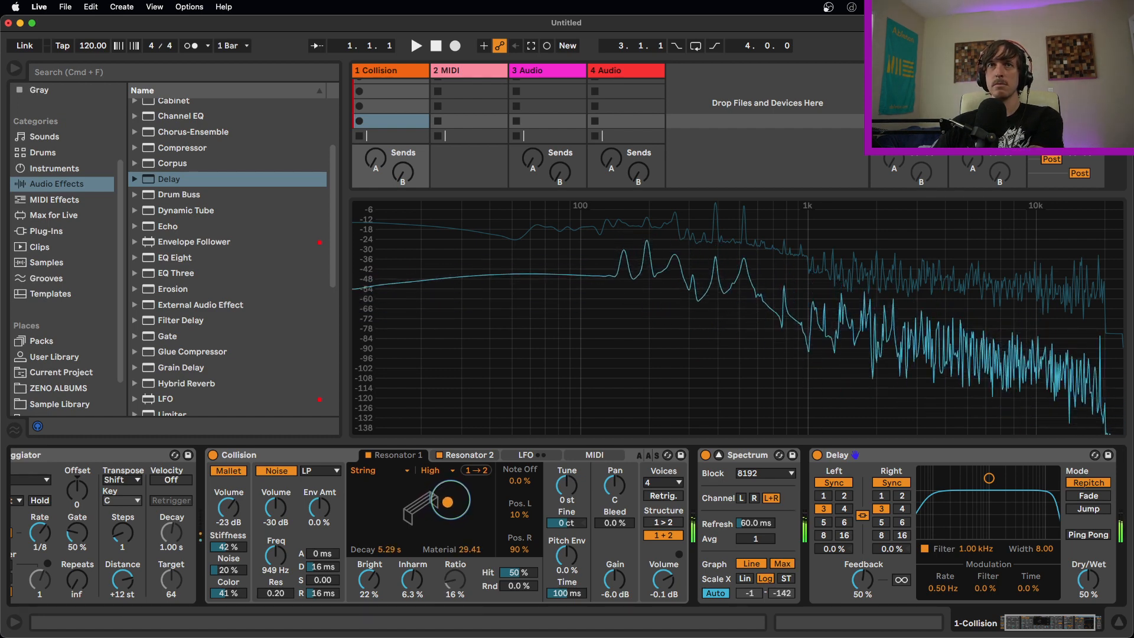
mouse_move(448, 502)
mouse_down()
mouse_move(433, 495)
mouse_move(456, 489)
mouse_move(453, 523)
mouse_up()
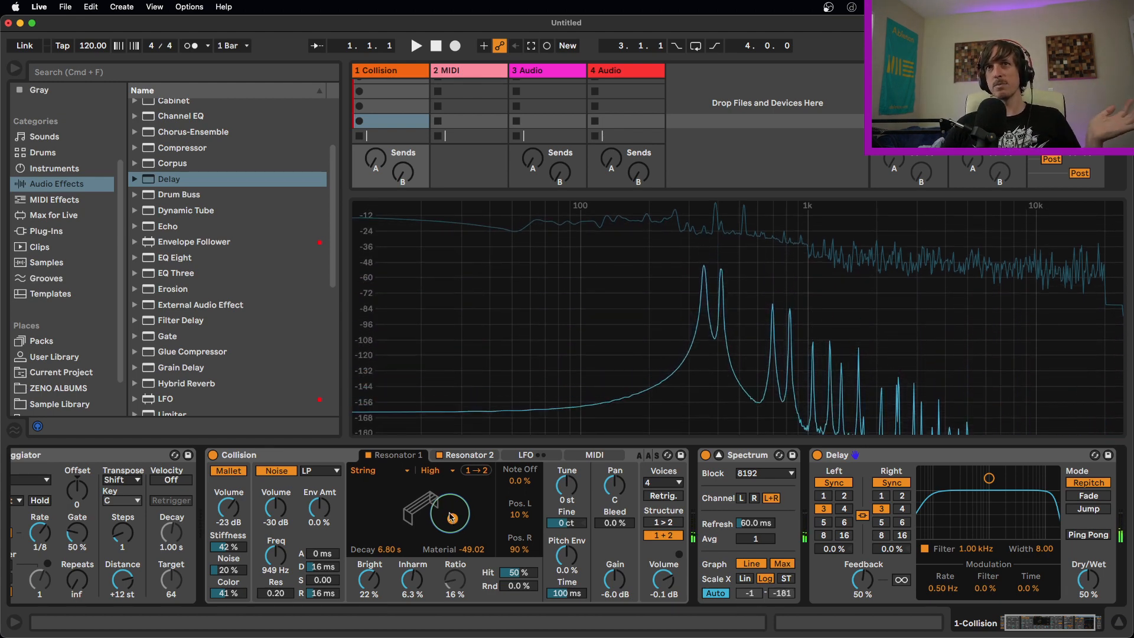
click(467, 455)
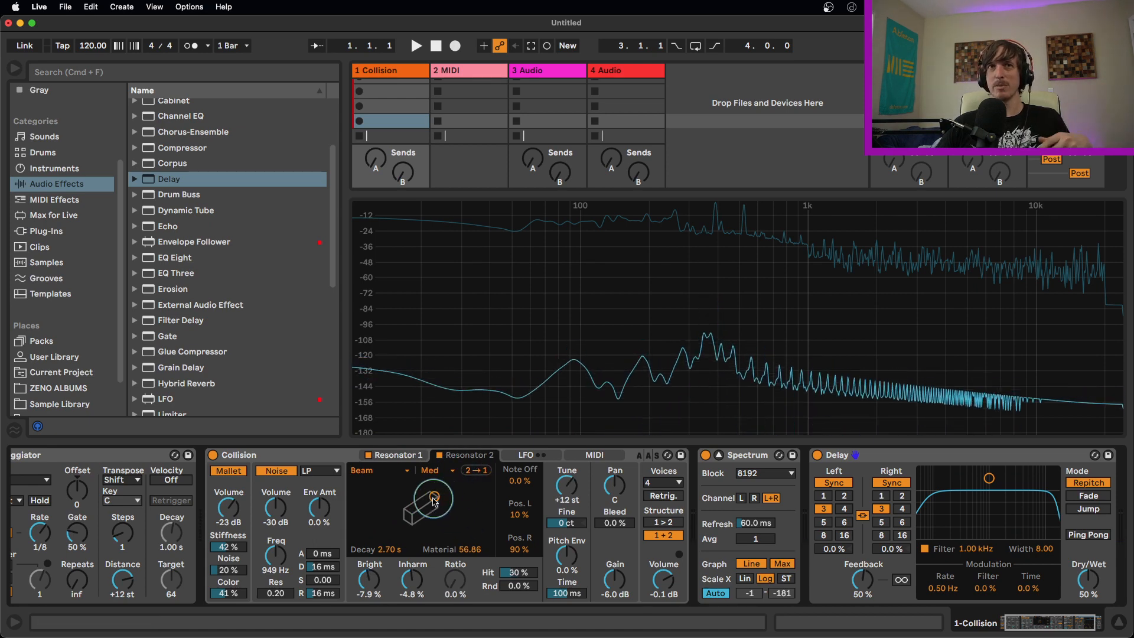